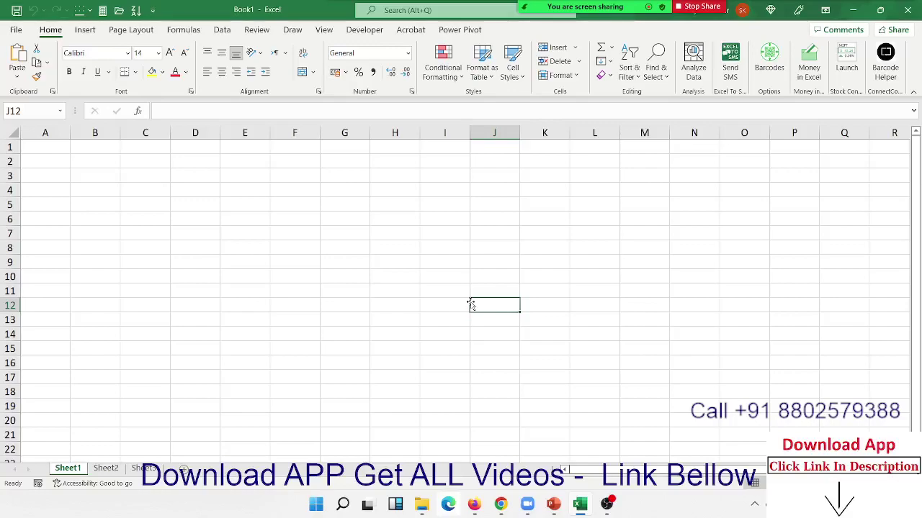
# Enter 20 in cell B4 and 30 in cell D4
pyautogui.click(284, 211)
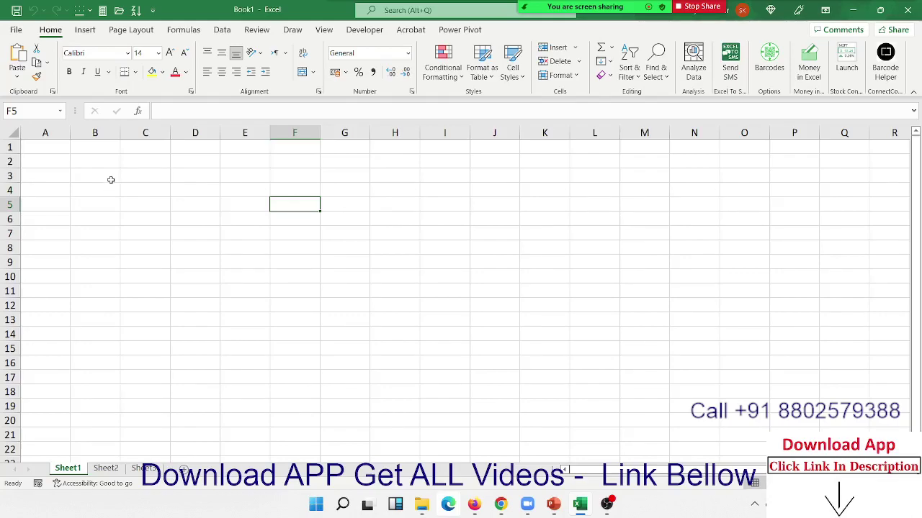
pyautogui.hotkey('ctrl', 'Left')
pyautogui.hotkey('ctrl', 'Up')
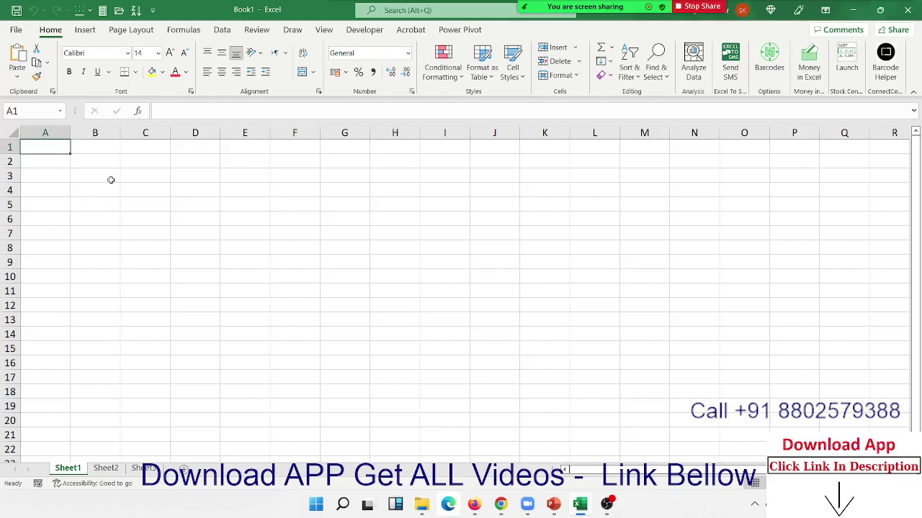
pyautogui.press('Down')
pyautogui.press('Down')
pyautogui.press('Down')
pyautogui.press('Right')
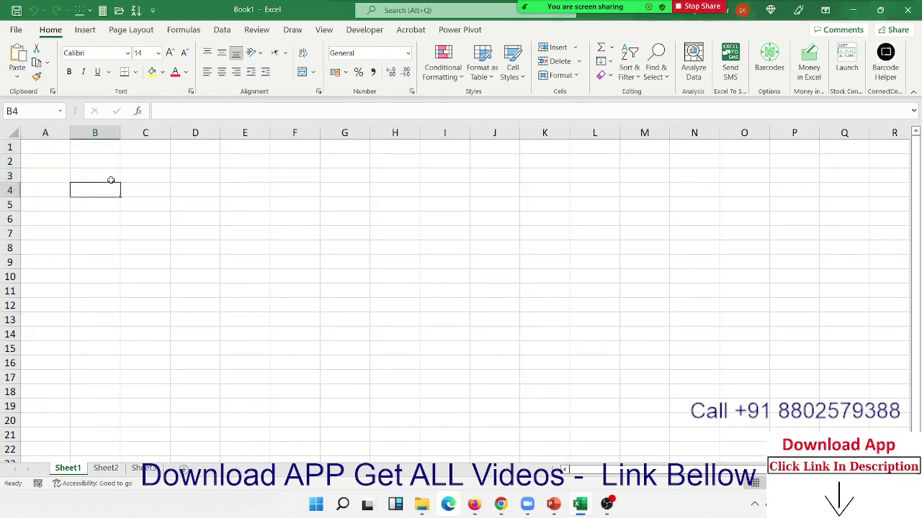
pyautogui.write('20')
pyautogui.press('Right')
pyautogui.press('Right')
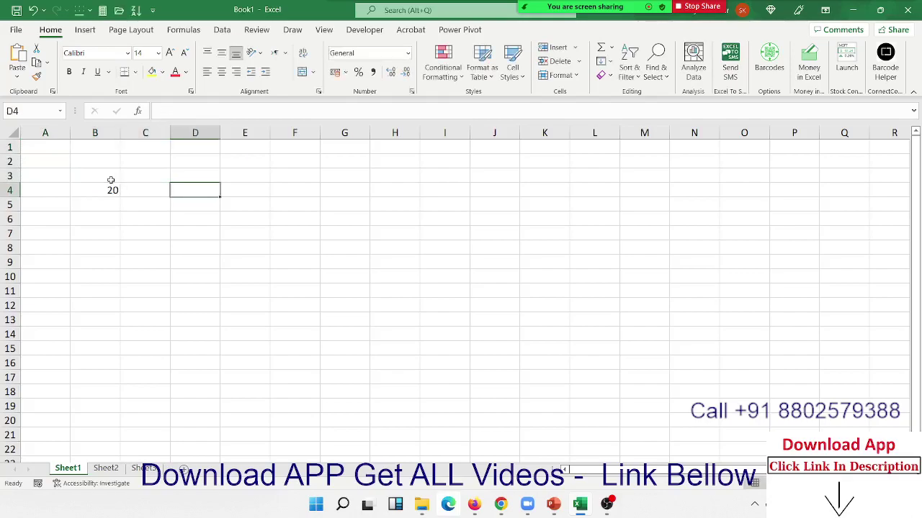
pyautogui.write('30')
pyautogui.press('Return')
# Copy B4's 20 and paste it over the 30 in D4
pyautogui.press('Left')
pyautogui.press('Left')
pyautogui.press('Up')
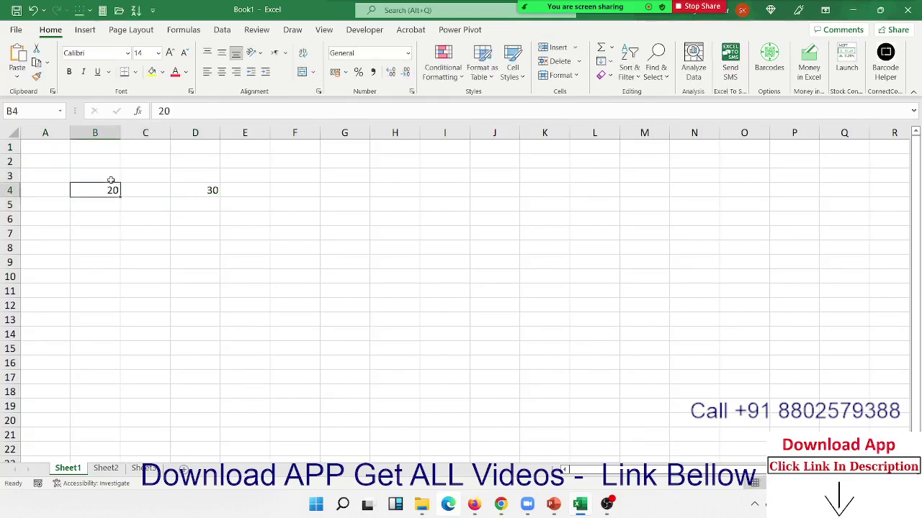
pyautogui.hotkey('ctrl', 'c')
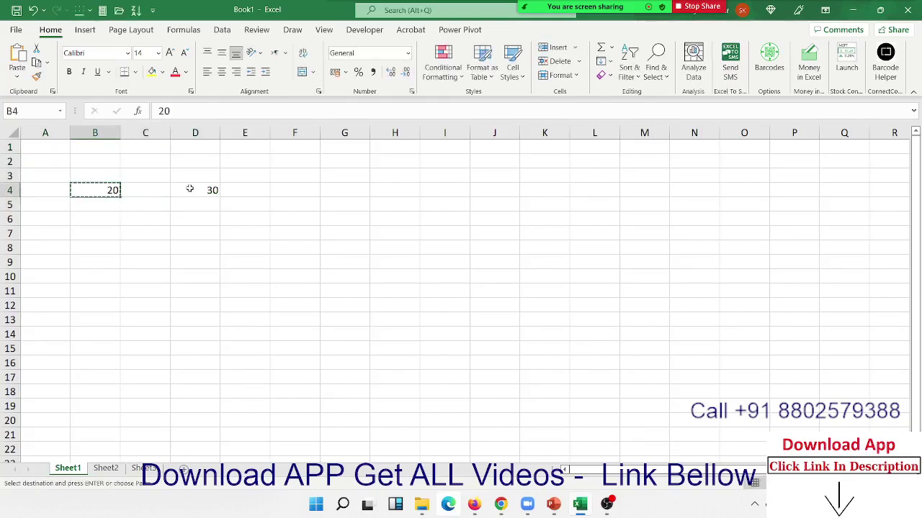
pyautogui.click(190, 189)
pyautogui.hotkey('ctrl', 'v')
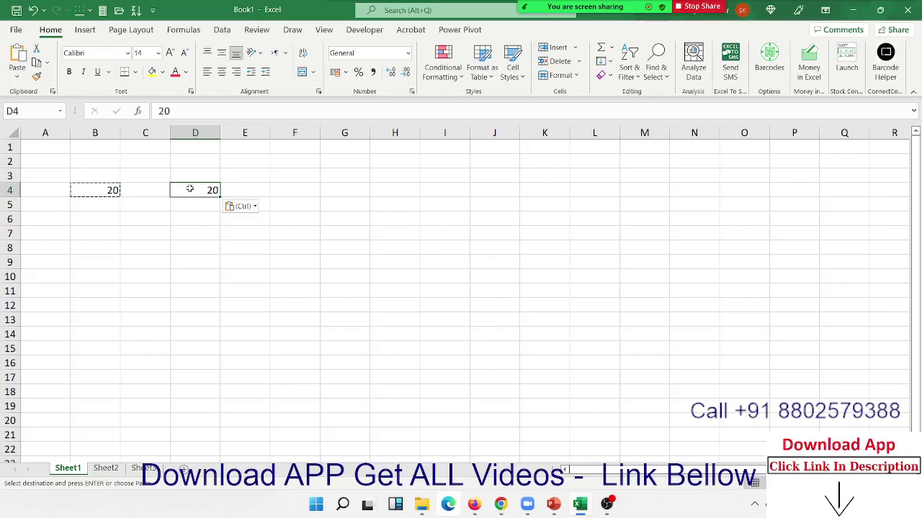
# Undo the paste, then Paste Special B4's 20 into D4 with the Add operation
pyautogui.hotkey('ctrl', 'z')
pyautogui.rightClick(195, 189)
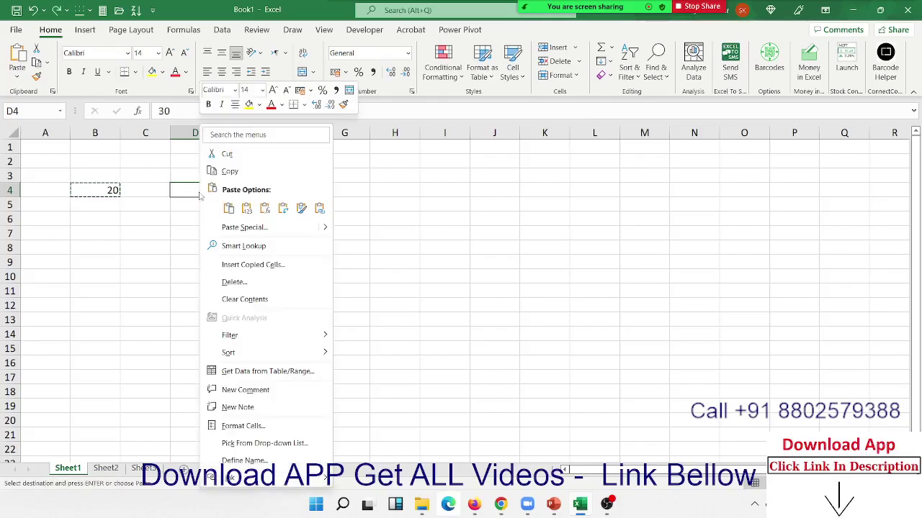
pyautogui.click(220, 229)
pyautogui.moveTo(212, 150); pyautogui.dragTo(490, 113)
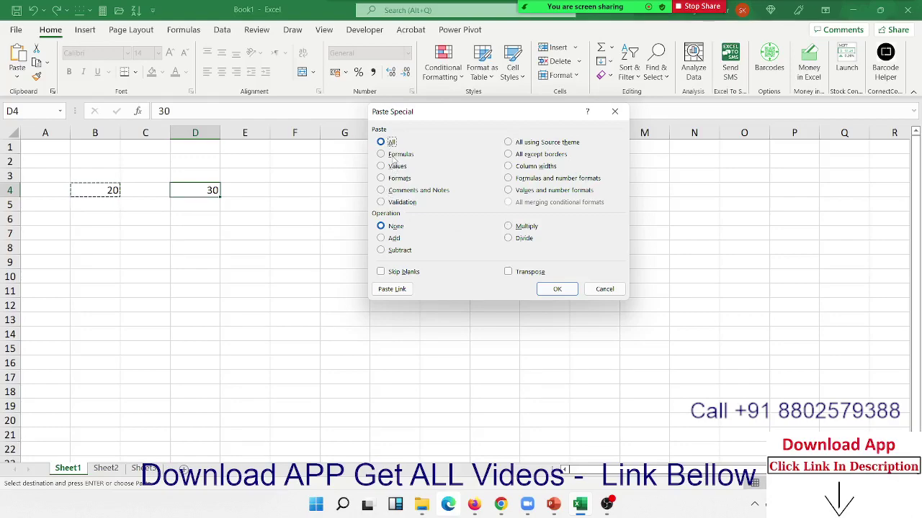
pyautogui.click(394, 154)
pyautogui.click(394, 166)
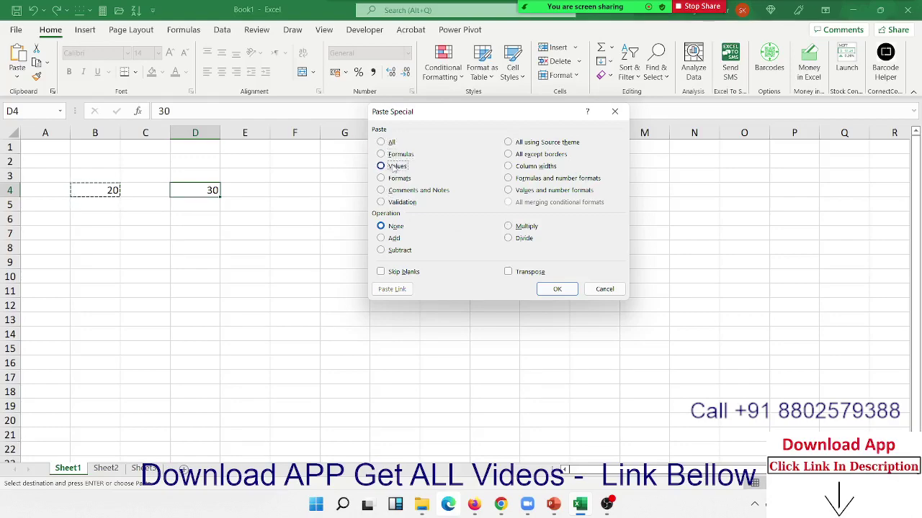
pyautogui.click(390, 238)
pyautogui.click(391, 141)
pyautogui.click(558, 289)
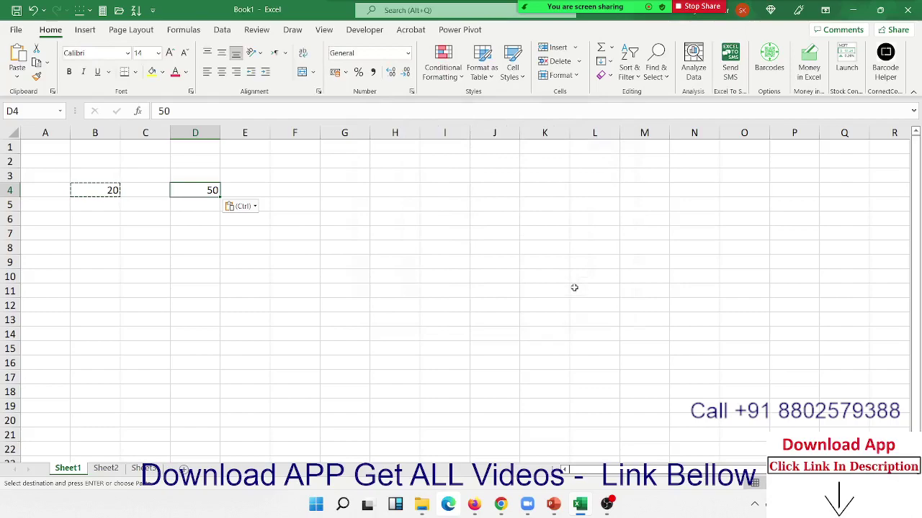
# Reopen Paste Special, try Multiply and Divide, then close it without changing D4
pyautogui.rightClick(210, 193)
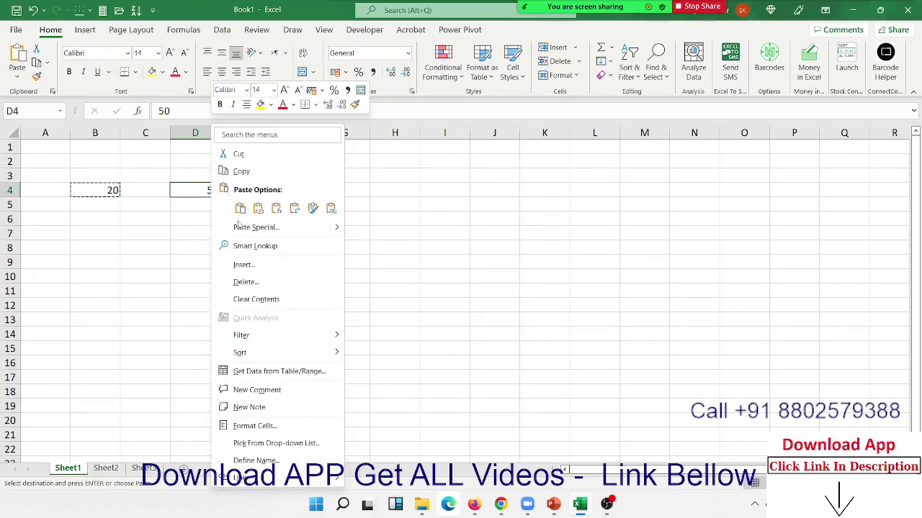
pyautogui.click(245, 226)
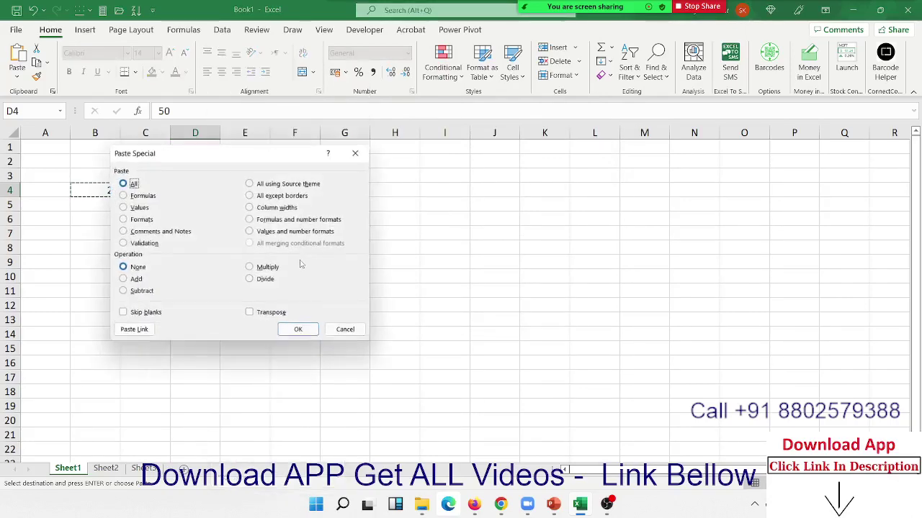
pyautogui.click(265, 268)
pyautogui.click(265, 280)
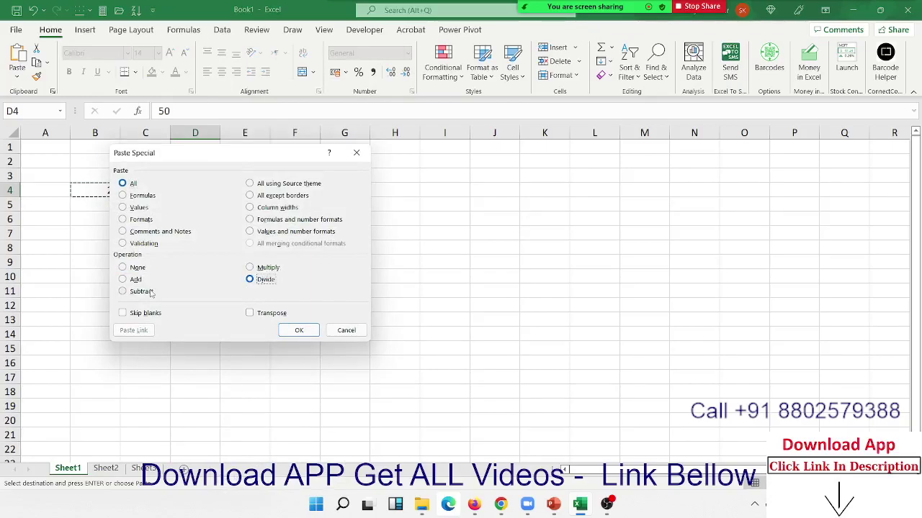
pyautogui.moveTo(206, 153); pyautogui.dragTo(438, 152)
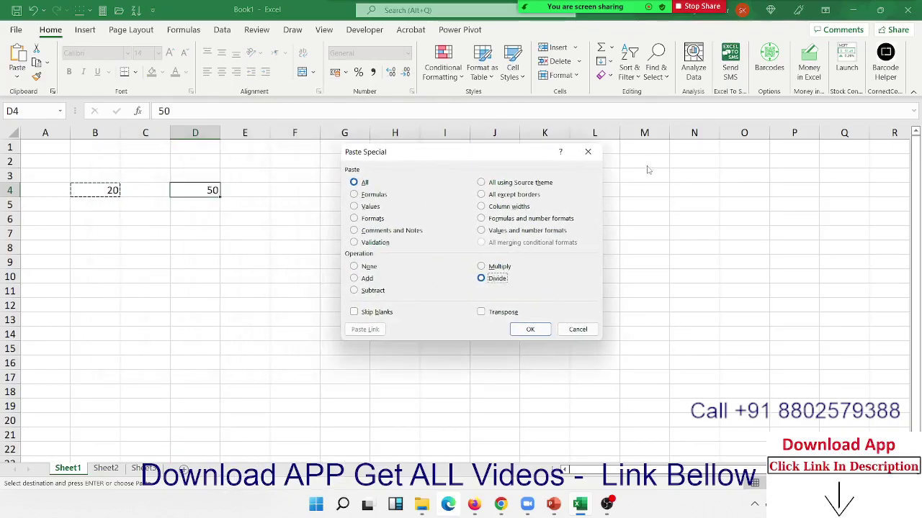
pyautogui.click(587, 152)
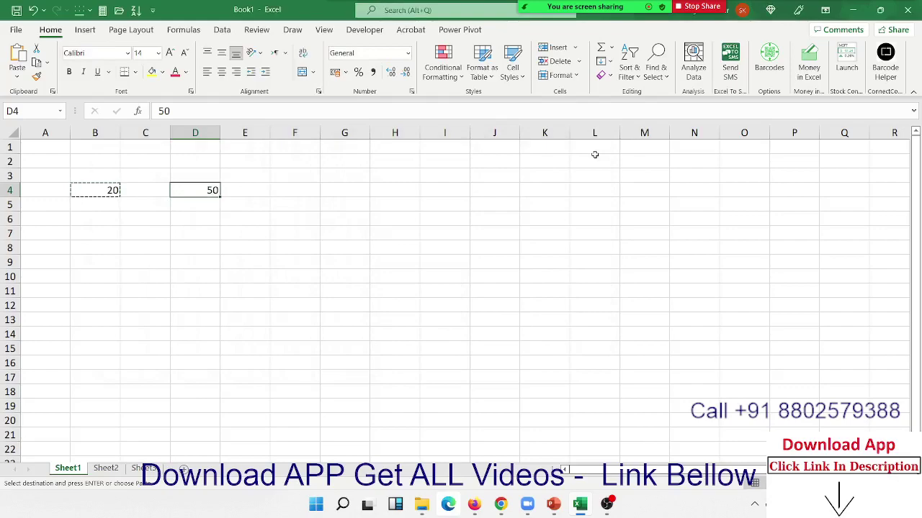
# Delete the contents of A3:F8 and return to cell A1
pyautogui.moveTo(279, 245); pyautogui.dragTo(43, 174)
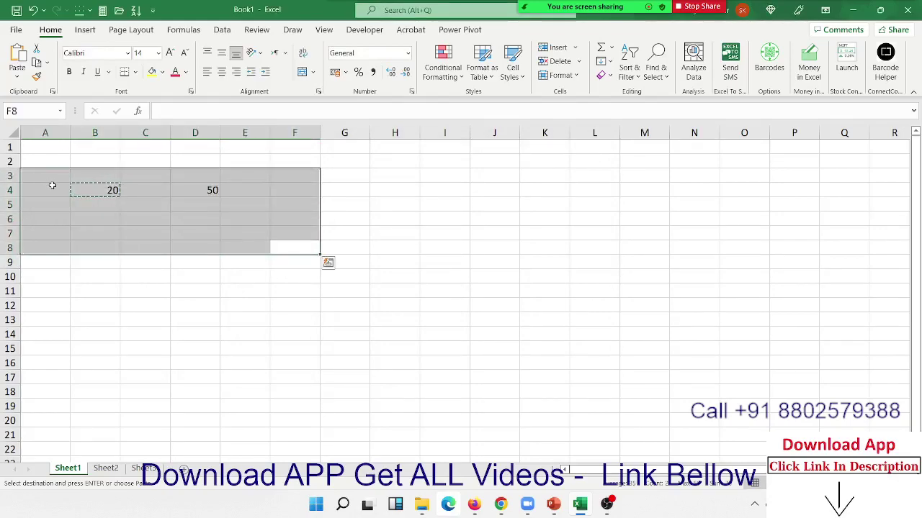
pyautogui.press('Delete')
pyautogui.hotkey('ctrl', 'Up')
pyautogui.press('Home')
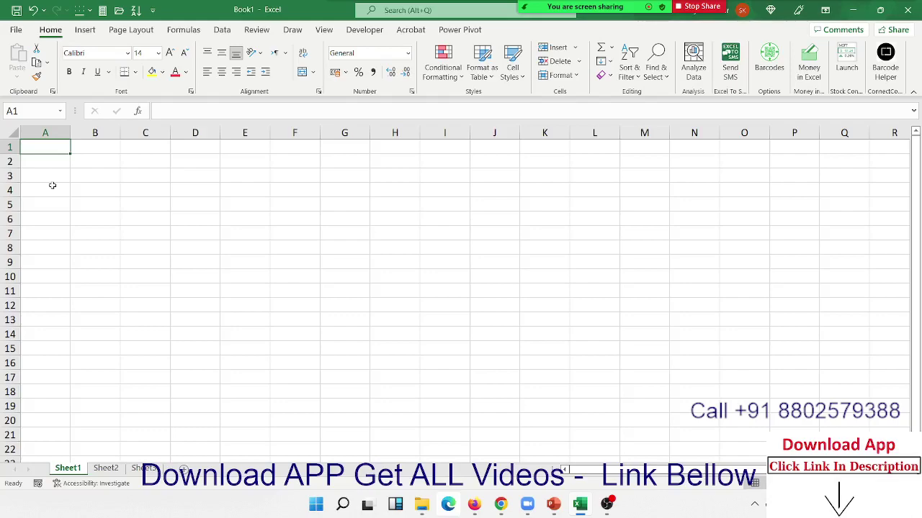
pyautogui.press('Down')
pyautogui.press('Up')
# Enter 70% in B2, and 70 in C2 formatted as a percentage (7000%)
pyautogui.press('Down')
pyautogui.press('Right')
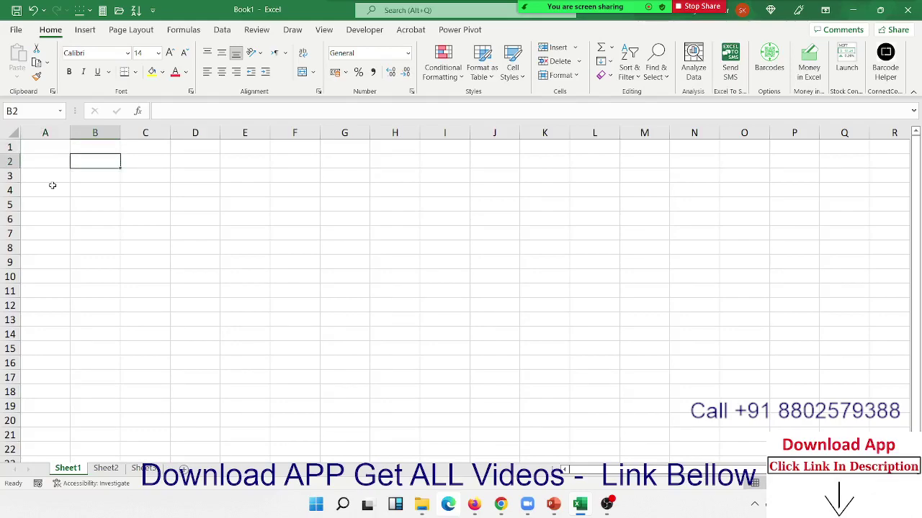
pyautogui.write('70')
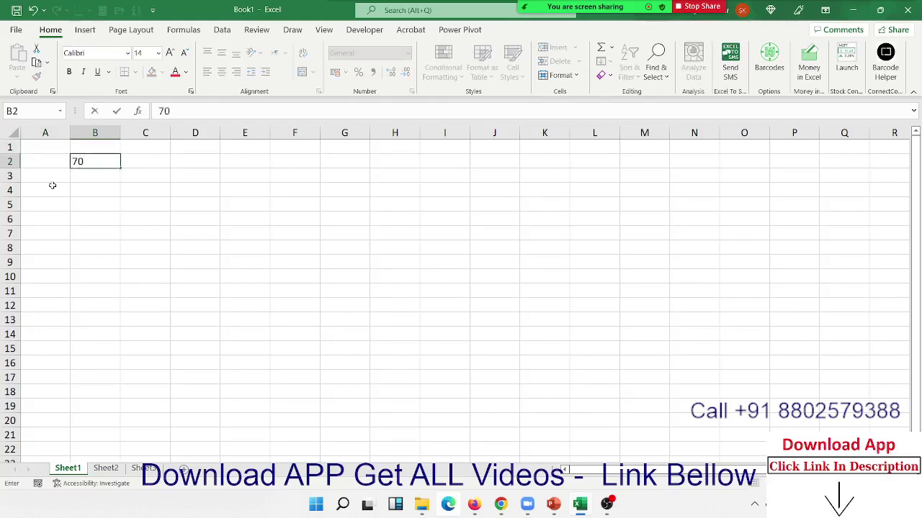
pyautogui.write('%')
pyautogui.press('Return')
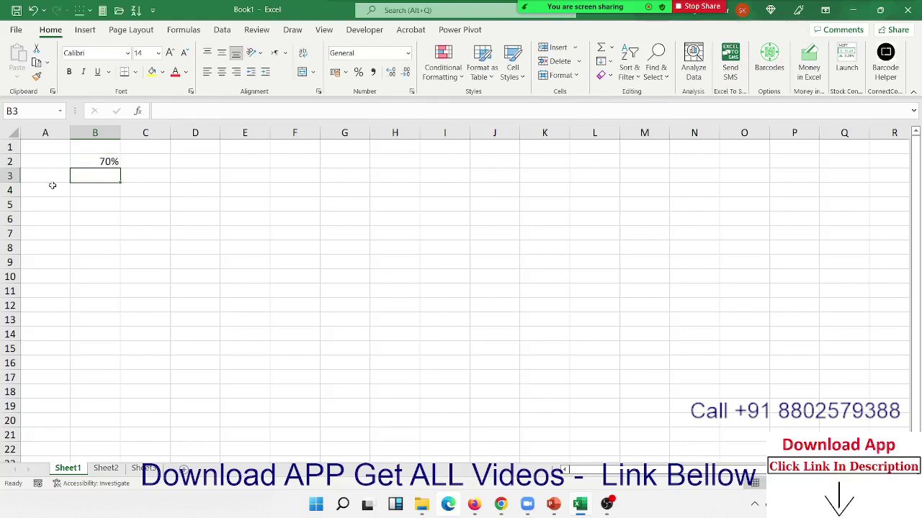
pyautogui.press('Up')
pyautogui.press('Right')
pyautogui.write('70')
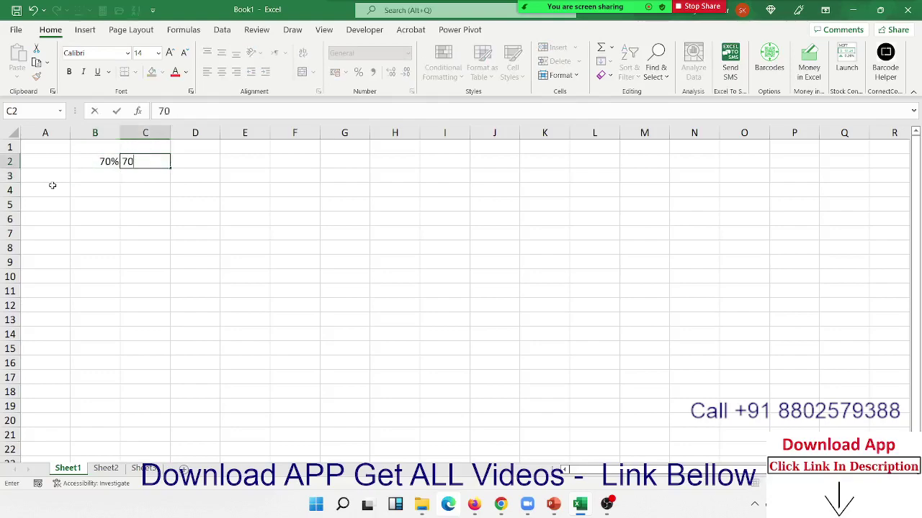
pyautogui.press('Return')
pyautogui.press('Up')
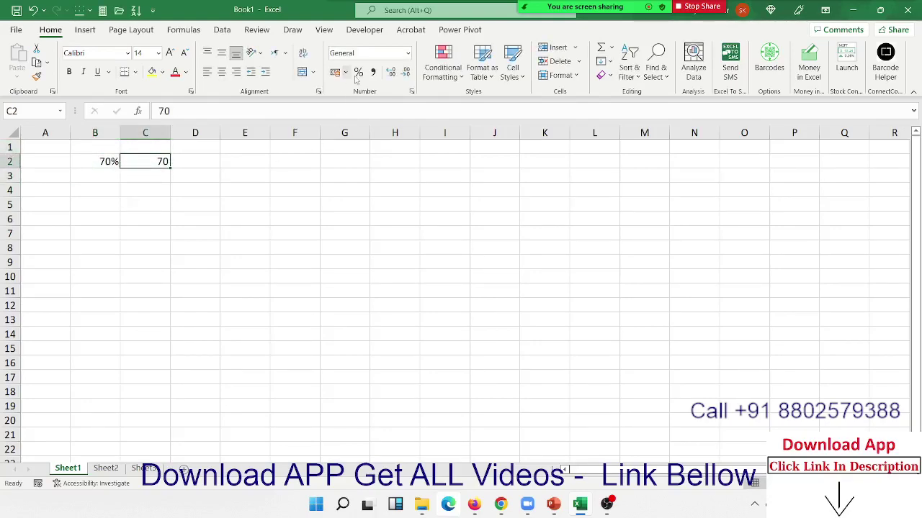
pyautogui.click(358, 73)
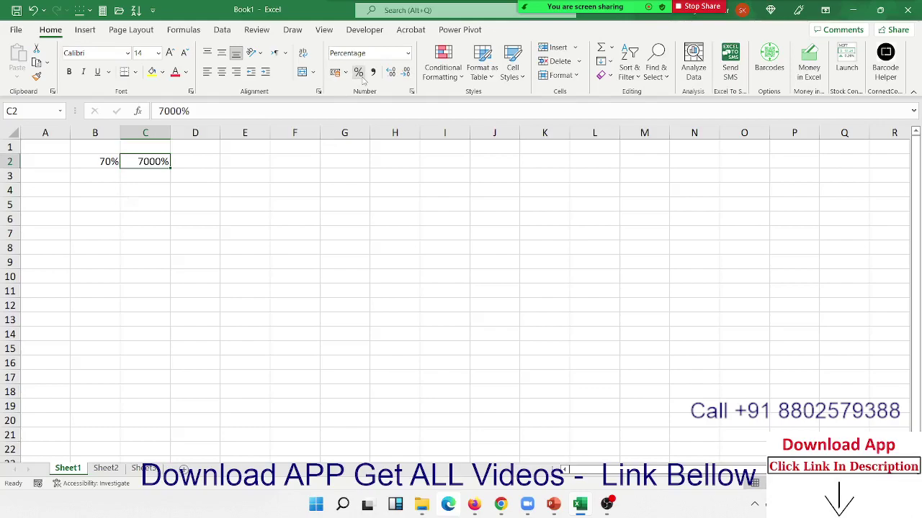
# Add the note 1=100% in C3 and enter 0.70 in D2 formatted as 70%
pyautogui.press('Down')
pyautogui.write('1')
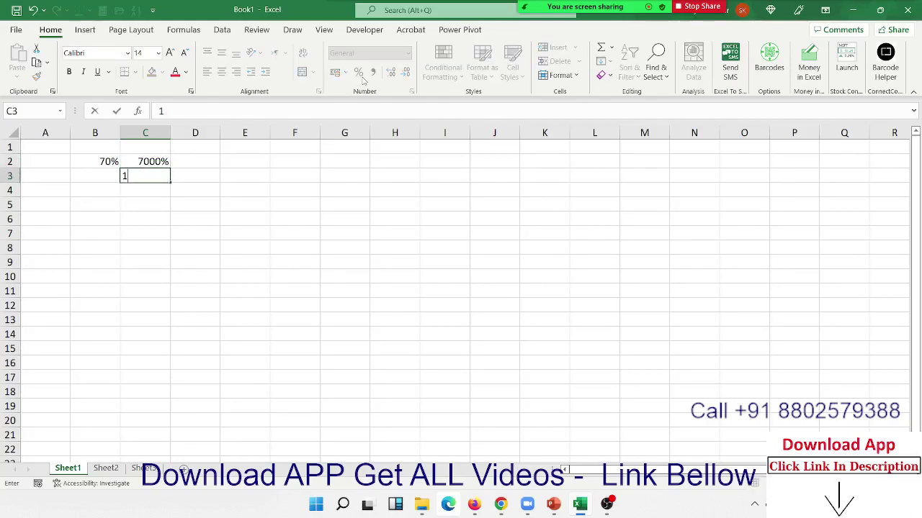
pyautogui.write('=100')
pyautogui.write('%')
pyautogui.press('Return')
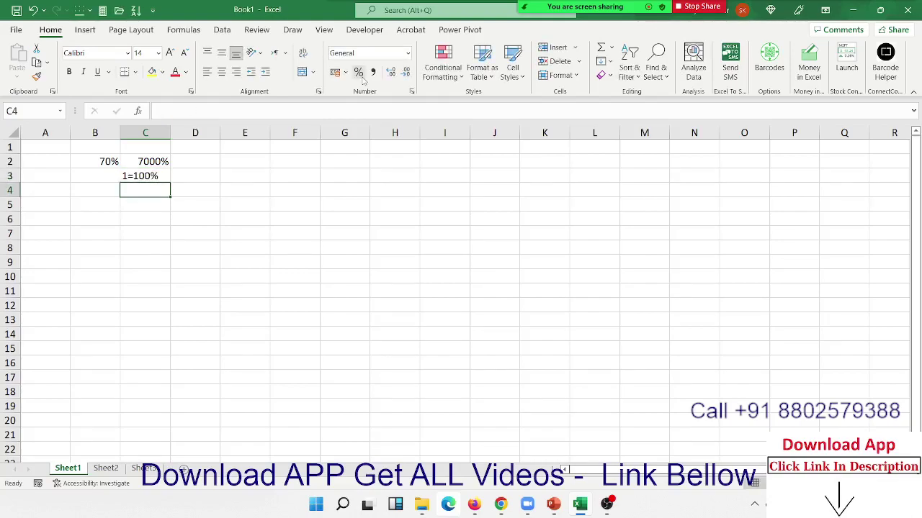
pyautogui.press('Up')
pyautogui.press('Up')
pyautogui.press('Right')
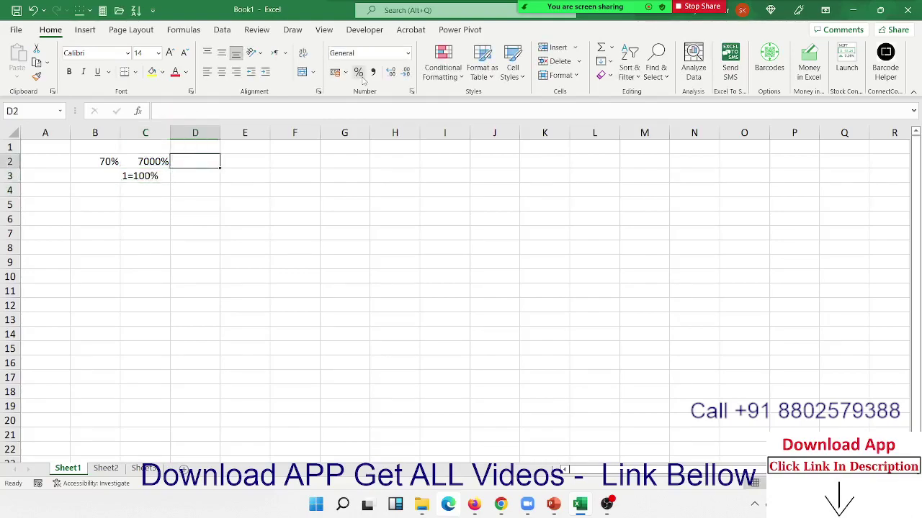
pyautogui.write('0.70')
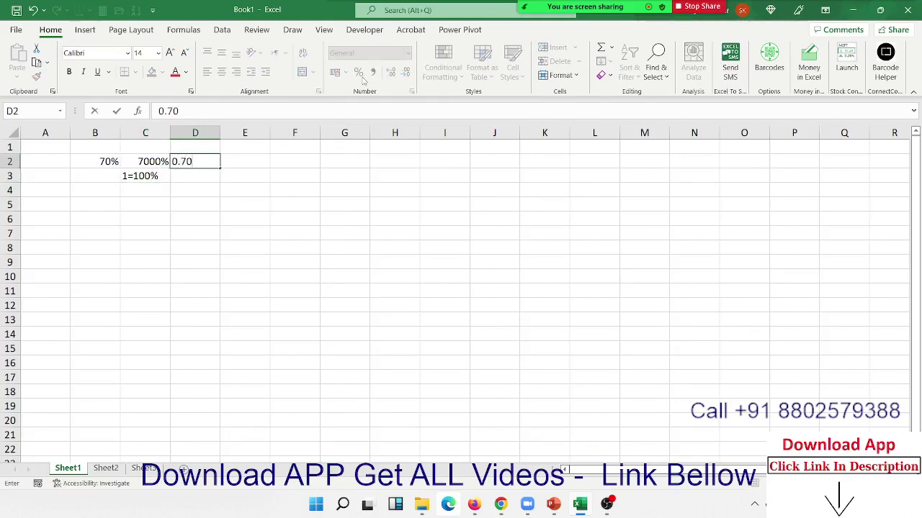
pyautogui.press('Return')
pyautogui.press('Up')
pyautogui.click(359, 75)
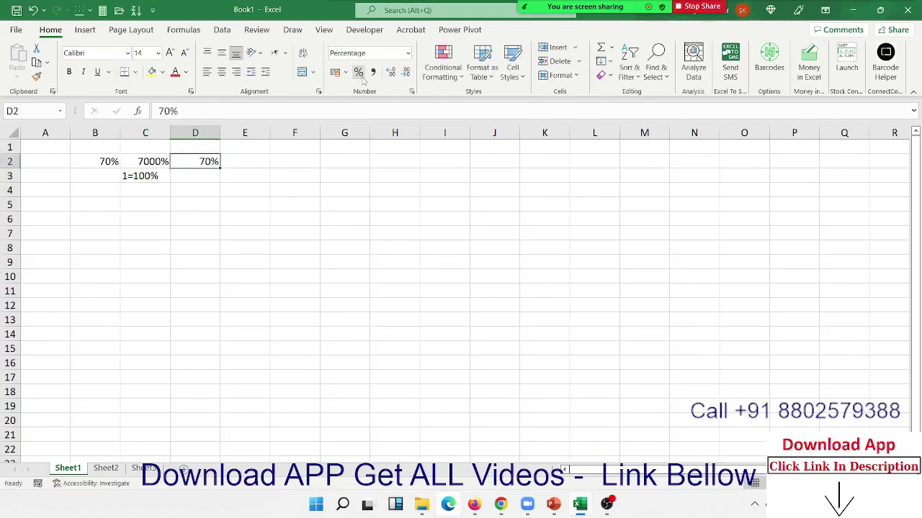
pyautogui.press('Down')
pyautogui.press('Down')
pyautogui.press('Down')
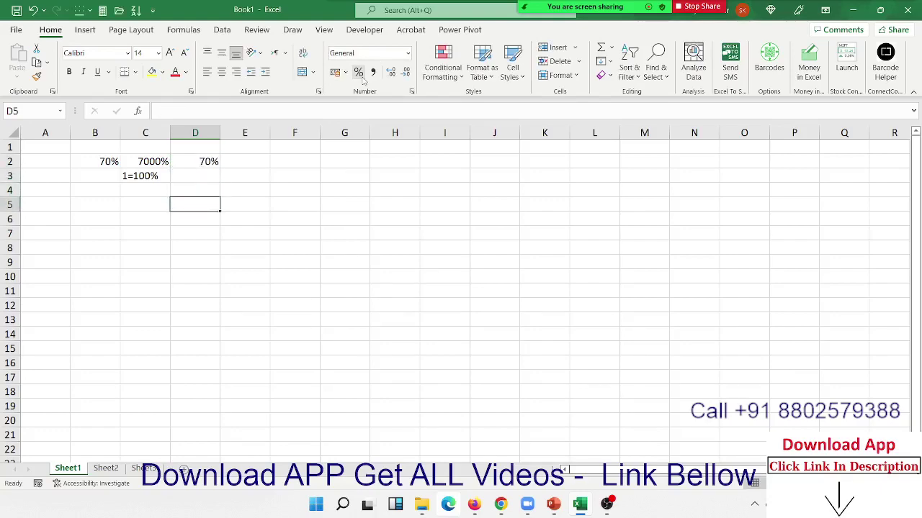
pyautogui.press('Left')
pyautogui.press('Left')
pyautogui.press('Left')
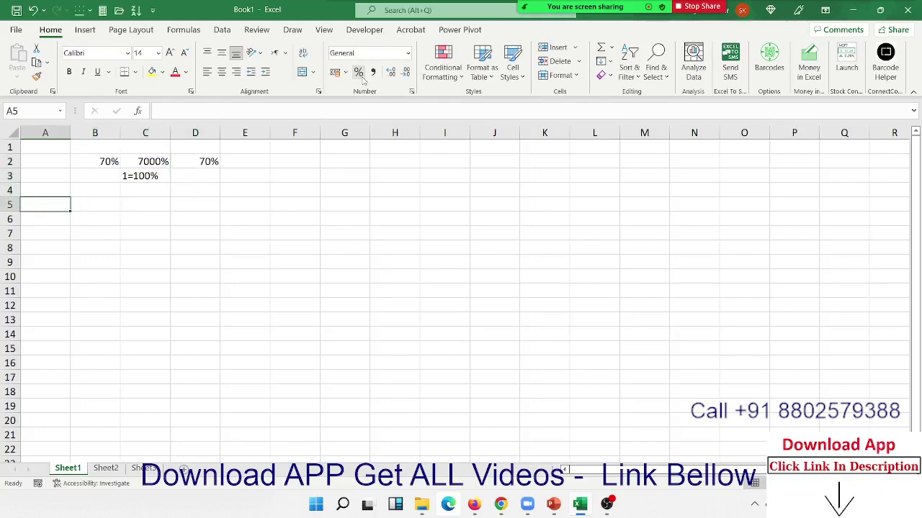
# Label A5 with % and fill A6:H18 with =RANDBETWEEN(10,90)
pyautogui.write('%')
pyautogui.press('Return')
pyautogui.write('=ra')
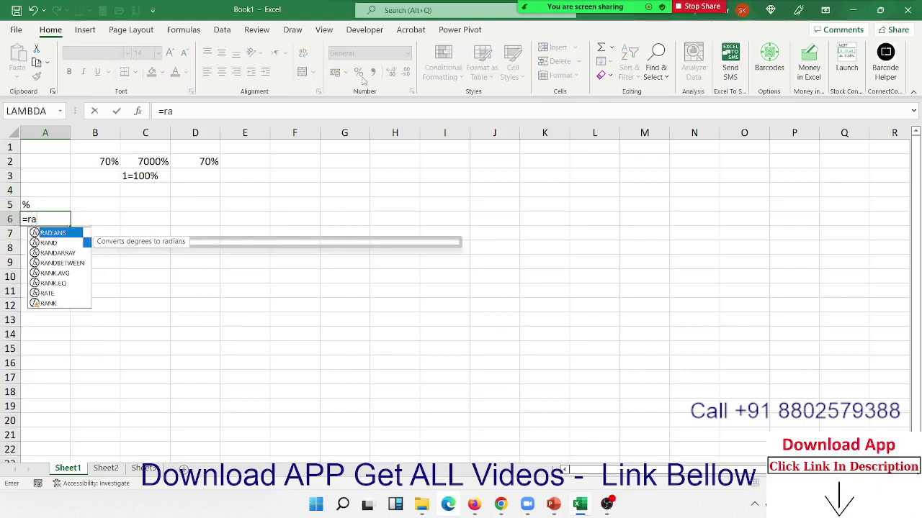
pyautogui.press('Down')
pyautogui.press('Down')
pyautogui.press('Down')
pyautogui.press('Tab')
pyautogui.write('10')
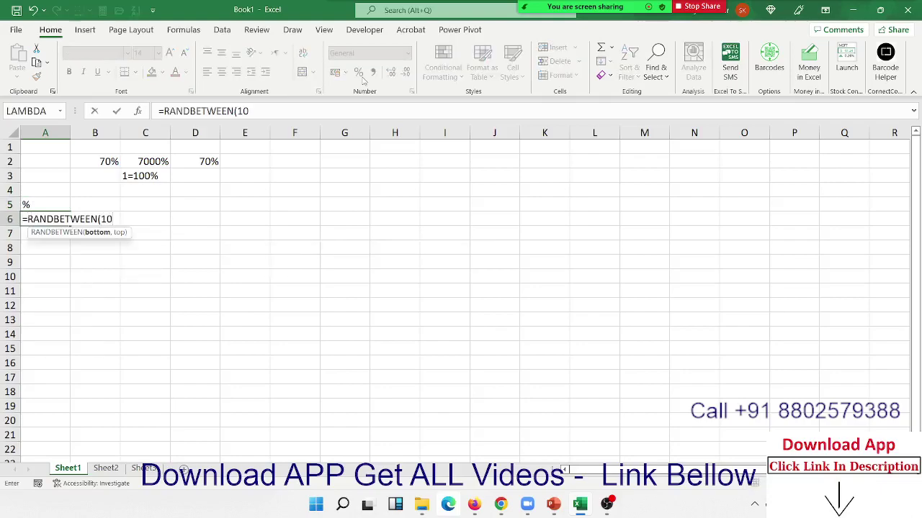
pyautogui.write(',90')
pyautogui.press('Return')
pyautogui.press('Up')
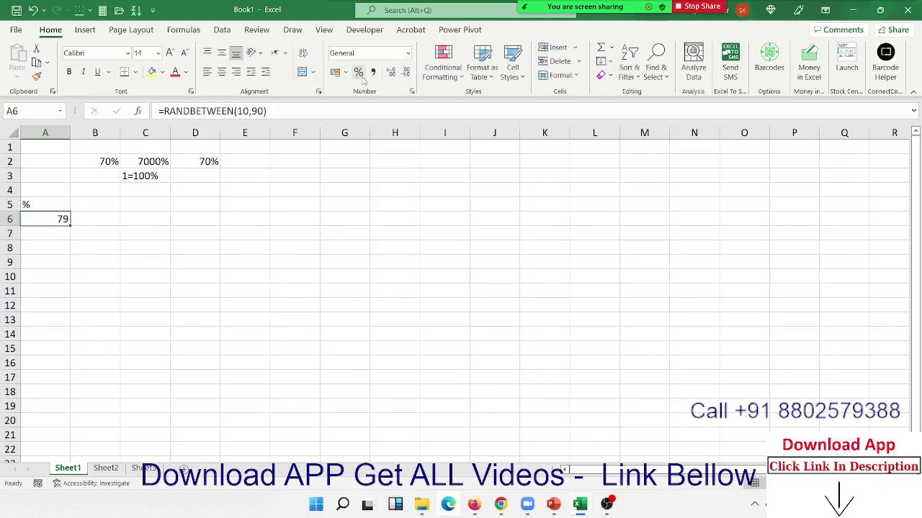
pyautogui.hotkey('shift', 'Right')
pyautogui.hotkey('shift', 'Right')
pyautogui.hotkey('shift', 'Right')
pyautogui.hotkey('shift', 'Right')
pyautogui.hotkey('shift', 'Right')
pyautogui.hotkey('shift', 'Right')
pyautogui.hotkey('shift', 'Right')
pyautogui.hotkey('shift', 'Down')
pyautogui.hotkey('shift', 'Down')
pyautogui.hotkey('shift', 'Down')
pyautogui.hotkey('shift', 'Down')
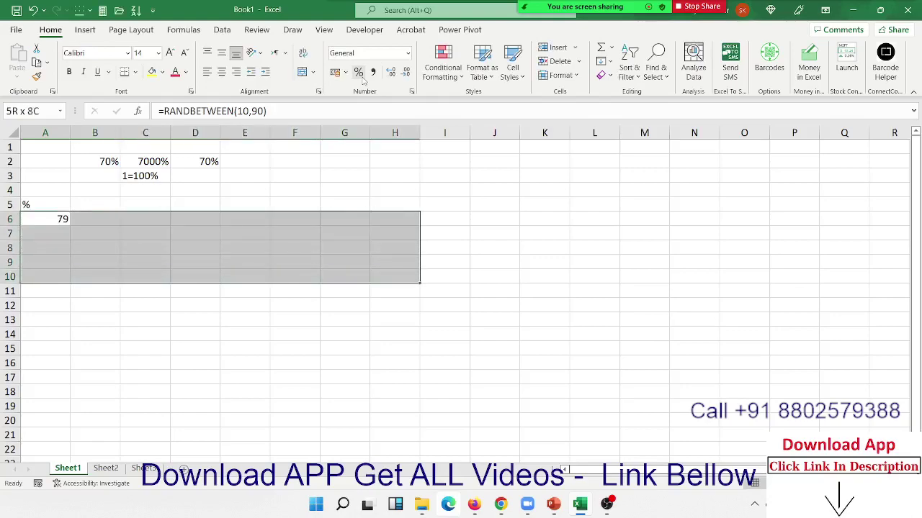
pyautogui.hotkey('shift', 'Down')
pyautogui.hotkey('shift', 'Down')
pyautogui.hotkey('shift', 'Down')
pyautogui.hotkey('shift', 'Down')
pyautogui.hotkey('shift', 'Down')
pyautogui.hotkey('shift', 'Down')
pyautogui.hotkey('ctrl', 'Return')
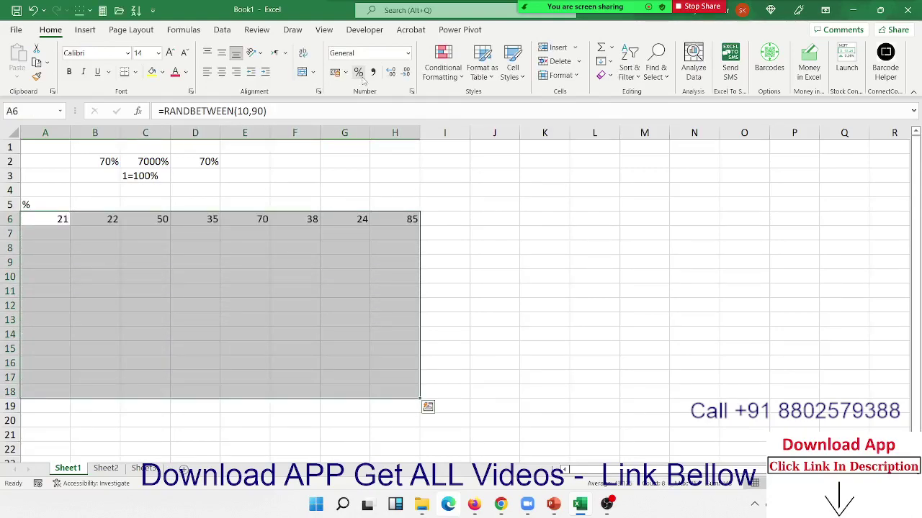
# Copy A6:H18 and paste it back as values so the numbers stay fixed
pyautogui.hotkey('ctrl', 'c')
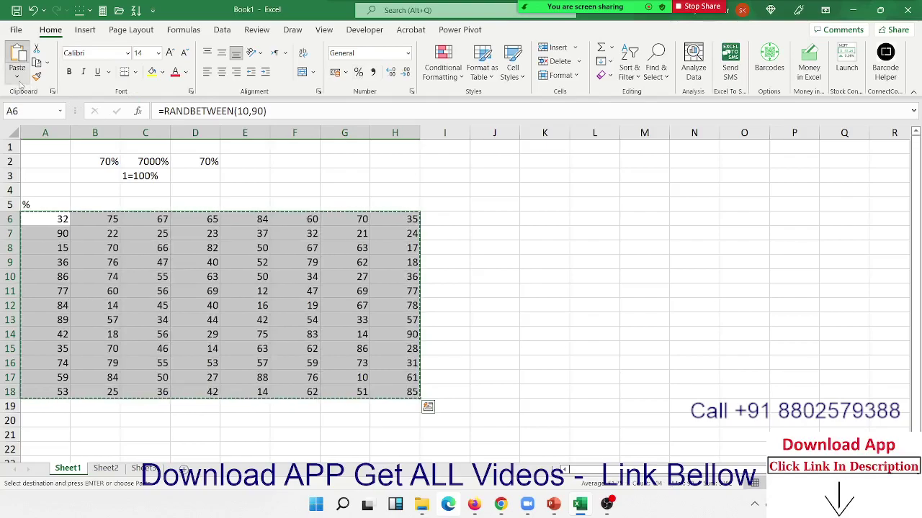
pyautogui.click(18, 78)
pyautogui.click(15, 170)
pyautogui.press('Return')
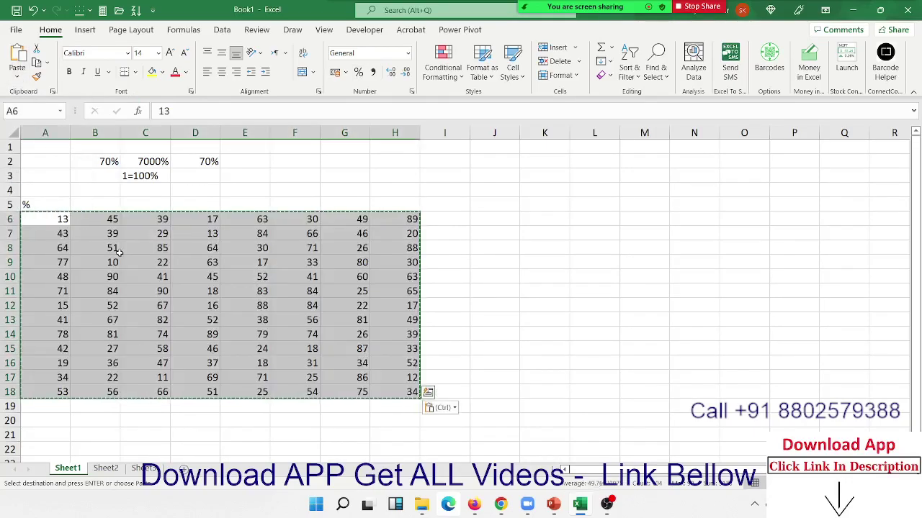
pyautogui.click(100, 248)
pyautogui.press('Up')
pyautogui.press('Left')
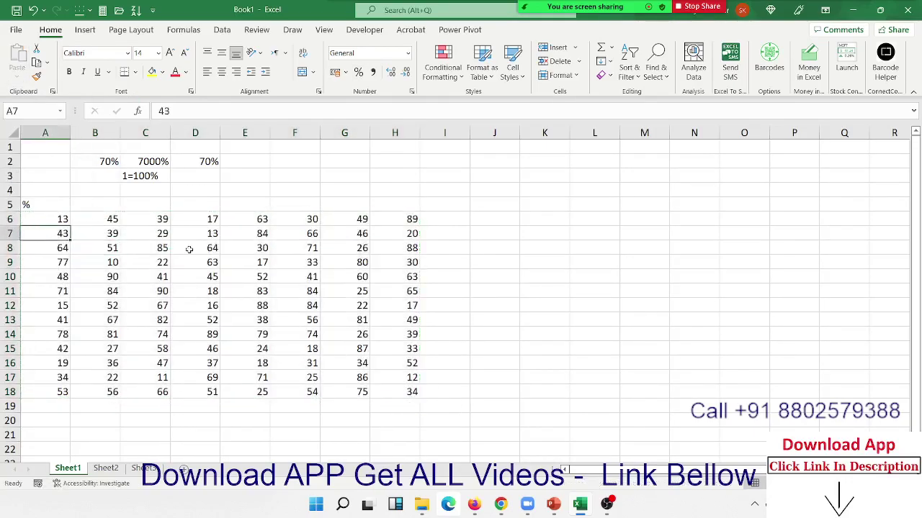
pyautogui.press('Up')
pyautogui.press('Up')
pyautogui.press('Down')
pyautogui.hotkey('ctrl', 'Right')
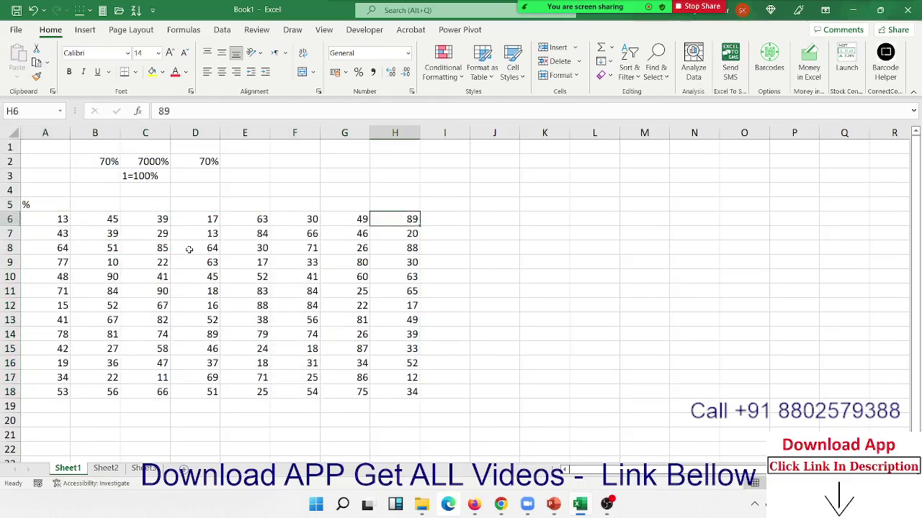
pyautogui.moveTo(515, 18)
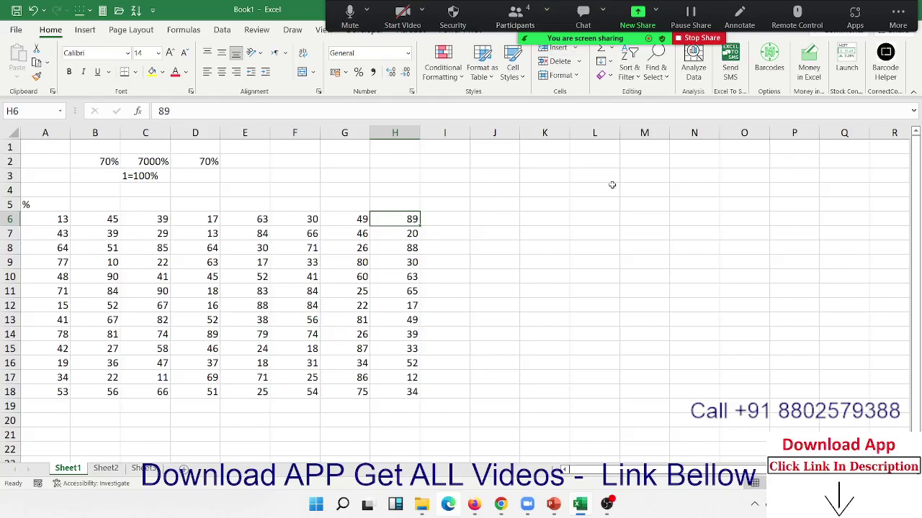
# Select A6:I16, enter A6's formula as an array formula, then undo it
pyautogui.click(582, 186)
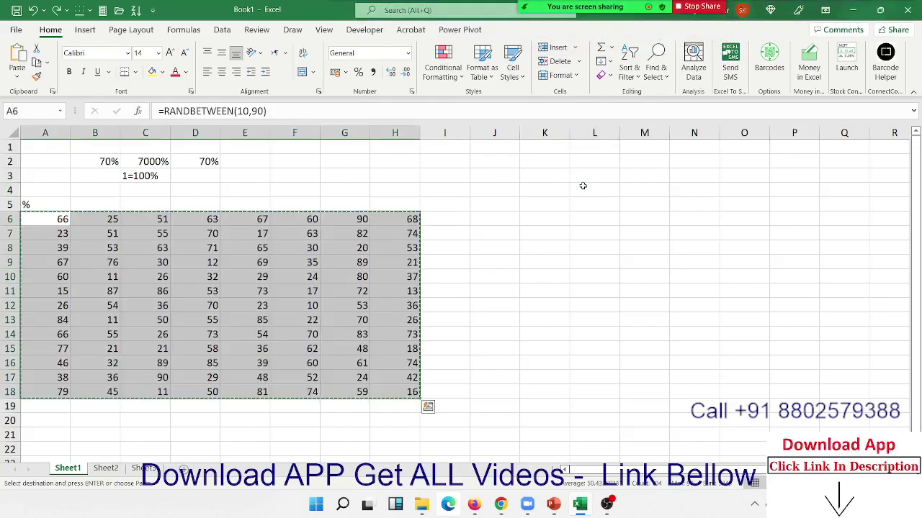
pyautogui.hotkey('ctrl', 'c')
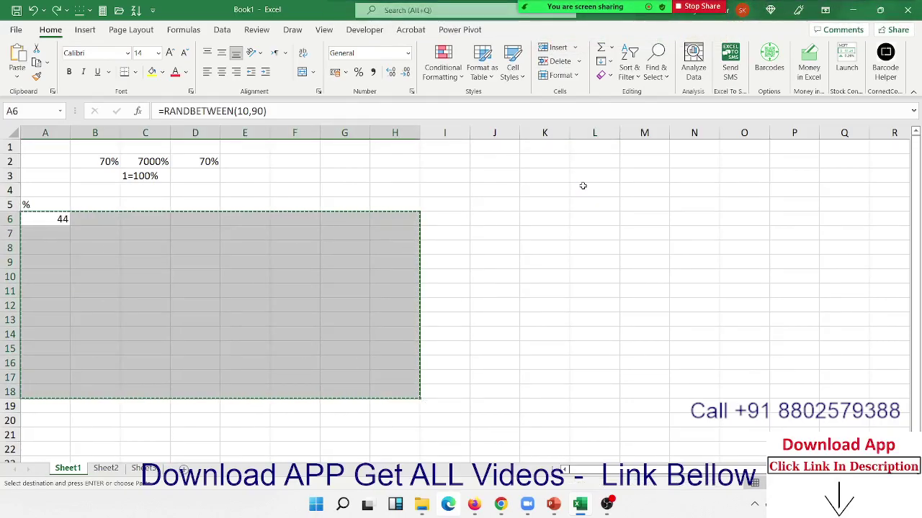
pyautogui.press('Escape')
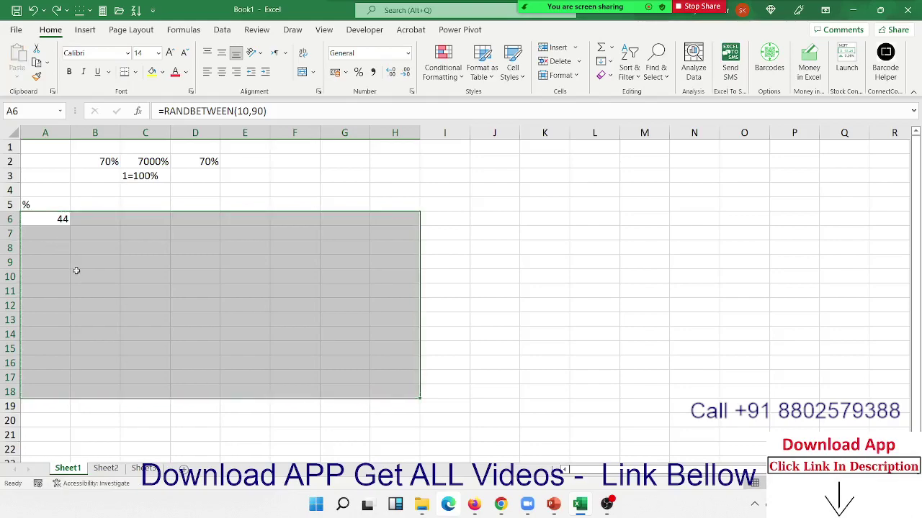
pyautogui.click(76, 264)
pyautogui.moveTo(52, 220)
pyautogui.mouseDown()
pyautogui.moveTo(163, 285)
pyautogui.moveTo(465, 363)
pyautogui.mouseUp()
pyautogui.click(216, 111)
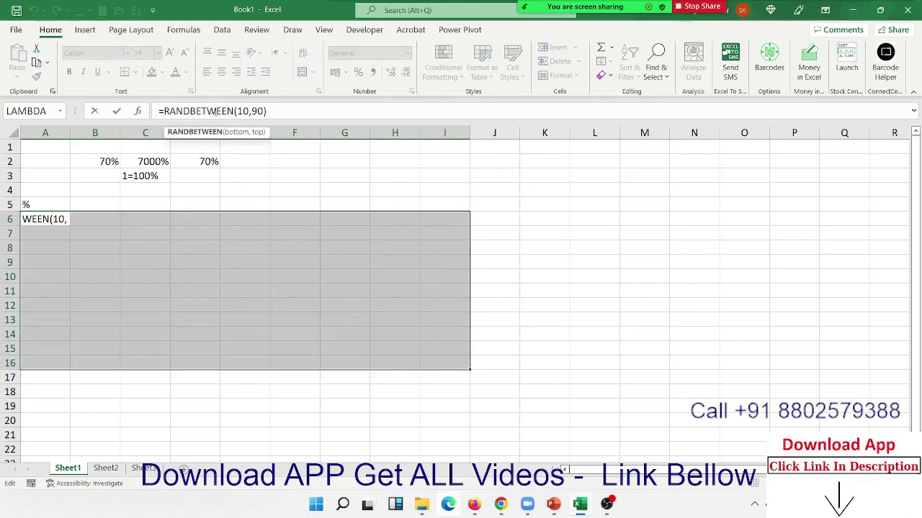
pyautogui.hotkey('ctrl', 'shift', 'Return')
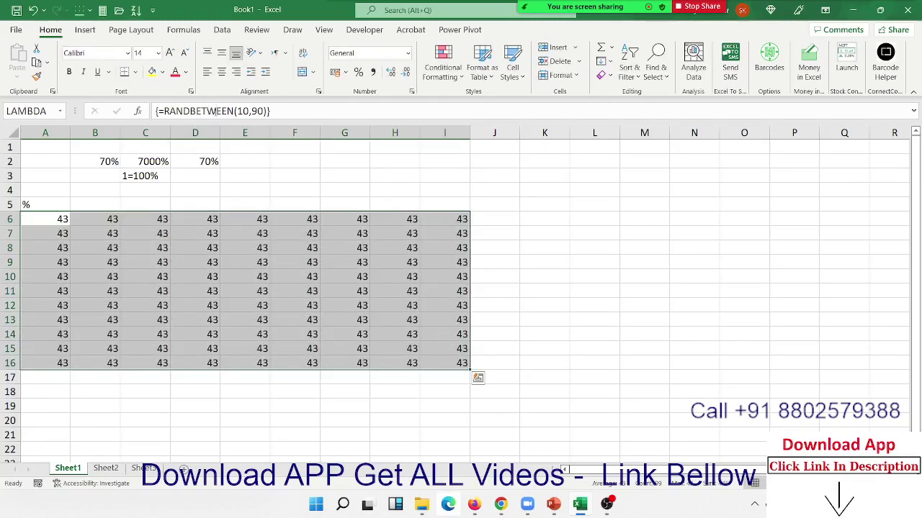
pyautogui.click(151, 250)
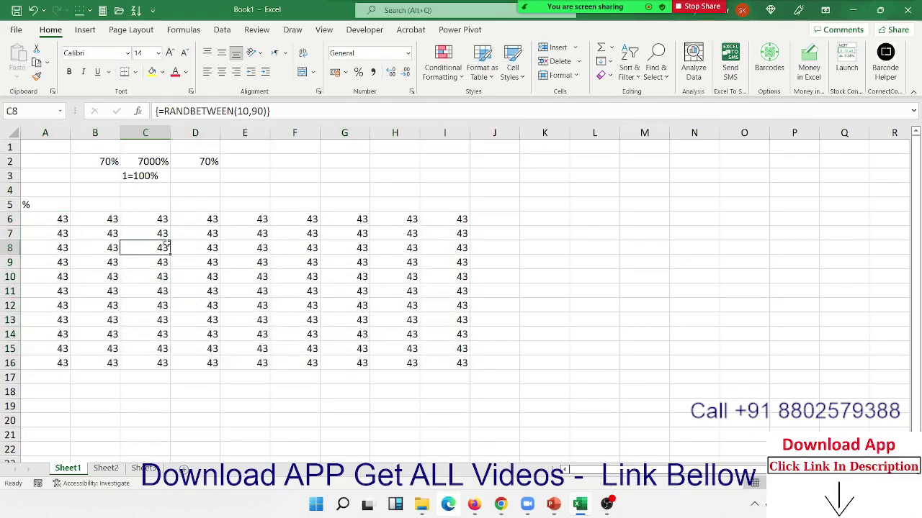
pyautogui.click(580, 249)
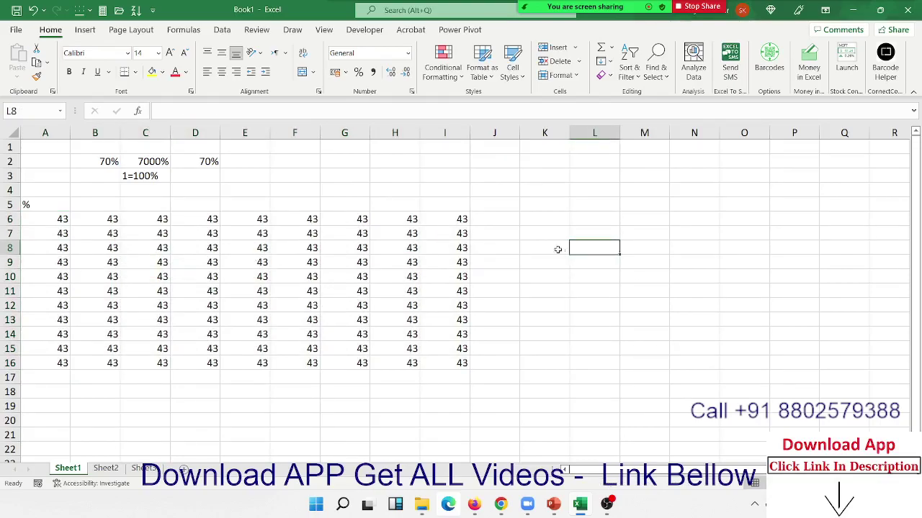
pyautogui.click(529, 255)
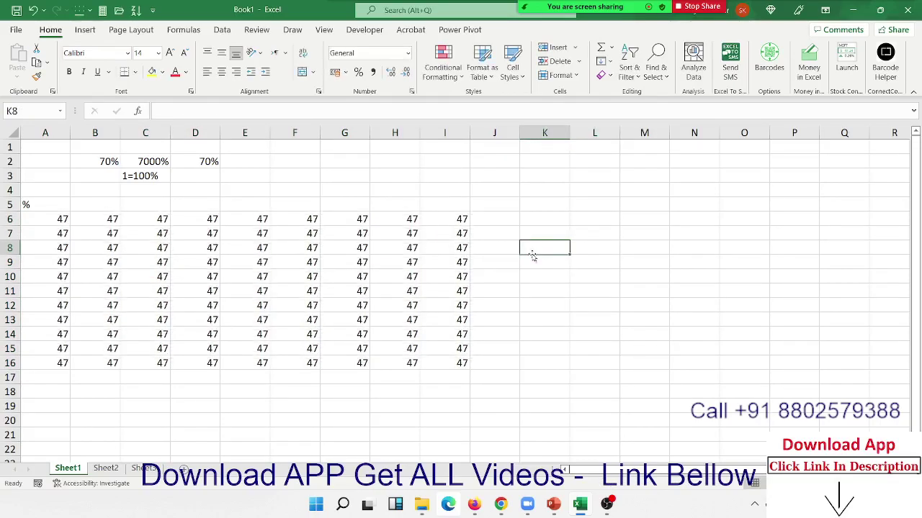
pyautogui.click(253, 243)
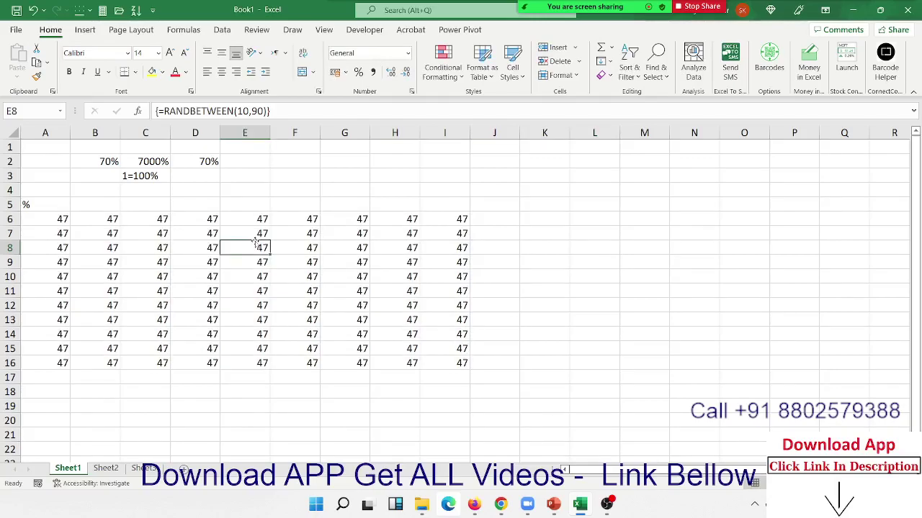
pyautogui.hotkey('ctrl', 'z')
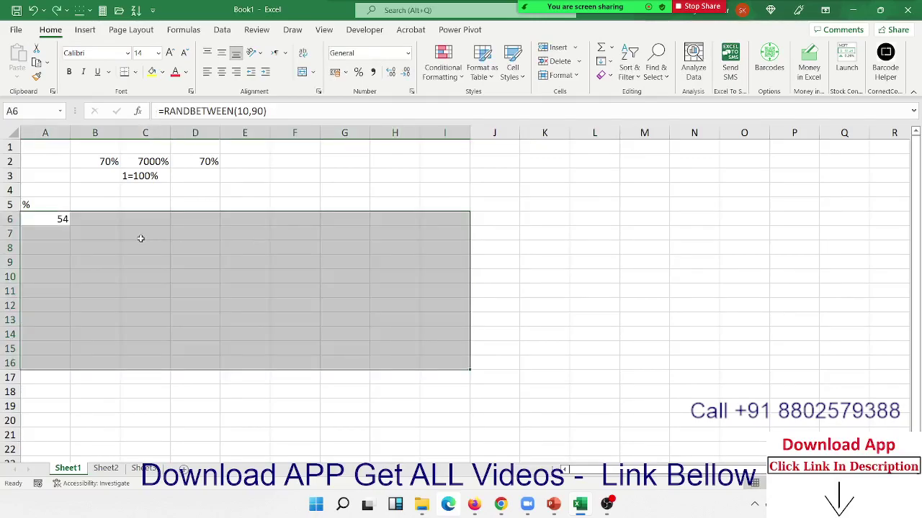
# Fill A6's formula across the block with Ctrl+Enter, undo it, and clear A6
pyautogui.write('2')
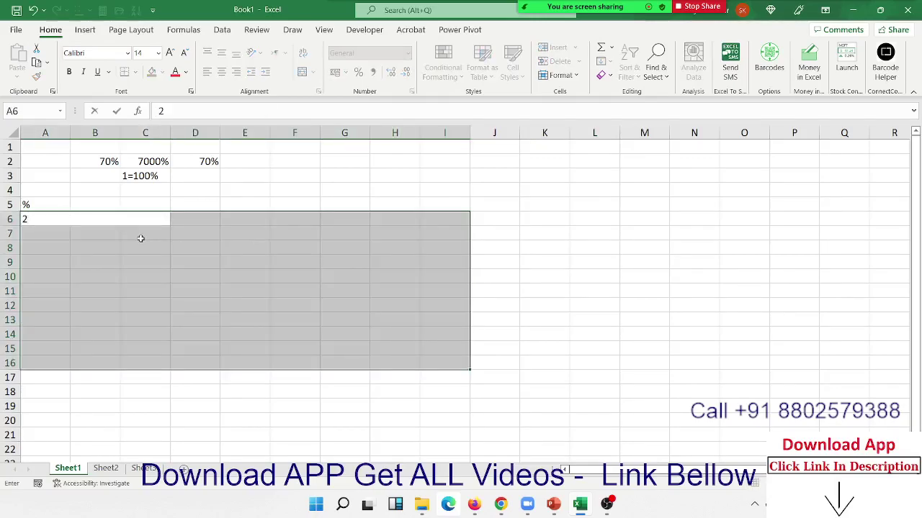
pyautogui.press('Escape')
pyautogui.press('F2')
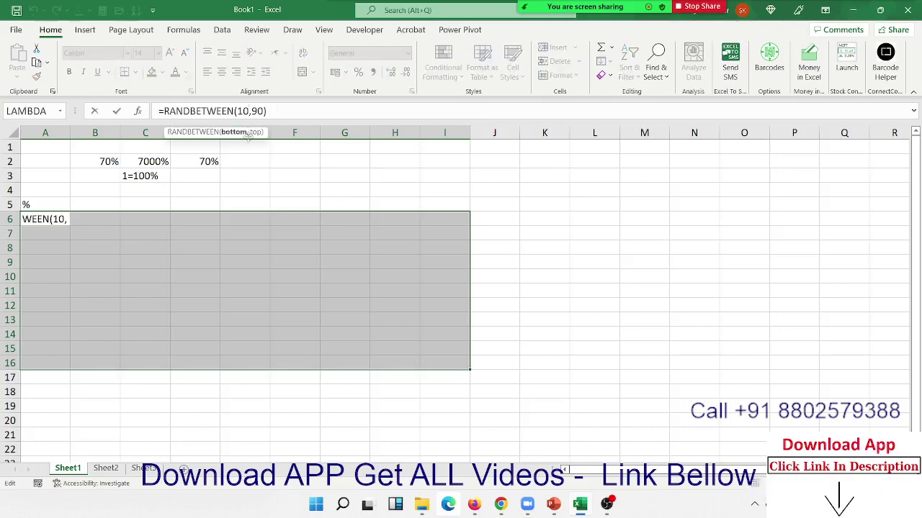
pyautogui.hotkey('ctrl', 'Return')
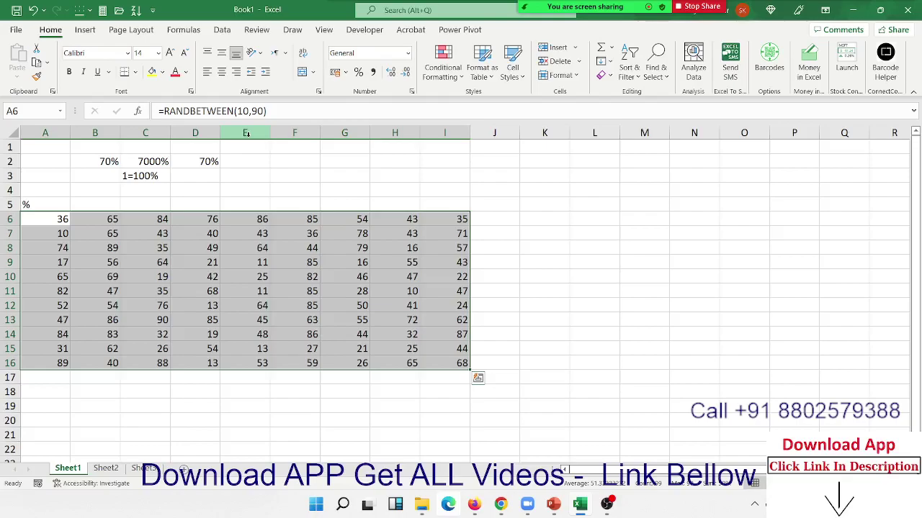
pyautogui.hotkey('ctrl', 'z')
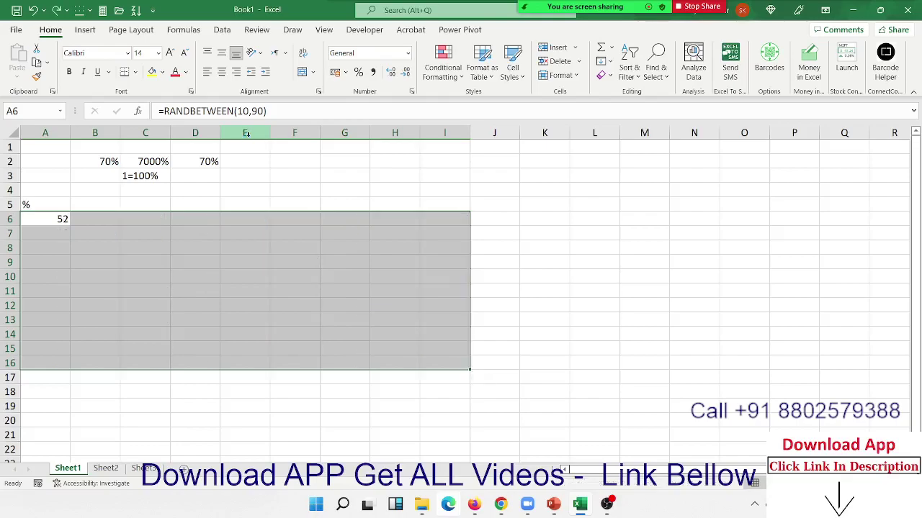
pyautogui.click(245, 232)
pyautogui.click(65, 220)
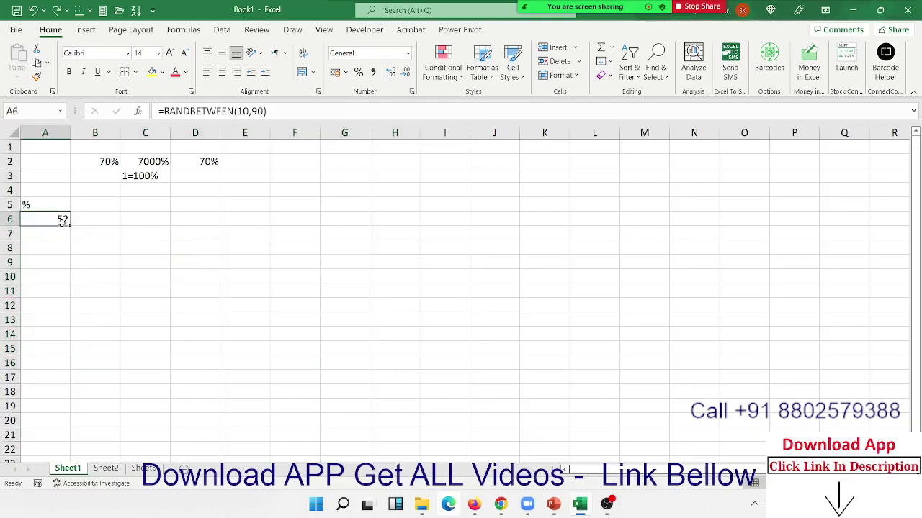
pyautogui.press('Delete')
# Select A6:K17 and enter =RANDBETWEEN(10,90) into every cell at once with Ctrl+Enter
pyautogui.moveTo(63, 223); pyautogui.dragTo(530, 371)
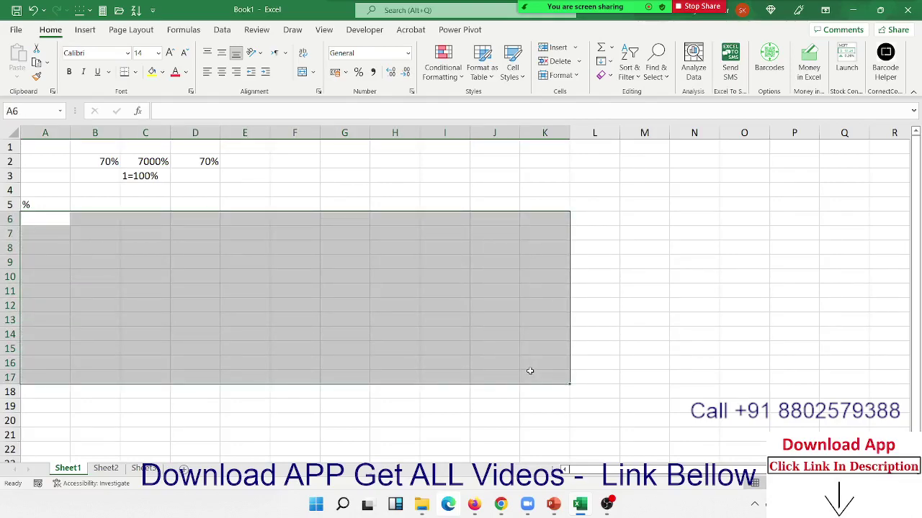
pyautogui.write('=ra')
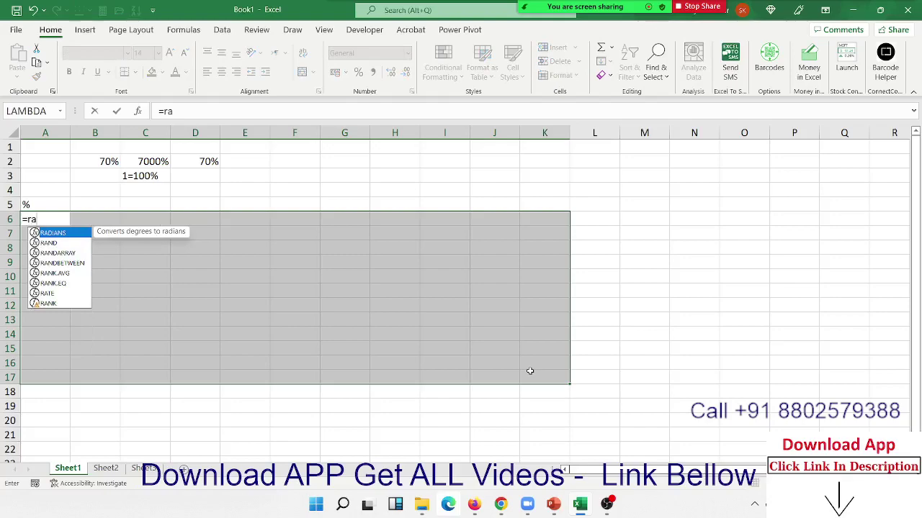
pyautogui.press('Down')
pyautogui.press('Down')
pyautogui.press('Down')
pyautogui.press('Tab')
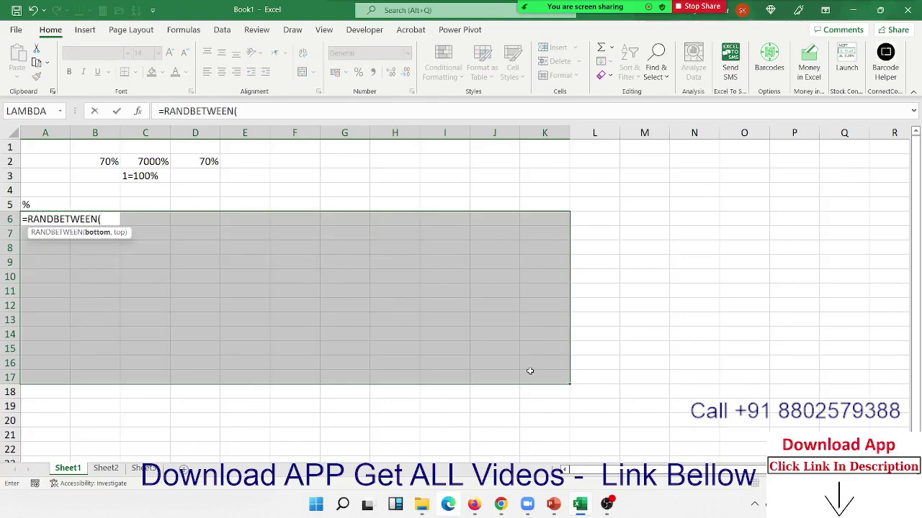
pyautogui.write('10,90')
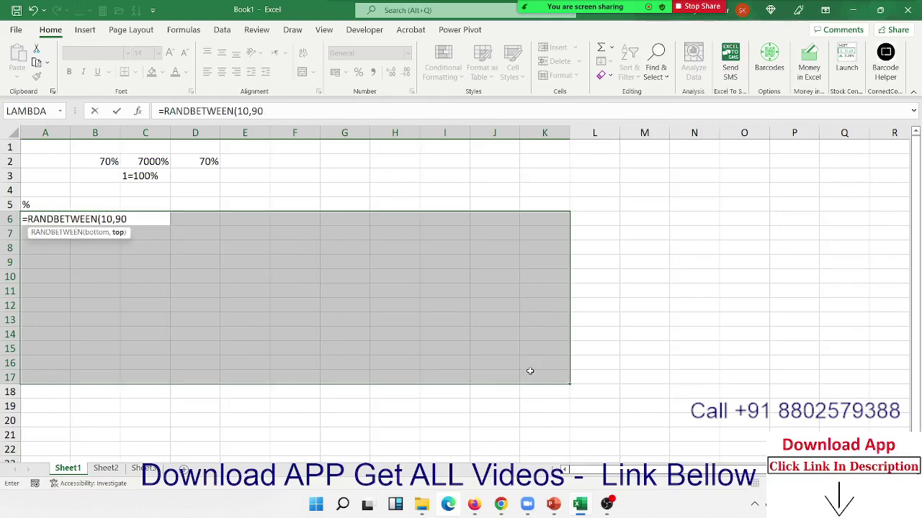
pyautogui.write(')')
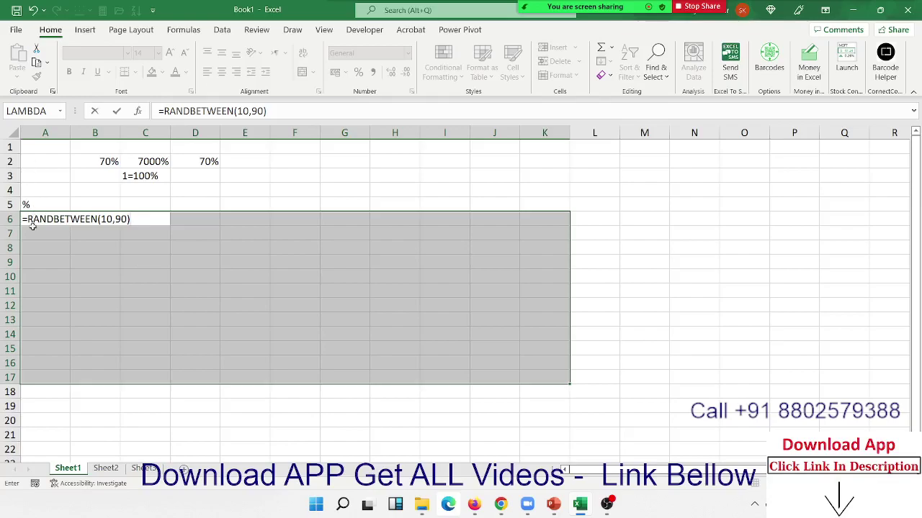
pyautogui.hotkey('ctrl', 'Return')
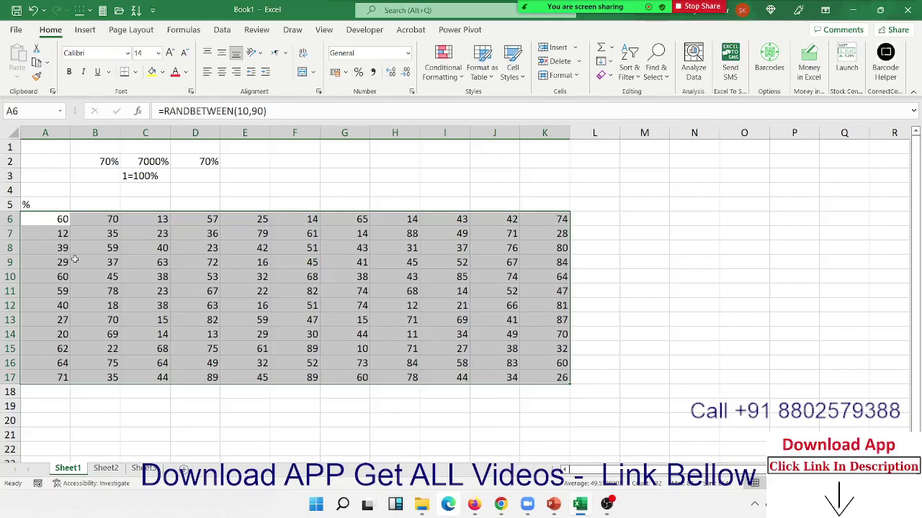
pyautogui.click(118, 263)
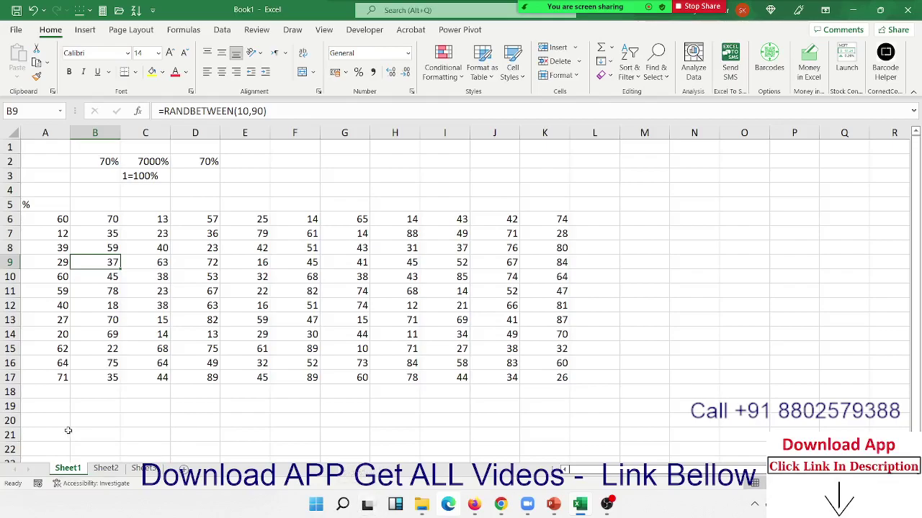
# Copy A6:K17 and paste it over itself as values, leaving A6 holding 60
pyautogui.moveTo(54, 219)
pyautogui.mouseDown()
pyautogui.moveTo(464, 321)
pyautogui.moveTo(554, 382)
pyautogui.mouseUp()
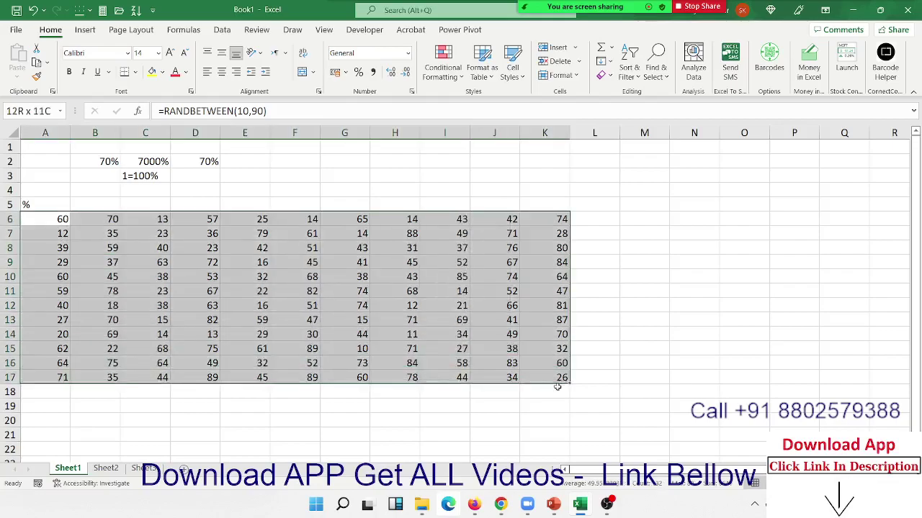
pyautogui.hotkey('ctrl', 'c')
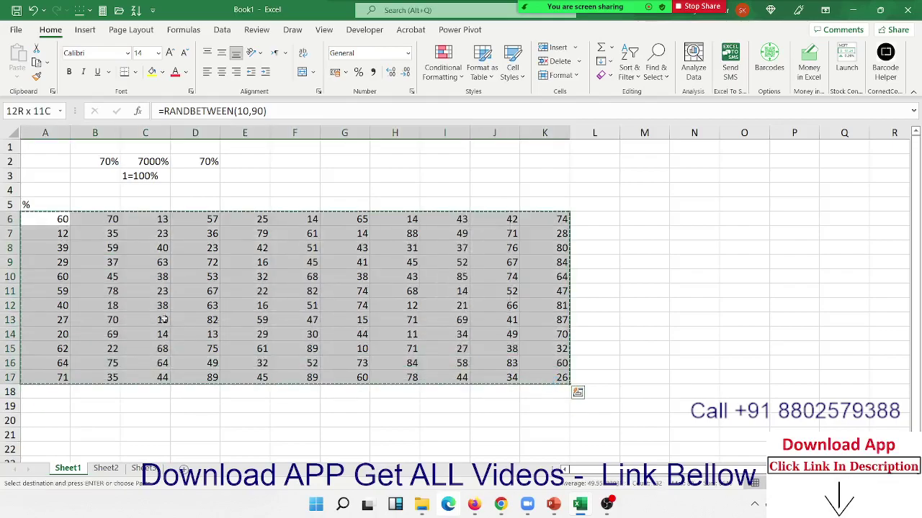
pyautogui.click(17, 68)
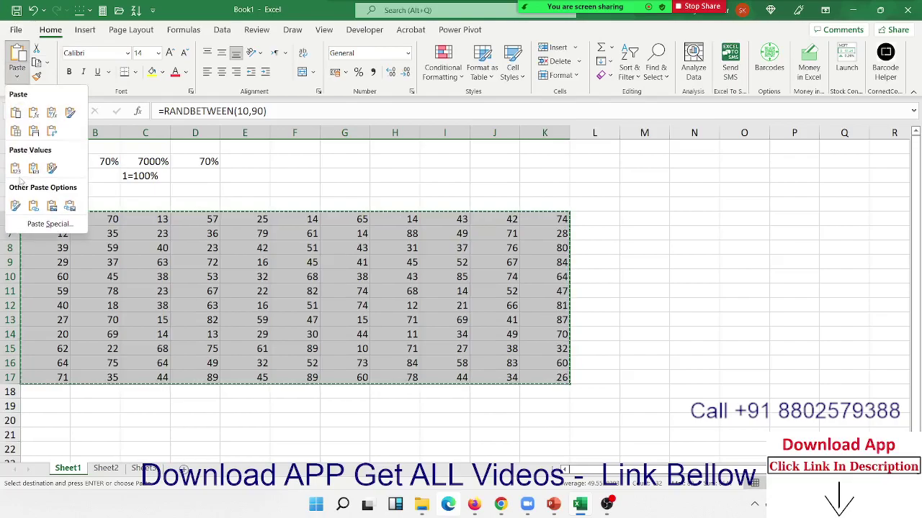
pyautogui.click(15, 113)
pyautogui.click(56, 218)
pyautogui.press('Escape')
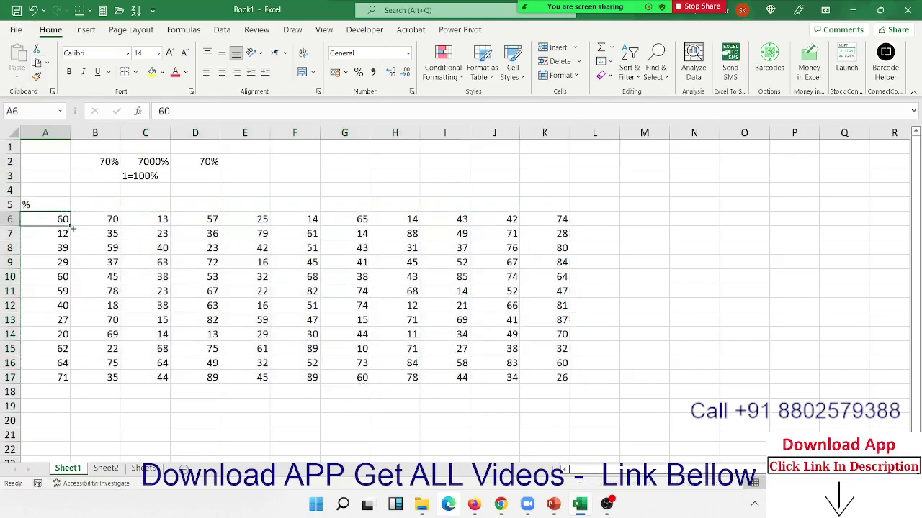
# Enter 500 in F3 and 60% in G3, with =F3*G3 in H3 giving 300
pyautogui.click(305, 175)
pyautogui.write('5')
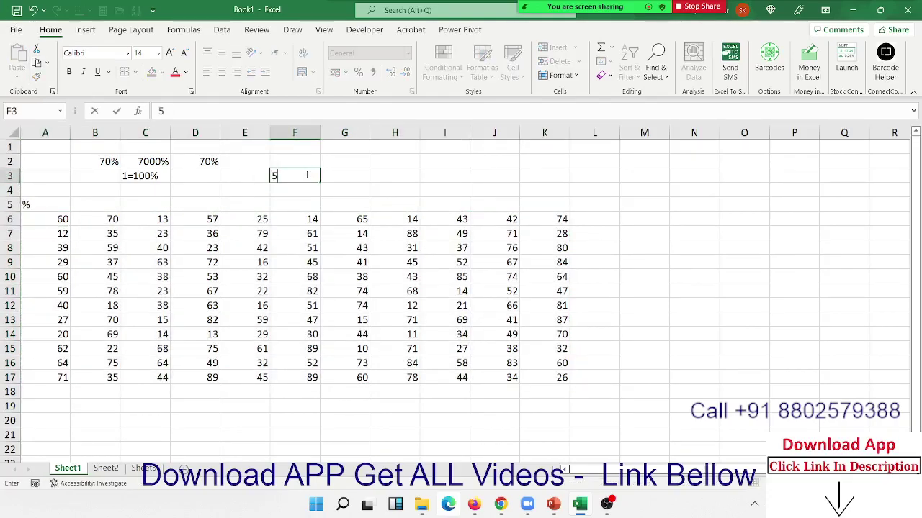
pyautogui.write('00')
pyautogui.press('Tab')
pyautogui.write('60')
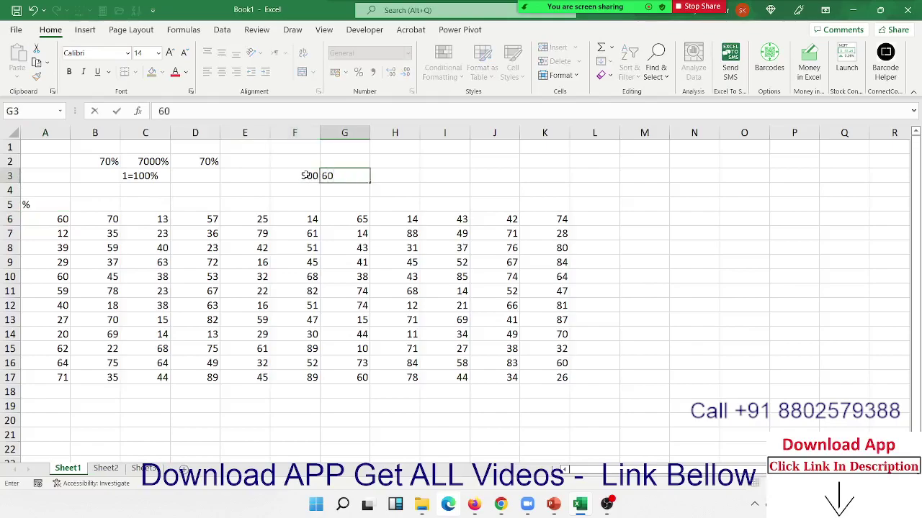
pyautogui.write('%')
pyautogui.press('Return')
pyautogui.press('Up')
pyautogui.press('Right')
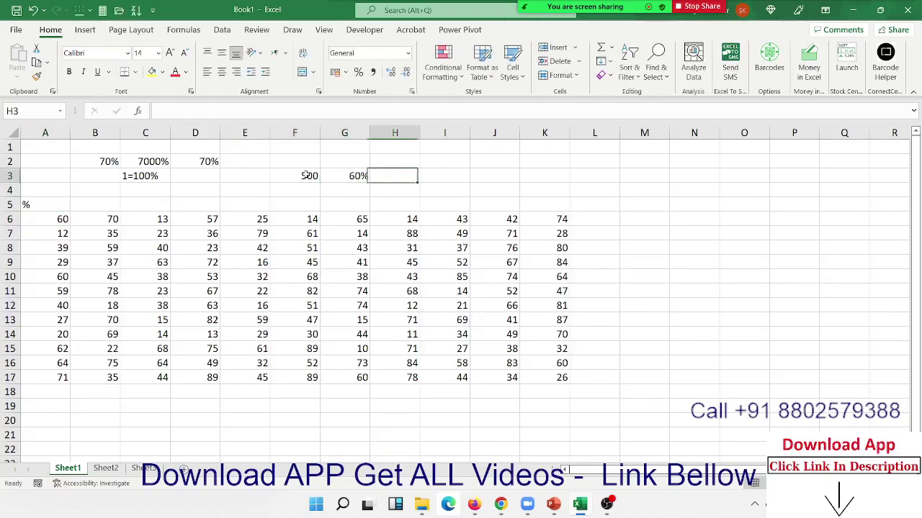
pyautogui.write('=')
pyautogui.click(305, 175)
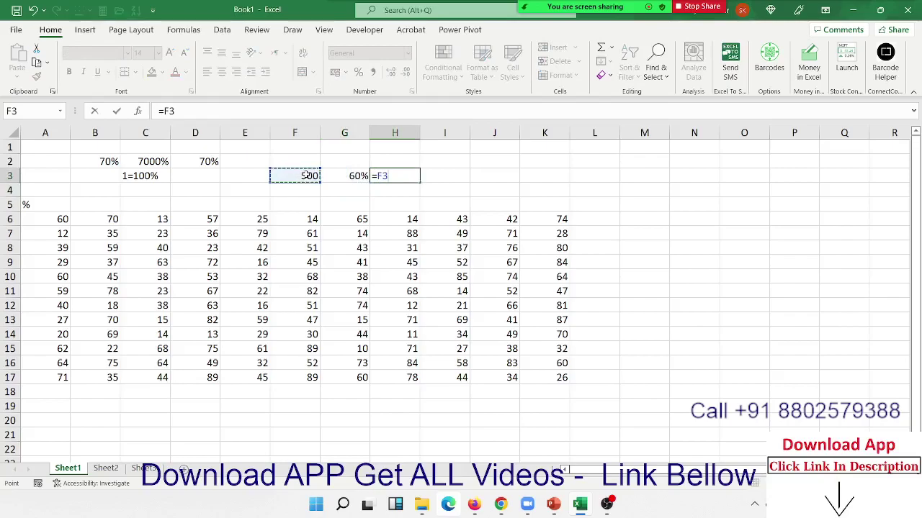
pyautogui.write('*')
pyautogui.press('Left')
pyautogui.press('Down')
pyautogui.press('Up')
pyautogui.press('Return')
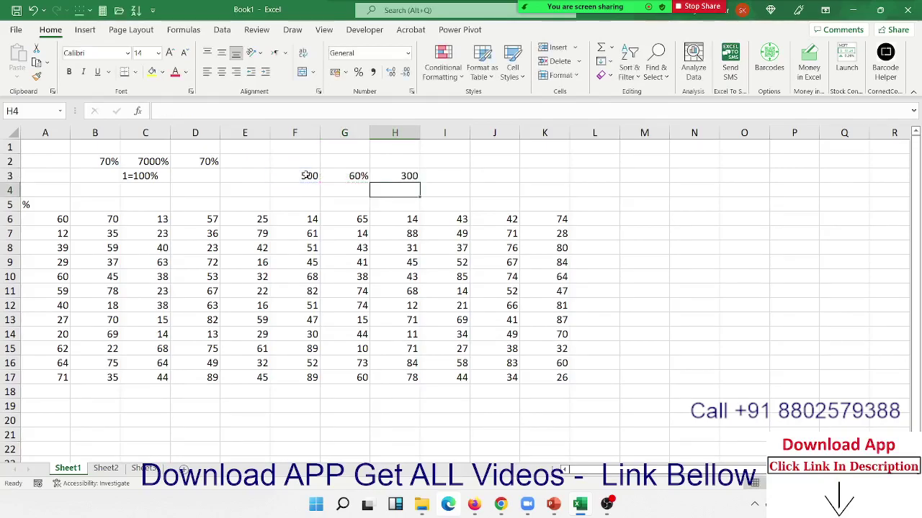
pyautogui.press('Up')
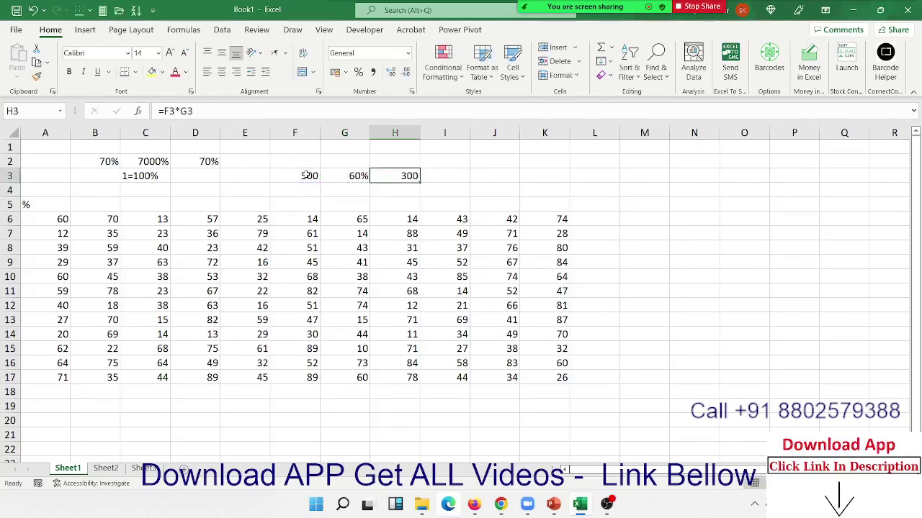
# Enter 60 in G4 and =F3*G4/100 in H4, which also gives 300
pyautogui.press('Left')
pyautogui.press('Down')
pyautogui.write('60')
pyautogui.press('Tab')
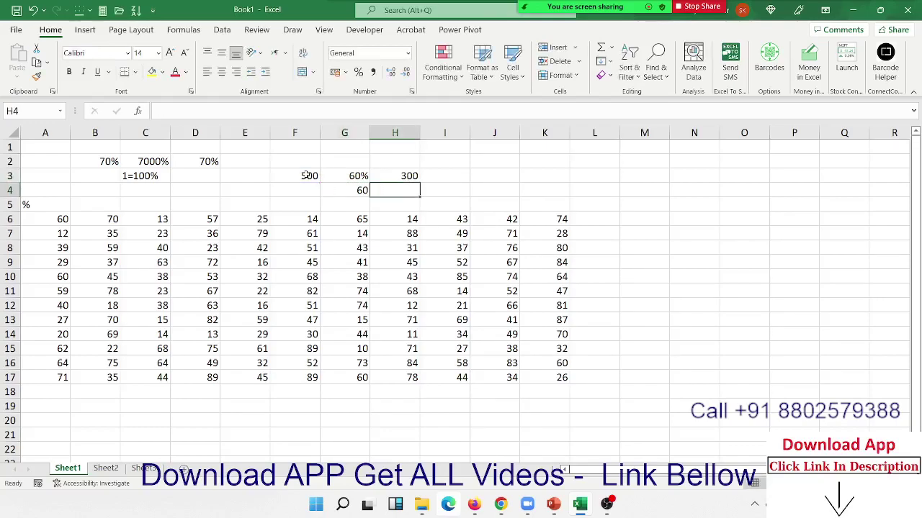
pyautogui.write('=')
pyautogui.press('Left')
pyautogui.press('Left')
pyautogui.press('Up')
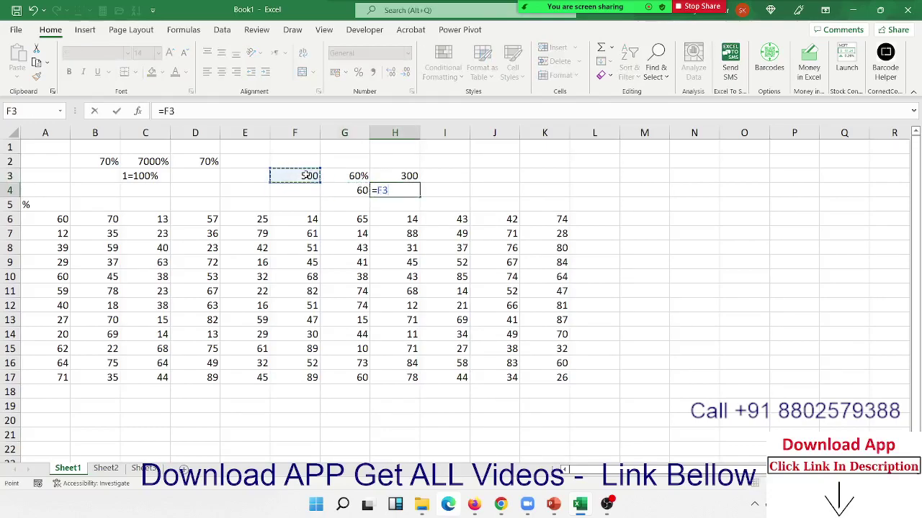
pyautogui.write('*')
pyautogui.press('Left')
pyautogui.press('Return')
pyautogui.press('Up')
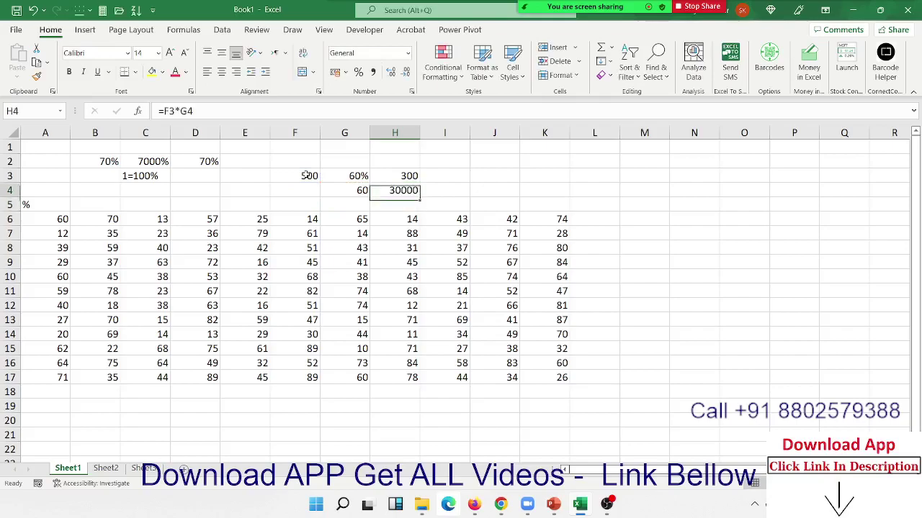
pyautogui.press('F2')
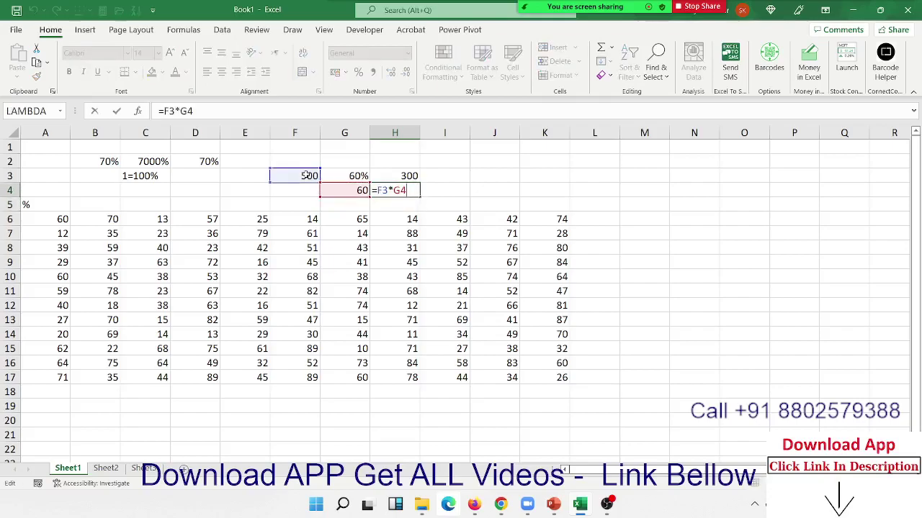
pyautogui.write('/100')
pyautogui.press('Return')
pyautogui.press('Up')
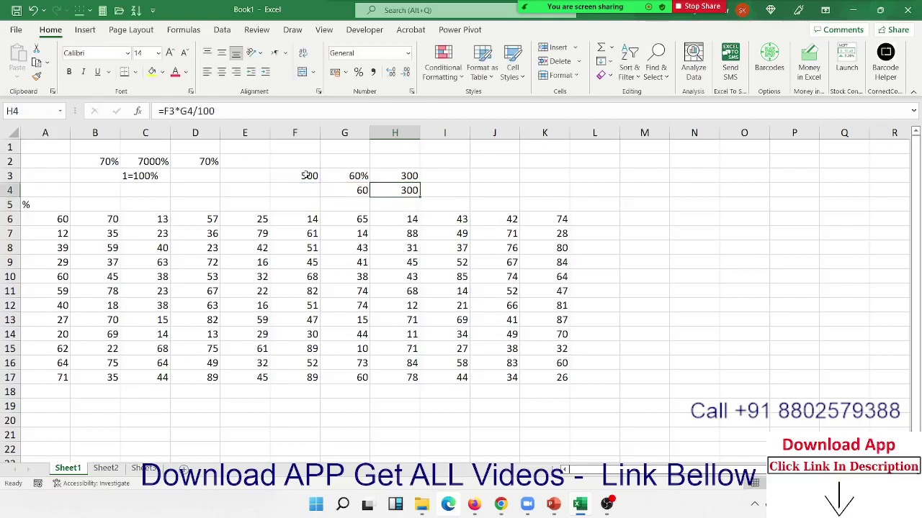
# Go to A6 and start selecting the number table A6:K17
pyautogui.press('Down')
pyautogui.press('Home')
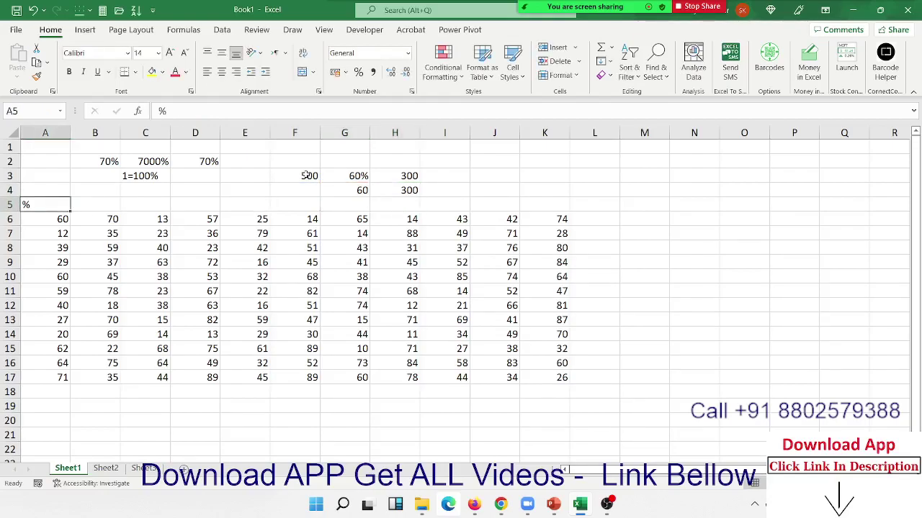
pyautogui.press('Down')
# Enter 100 in cell M6 beside the A6:K17 number table
pyautogui.hotkey('ctrl', 'shift', 'Right')
pyautogui.hotkey('ctrl', 'shift', 'Down')
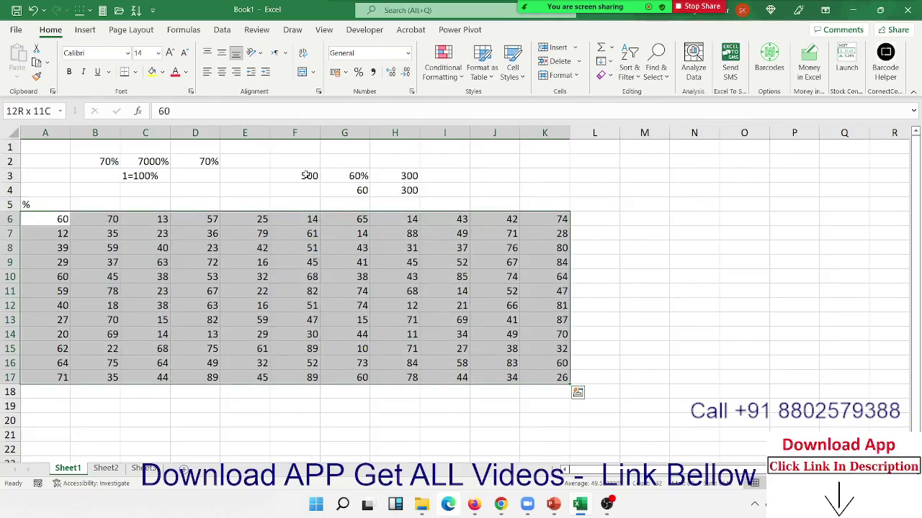
pyautogui.press('Right')
pyautogui.press('Right')
pyautogui.press('Right')
pyautogui.press('Right')
pyautogui.press('Right')
pyautogui.press('Right')
pyautogui.press('Right')
pyautogui.press('Right')
pyautogui.press('Right')
pyautogui.press('Right')
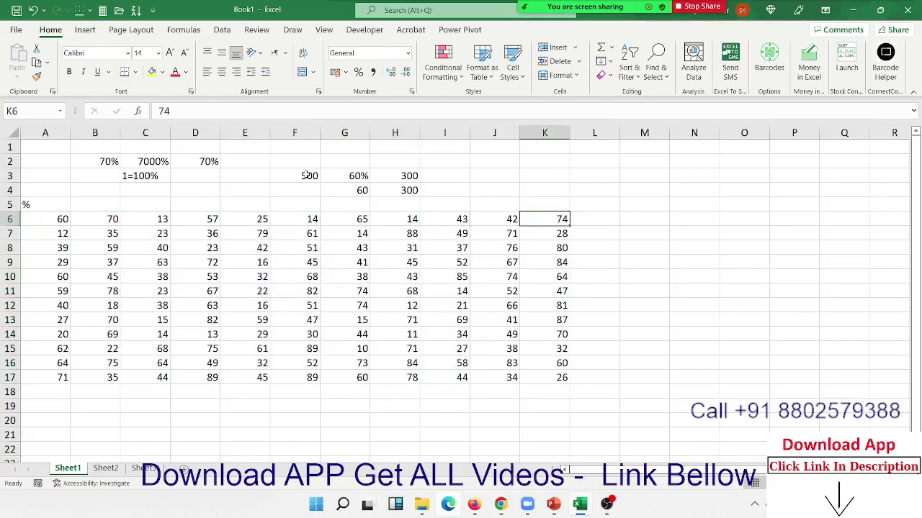
pyautogui.press('Right')
pyautogui.press('Right')
pyautogui.write('100')
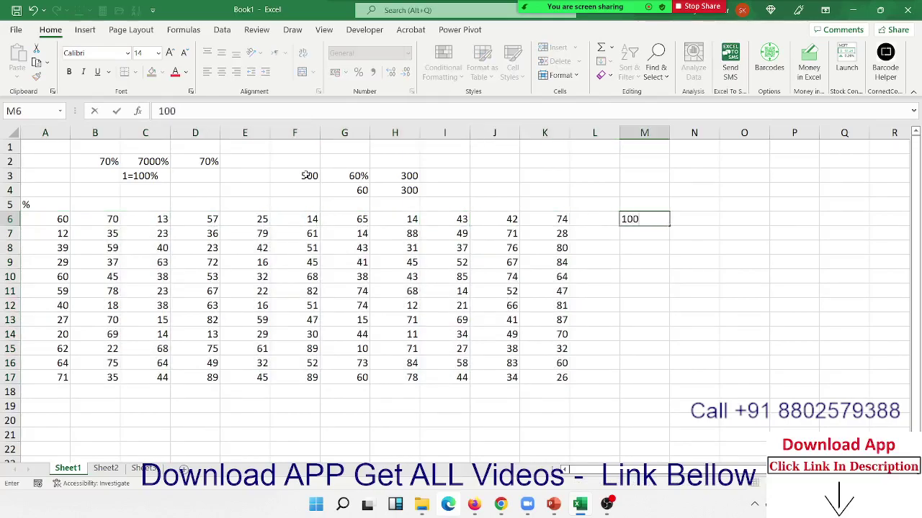
pyautogui.press('Return')
pyautogui.press('Up')
# Change A6's 60 to 60%, then undo that entry
pyautogui.press('Left')
pyautogui.press('Left')
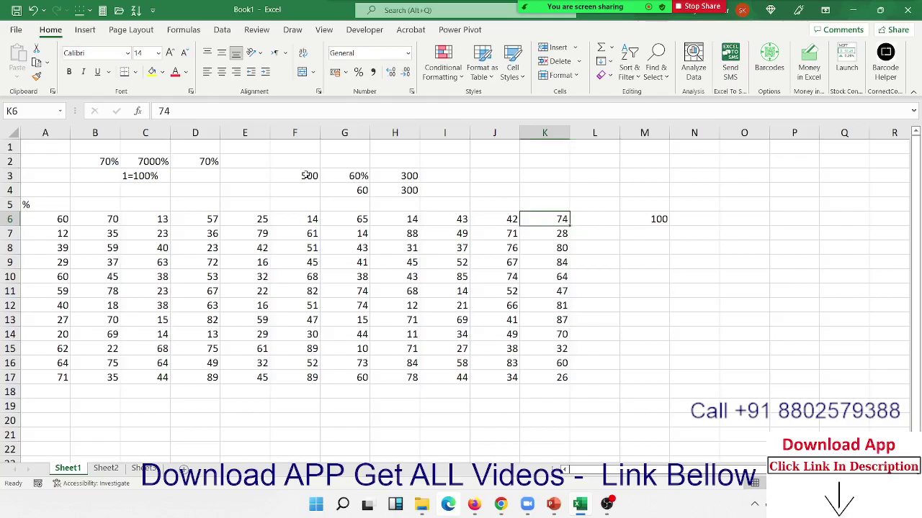
pyautogui.hotkey('ctrl', 'Left')
pyautogui.press('F2')
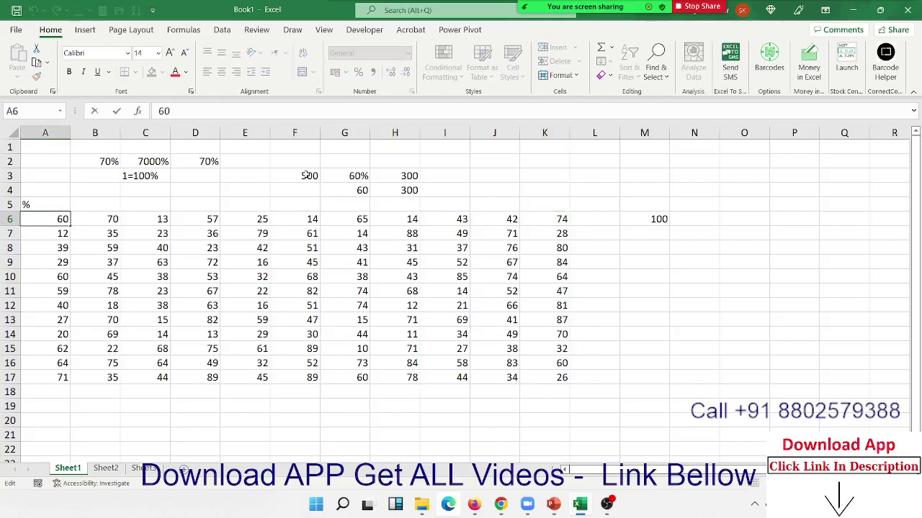
pyautogui.write('%')
pyautogui.press('Return')
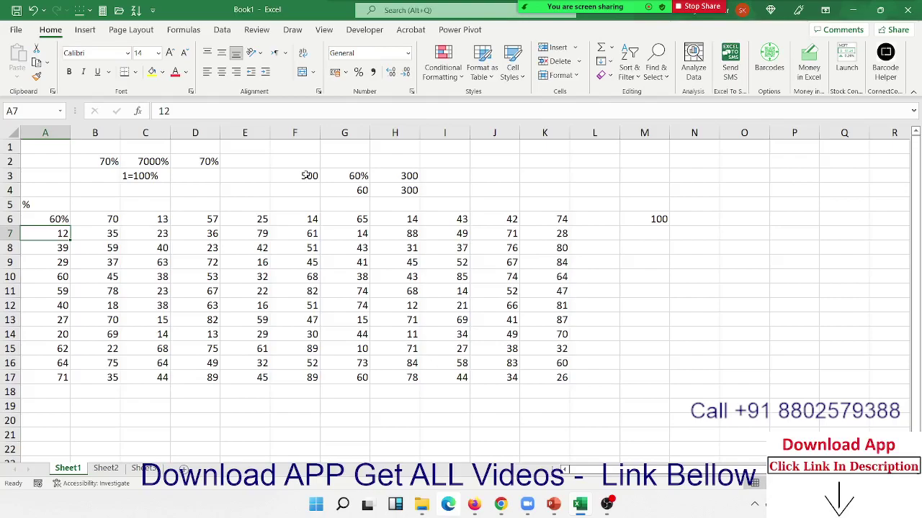
pyautogui.hotkey('ctrl', 'z')
# Enter 0.60 in A6 and apply Percent Style, then undo both back to 60
pyautogui.write('0.60')
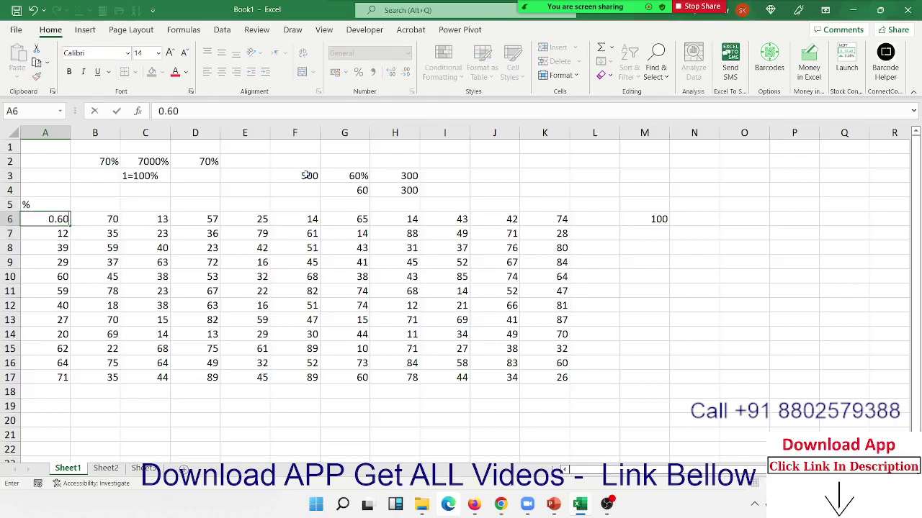
pyautogui.press('Return')
pyautogui.press('Up')
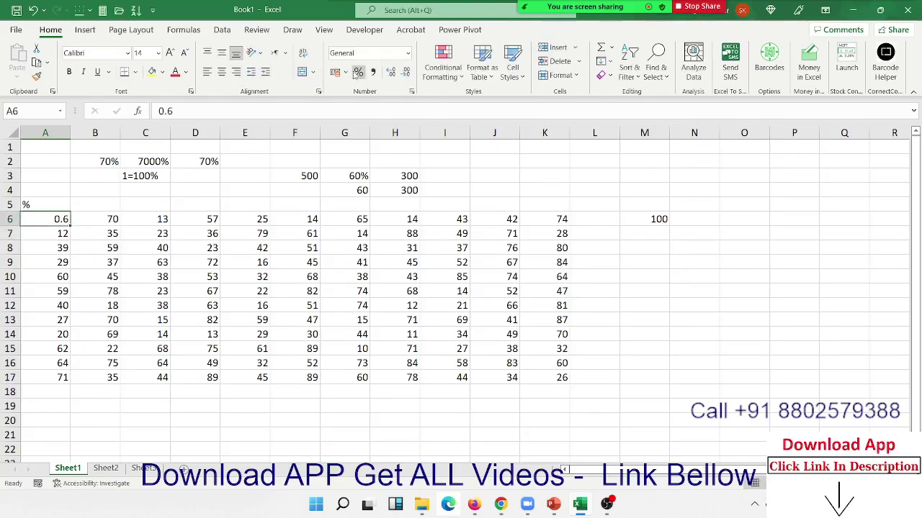
pyautogui.click(358, 72)
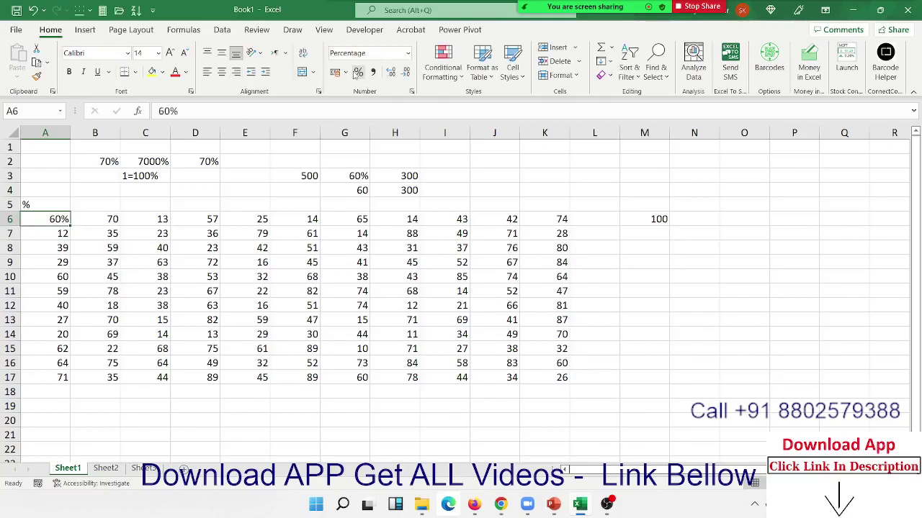
pyautogui.hotkey('ctrl', 'z')
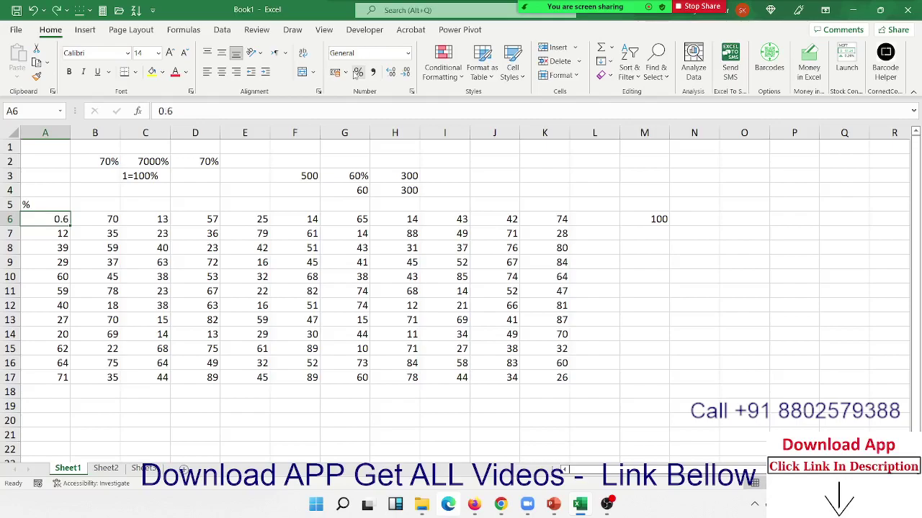
pyautogui.hotkey('ctrl', 'z')
pyautogui.click(651, 221)
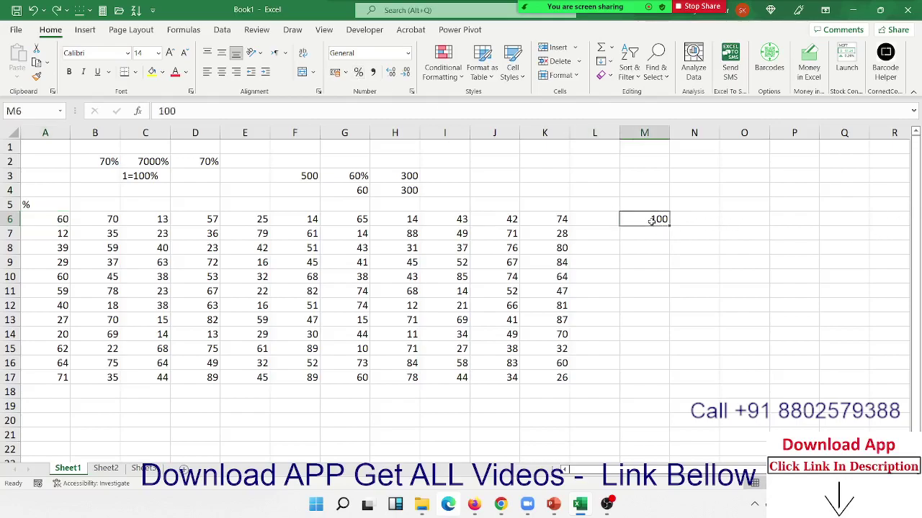
pyautogui.click(61, 221)
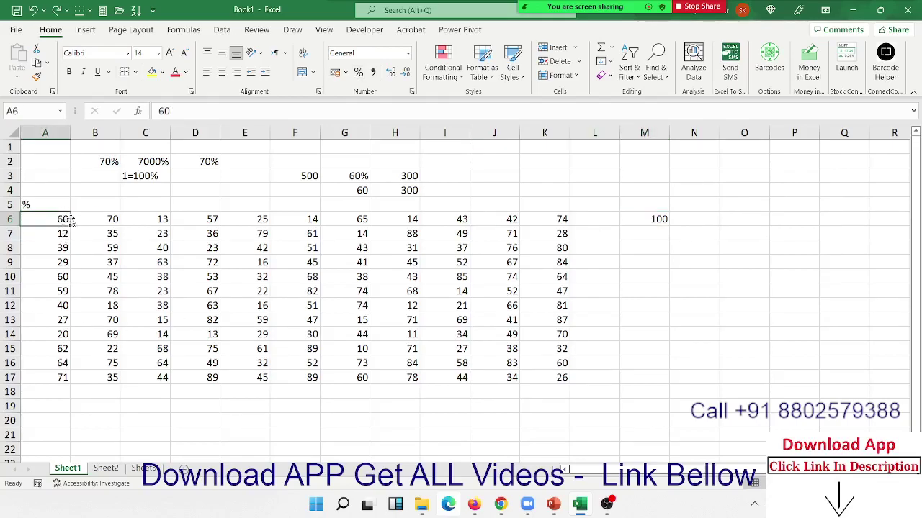
pyautogui.moveTo(90, 159); pyautogui.dragTo(200, 177)
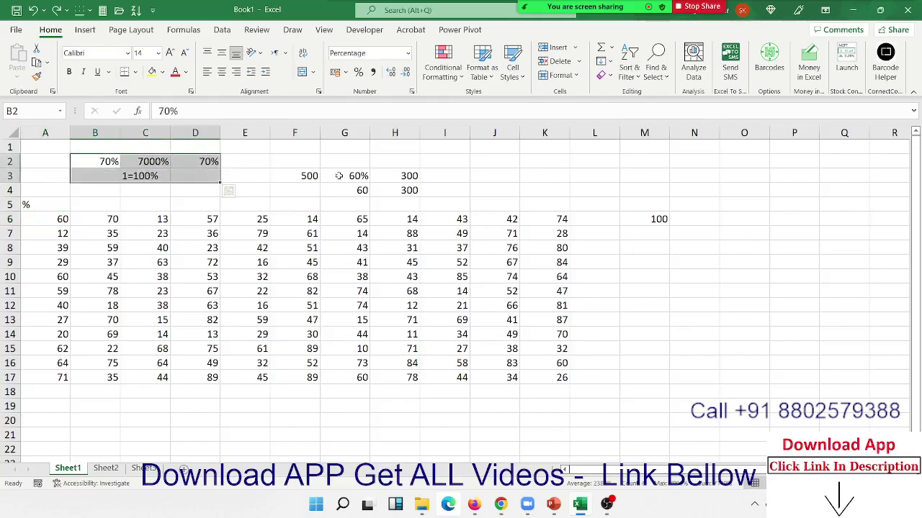
pyautogui.click(144, 176)
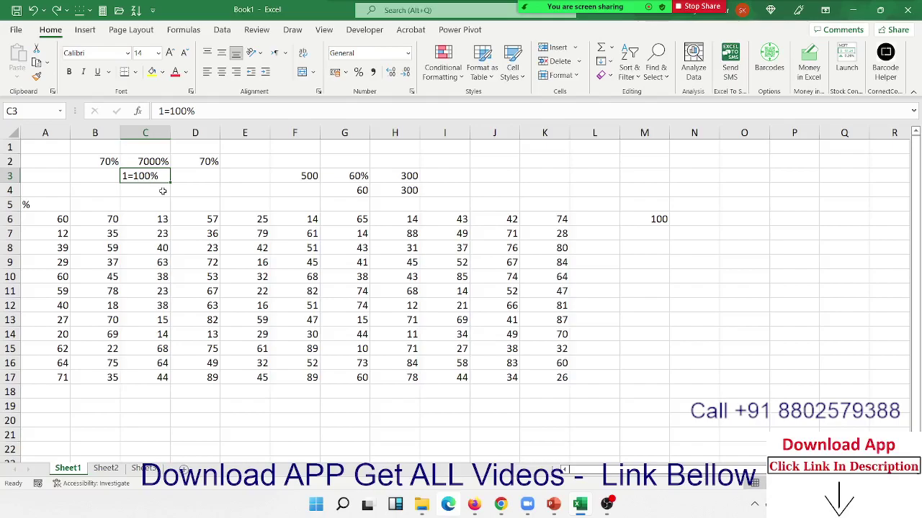
pyautogui.click(52, 219)
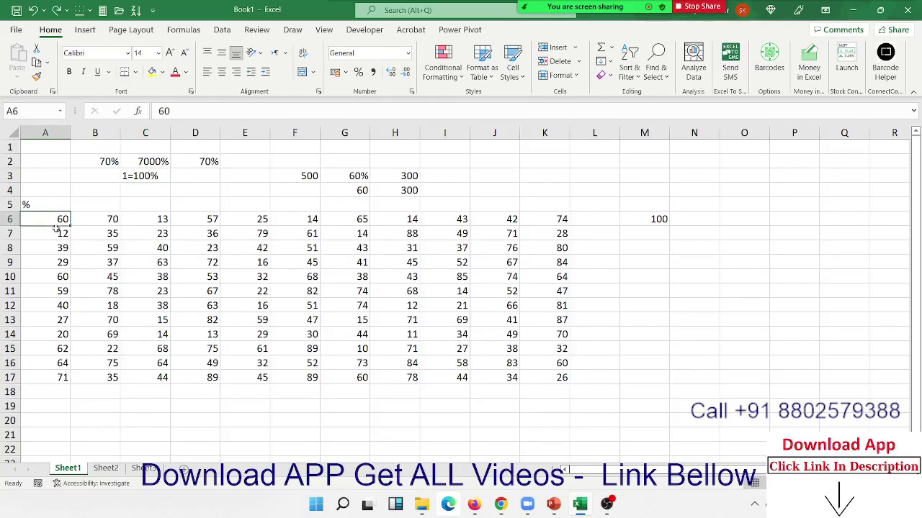
pyautogui.click(136, 173)
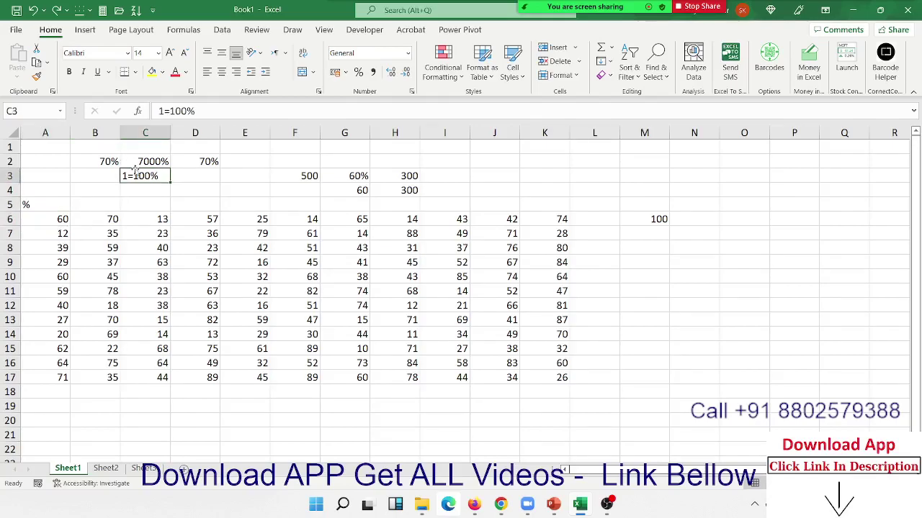
pyautogui.click(136, 165)
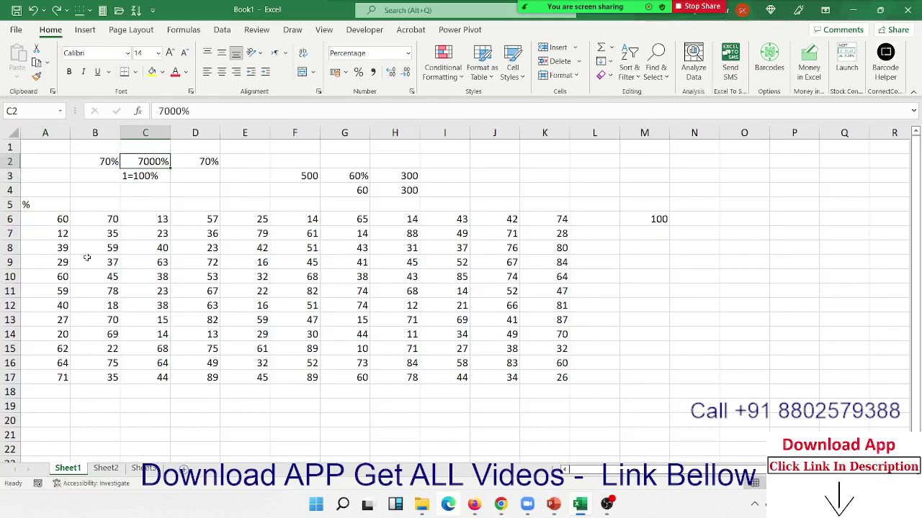
pyautogui.click(203, 165)
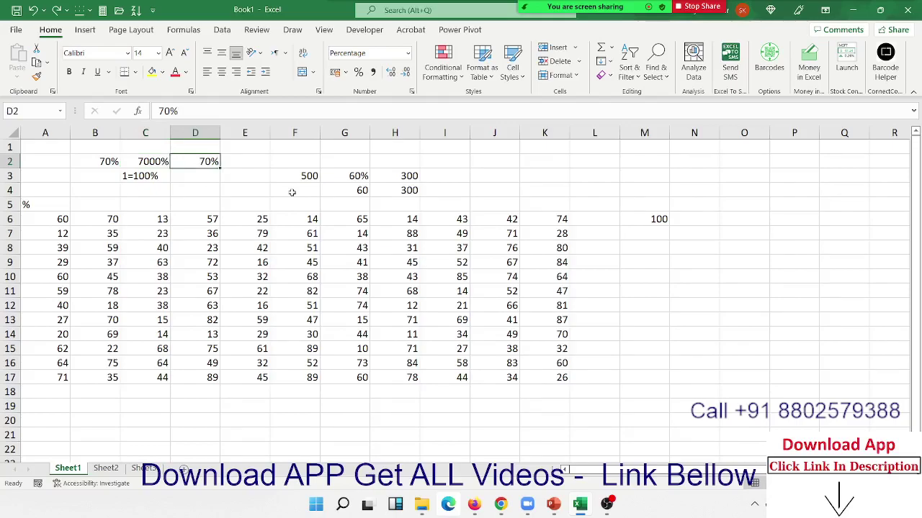
pyautogui.write('0.7')
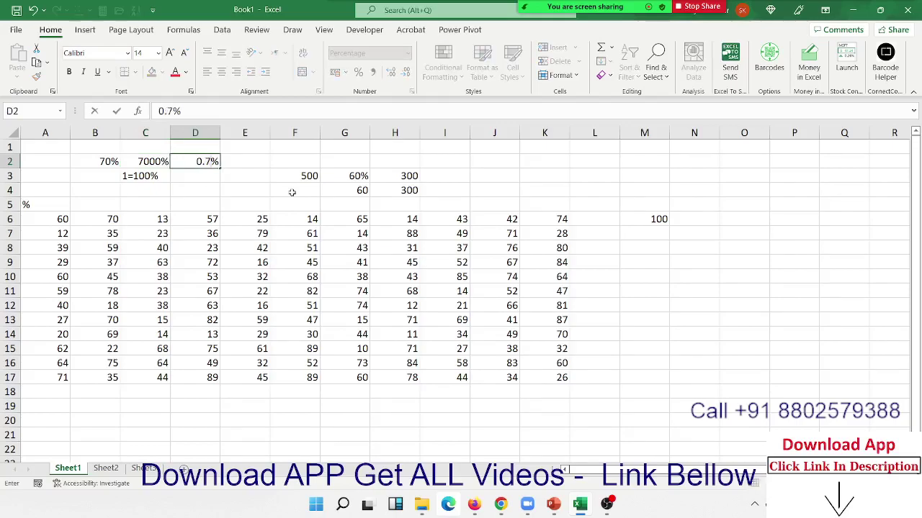
pyautogui.write('0')
pyautogui.press('Escape')
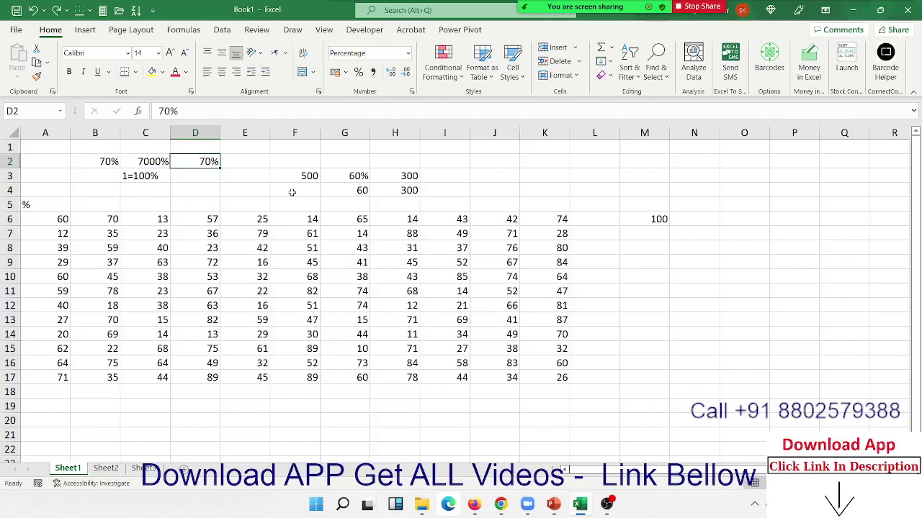
pyautogui.press('Down')
pyautogui.press('Down')
pyautogui.press('Down')
pyautogui.press('Down')
pyautogui.press('Left')
pyautogui.press('Left')
pyautogui.press('Left')
pyautogui.write('0')
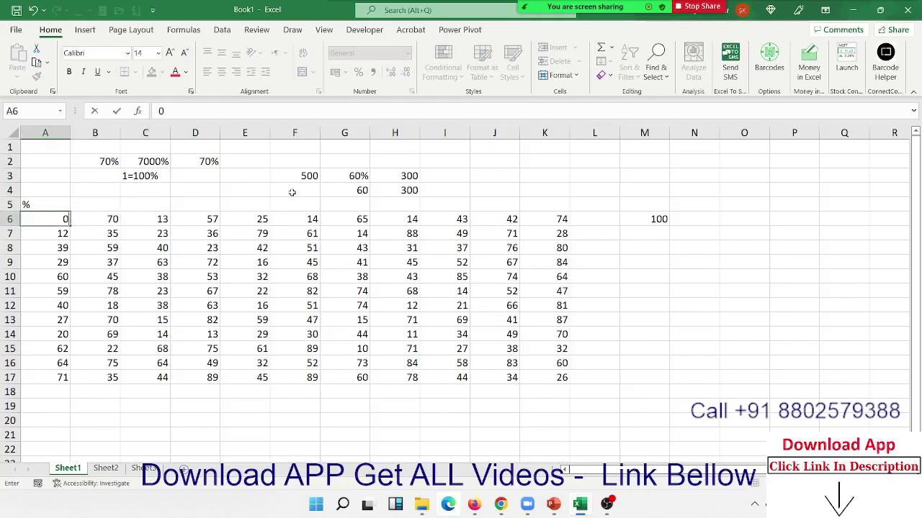
pyautogui.write('.60')
pyautogui.press('Return')
pyautogui.press('Up')
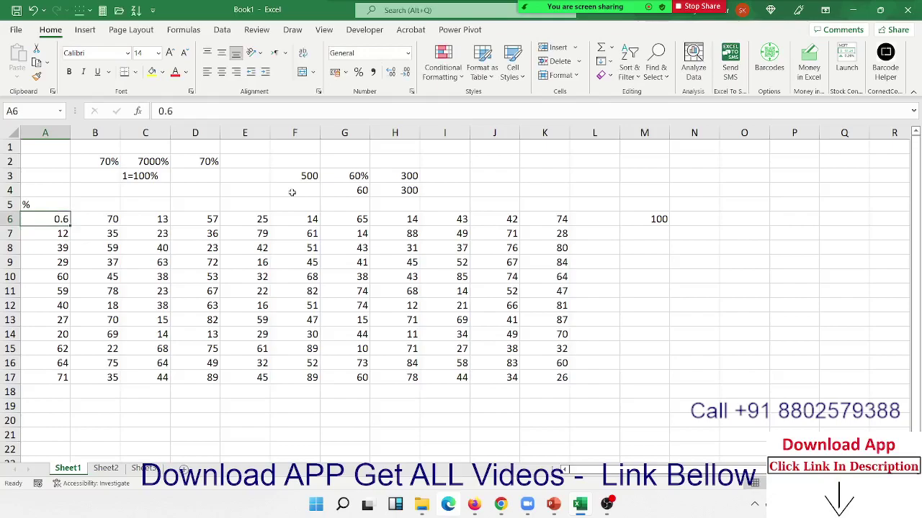
pyautogui.click(359, 72)
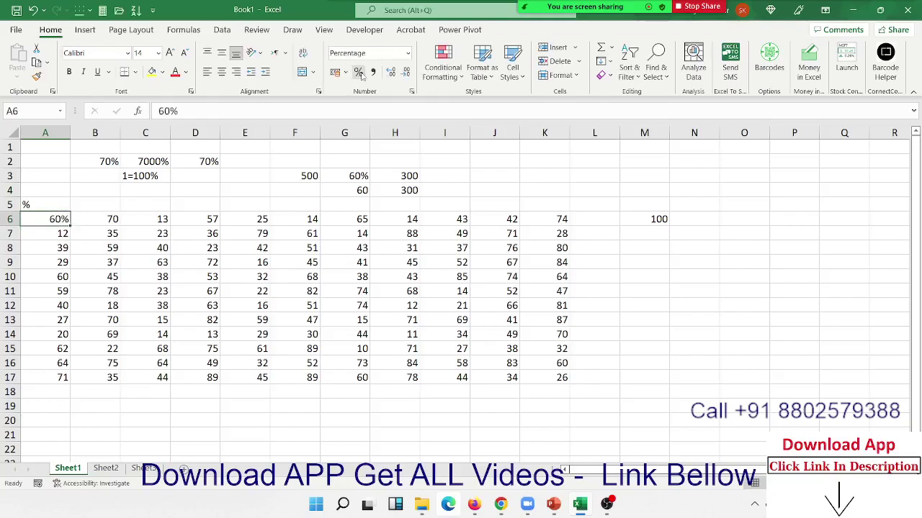
pyautogui.hotkey('ctrl', 'z')
pyautogui.hotkey('ctrl', 'z')
pyautogui.click(362, 75)
pyautogui.hotkey('ctrl', 'z')
pyautogui.doubleClick(416, 176)
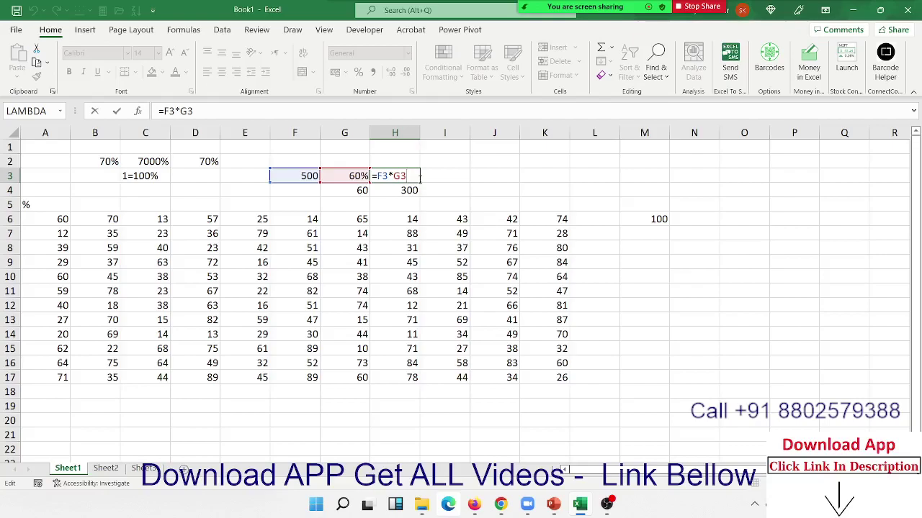
pyautogui.hotkey('ctrl', 'Return')
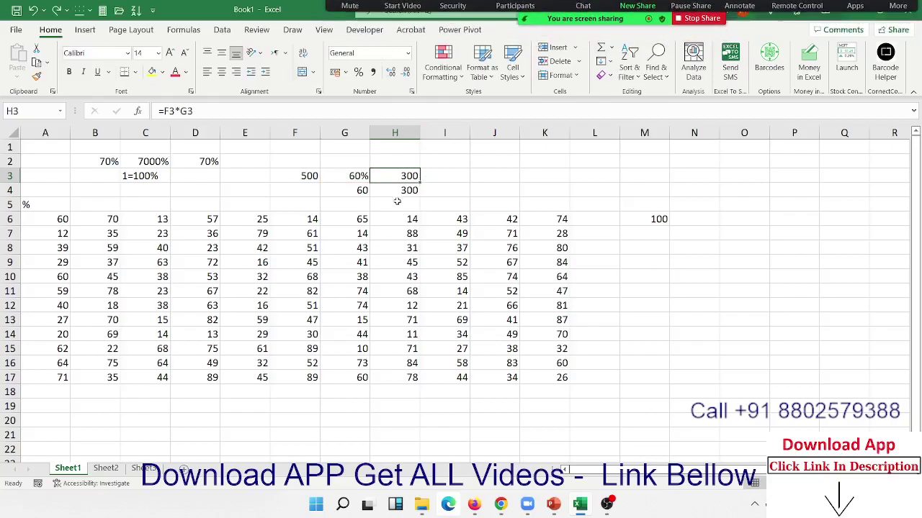
pyautogui.doubleClick(397, 179)
pyautogui.press('Escape')
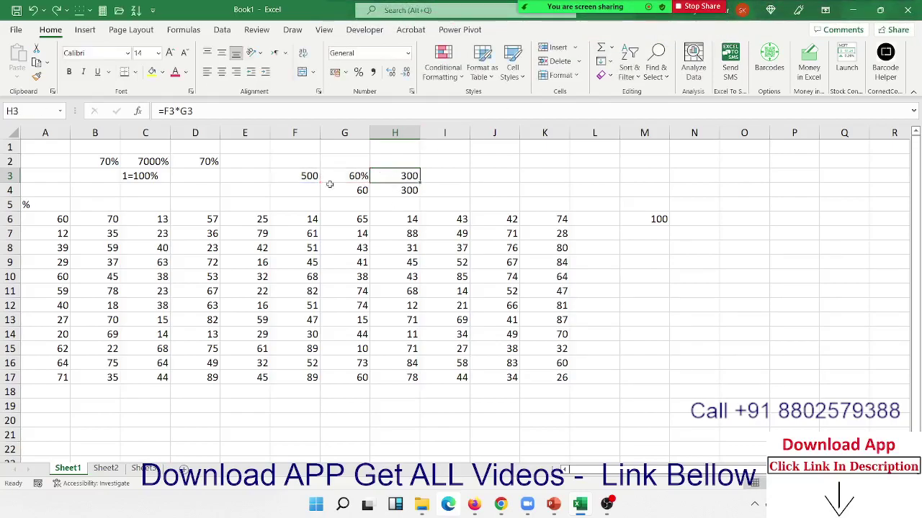
pyautogui.click(189, 162)
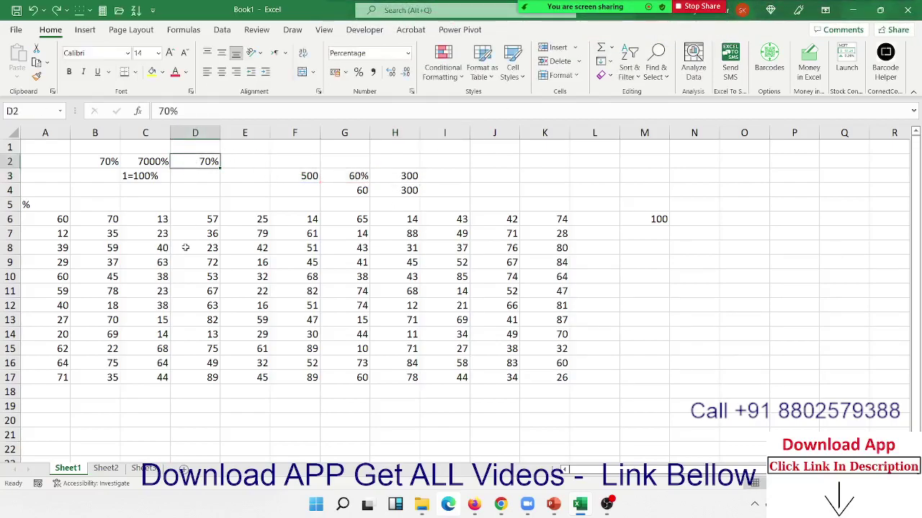
# Paste Special Divide A6:K17 by M6's copied 100 and format the results as percentages
pyautogui.click(661, 218)
pyautogui.hotkey('ctrl', 'c')
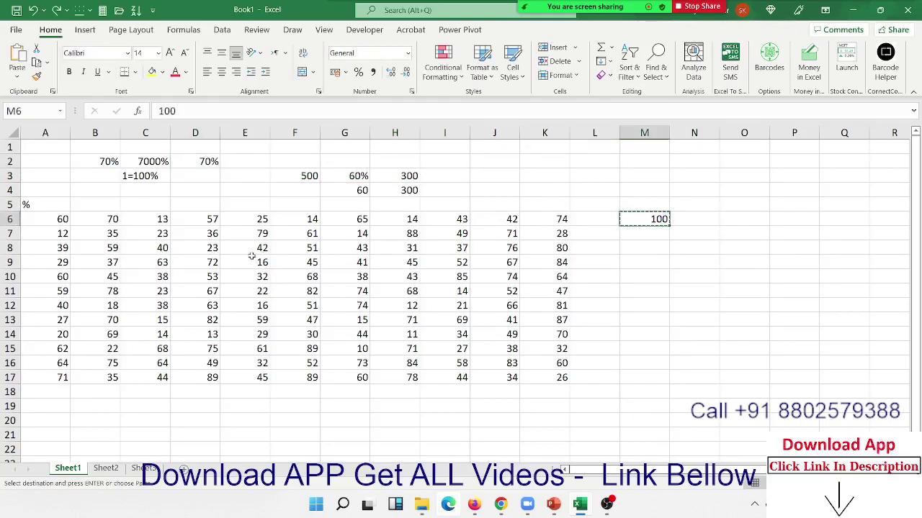
pyautogui.moveTo(58, 219); pyautogui.dragTo(565, 380)
pyautogui.rightClick(482, 332)
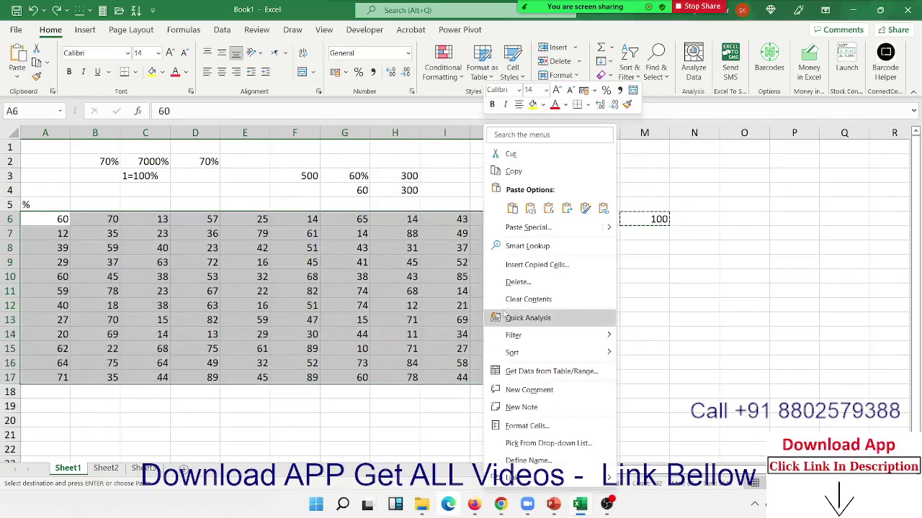
pyautogui.click(514, 226)
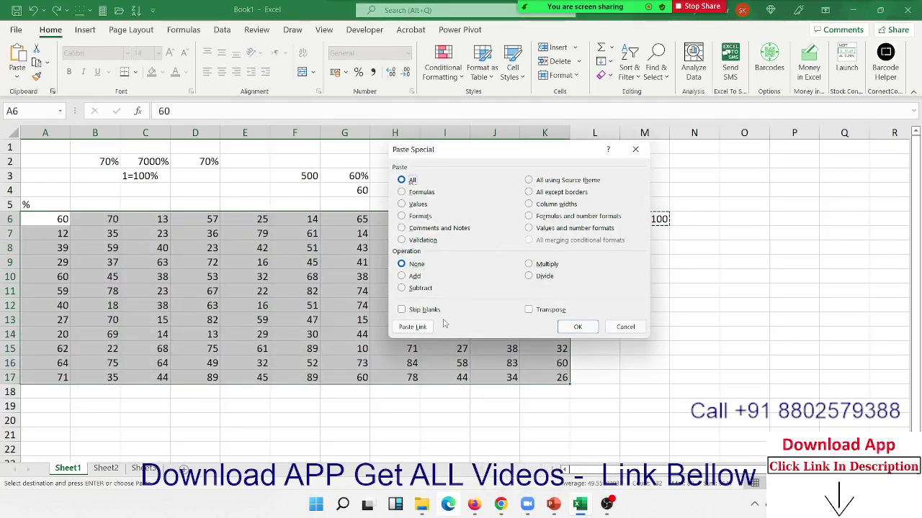
pyautogui.click(529, 277)
pyautogui.moveTo(531, 157); pyautogui.dragTo(744, 260)
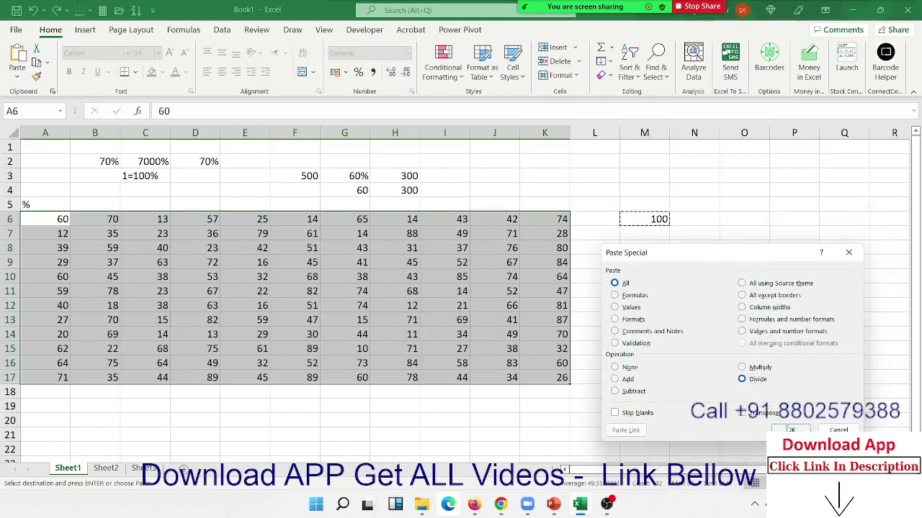
pyautogui.click(790, 429)
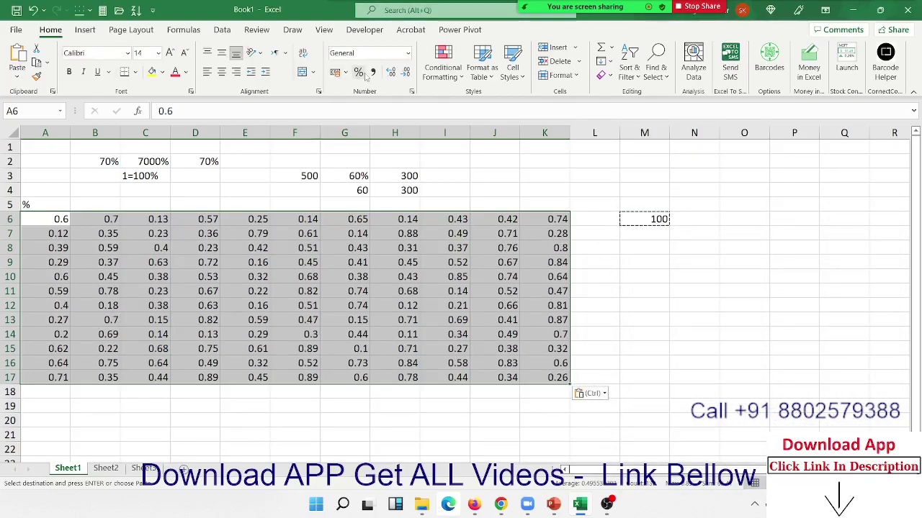
pyautogui.click(358, 72)
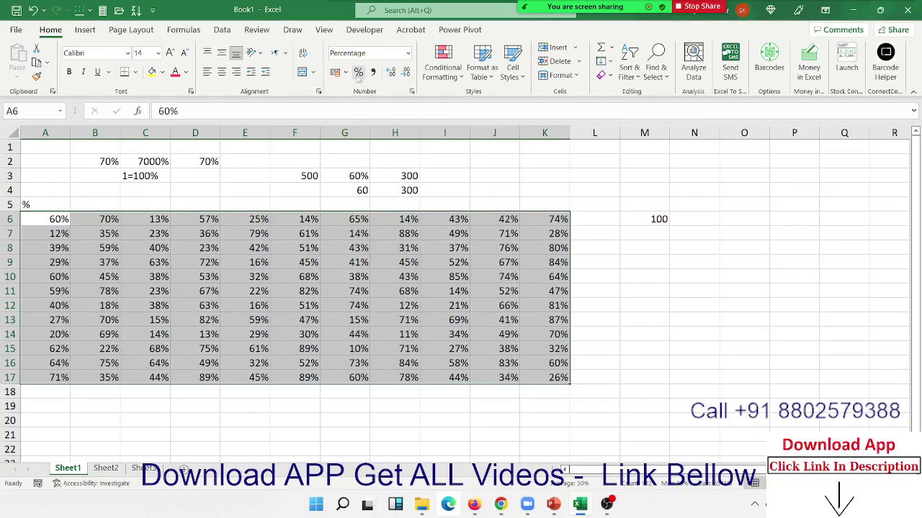
pyautogui.click(105, 468)
# Add a Name header in A1 and a sample name in A2, filled down to A10
pyautogui.write('Name')
pyautogui.press('Return')
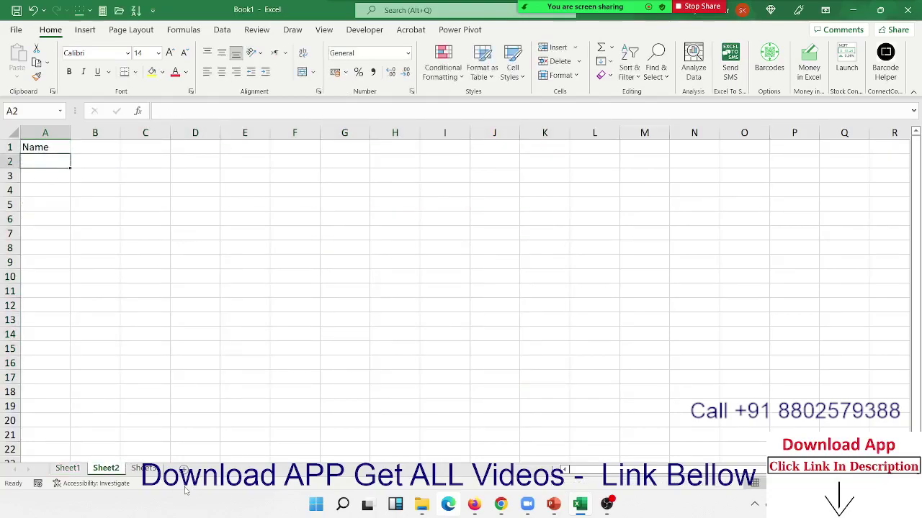
pyautogui.write('Puja')
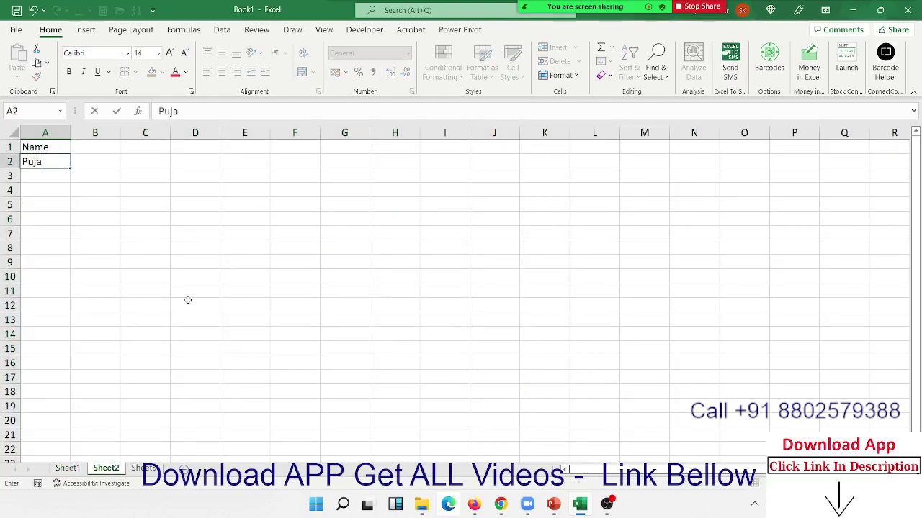
pyautogui.click(188, 300)
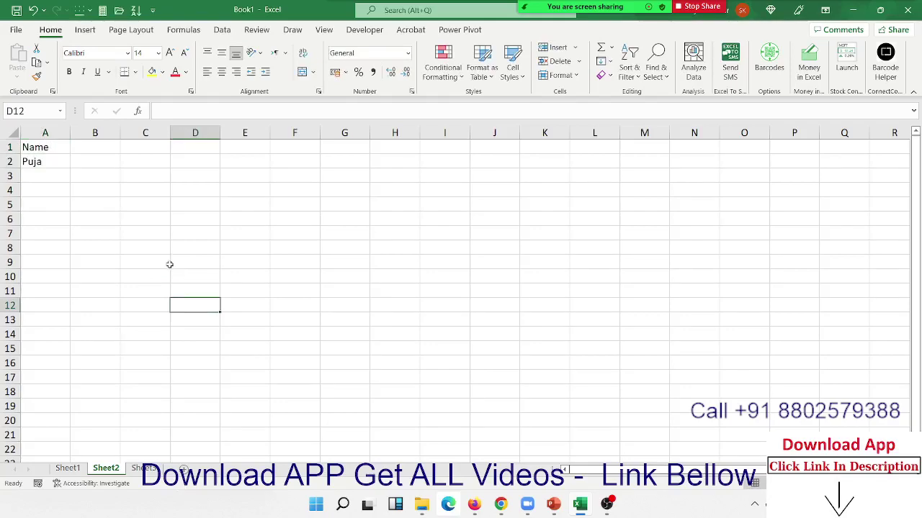
pyautogui.click(59, 148)
pyautogui.click(57, 165)
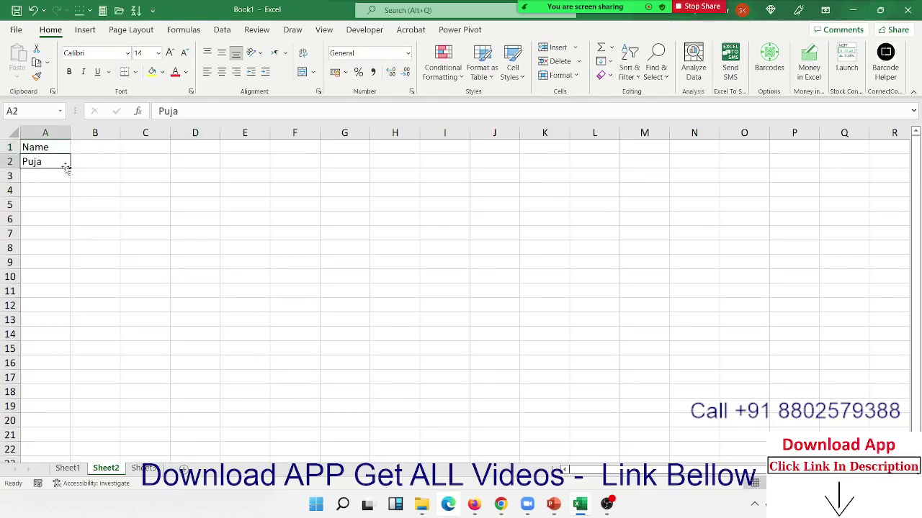
pyautogui.moveTo(70, 169); pyautogui.dragTo(72, 283)
# Enter the P-1 header in B1 and fill headers P-2 to P-4 across to E1
pyautogui.click(102, 147)
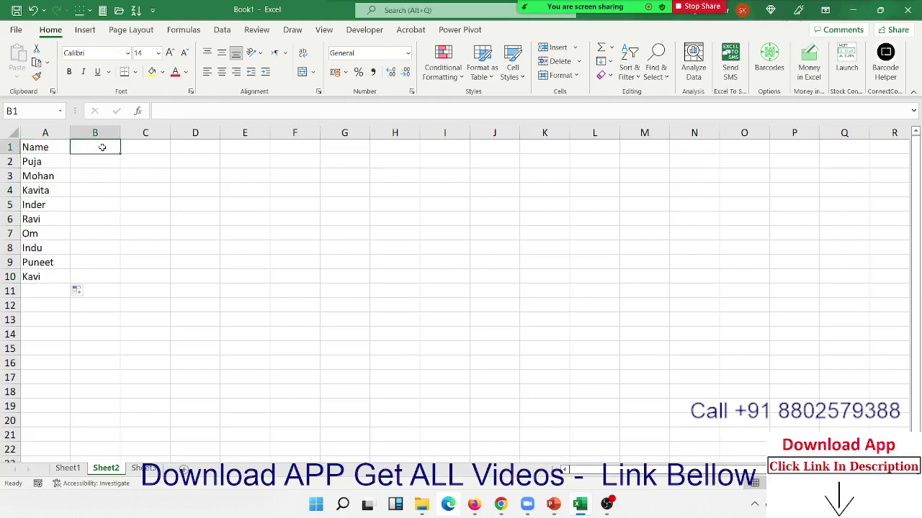
pyautogui.write('P-1')
pyautogui.press('Return')
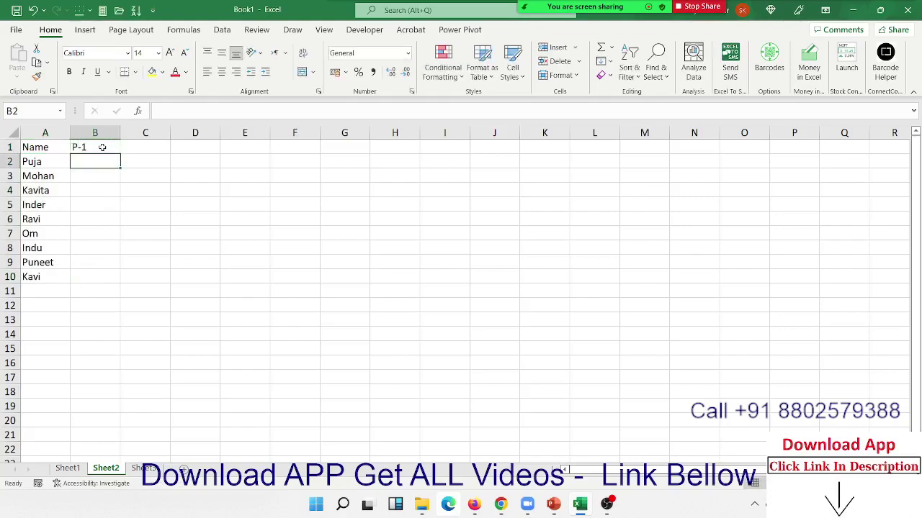
pyautogui.click(104, 148)
pyautogui.click(122, 155)
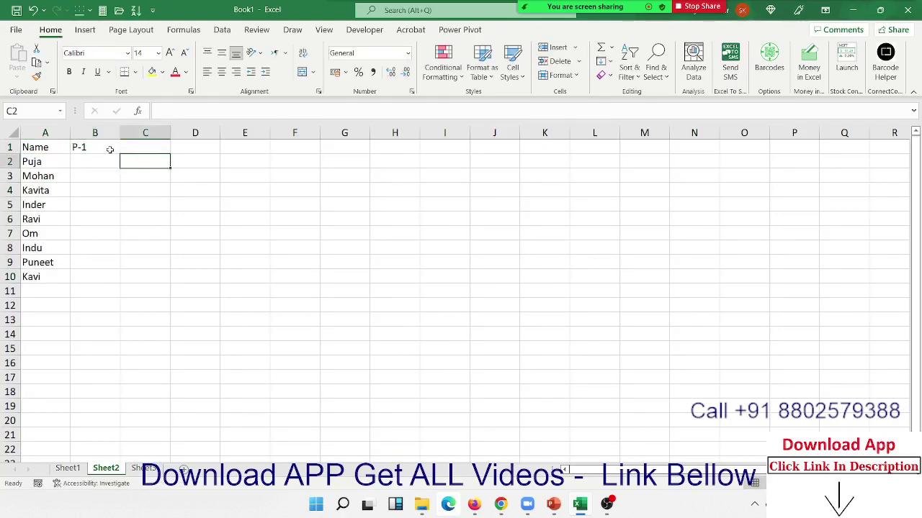
pyautogui.click(108, 149)
pyautogui.moveTo(120, 154); pyautogui.dragTo(260, 170)
# Enter =RANDBETWEEN(10,90) in B2 and fill it through B2:E10
pyautogui.click(92, 160)
pyautogui.write('=r')
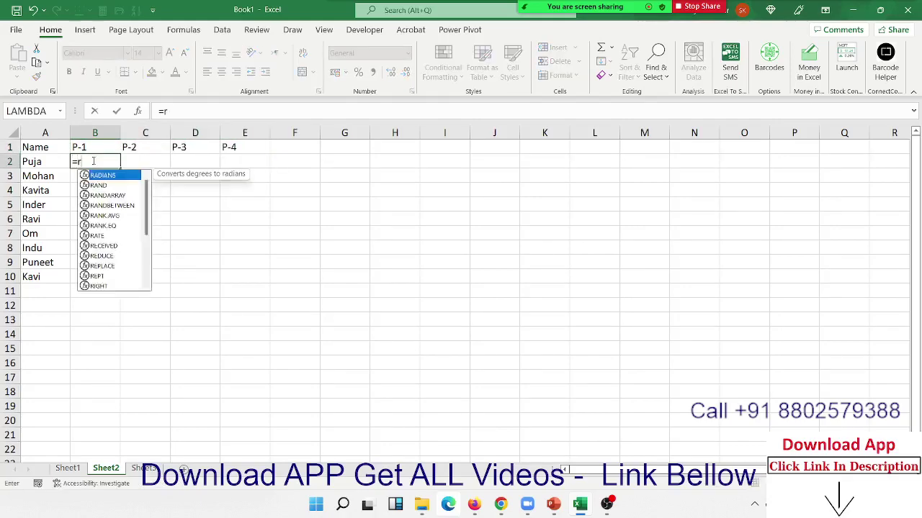
pyautogui.write('a')
pyautogui.press('Down')
pyautogui.press('Down')
pyautogui.press('Down')
pyautogui.press('Tab')
pyautogui.write('10')
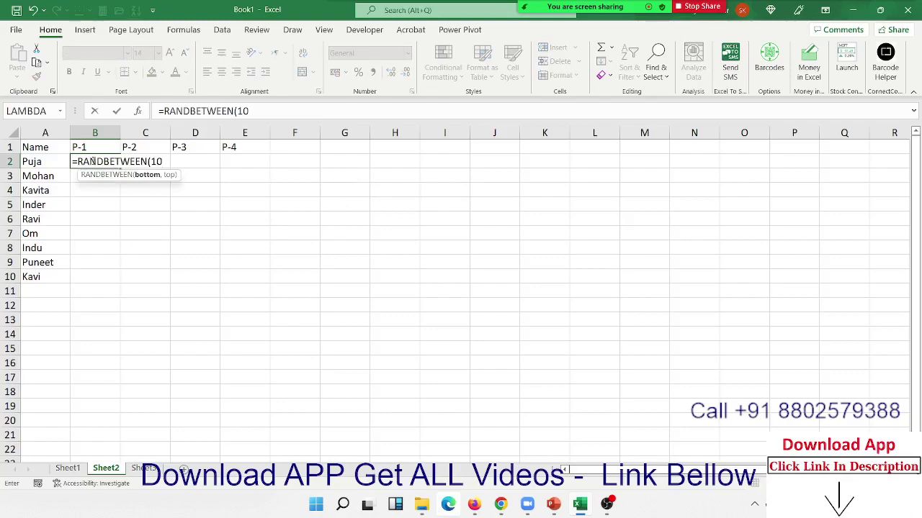
pyautogui.write(',90)')
pyautogui.press('Return')
pyautogui.click(93, 160)
pyautogui.hotkey('shift', 'Right')
pyautogui.hotkey('shift', 'Right')
pyautogui.hotkey('shift', 'Right')
pyautogui.hotkey('shift', 'Down')
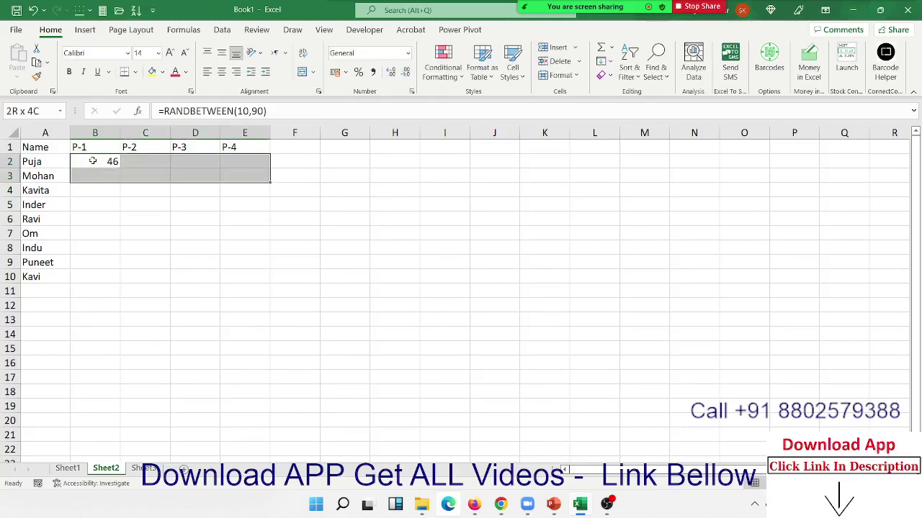
pyautogui.hotkey('shift', 'Down')
pyautogui.hotkey('shift', 'Down')
pyautogui.hotkey('shift', 'Down')
pyautogui.hotkey('shift', 'Down')
pyautogui.hotkey('shift', 'Down')
pyautogui.hotkey('shift', 'Down')
pyautogui.hotkey('shift', 'Down')
pyautogui.press('F2')
pyautogui.hotkey('ctrl', 'Return')
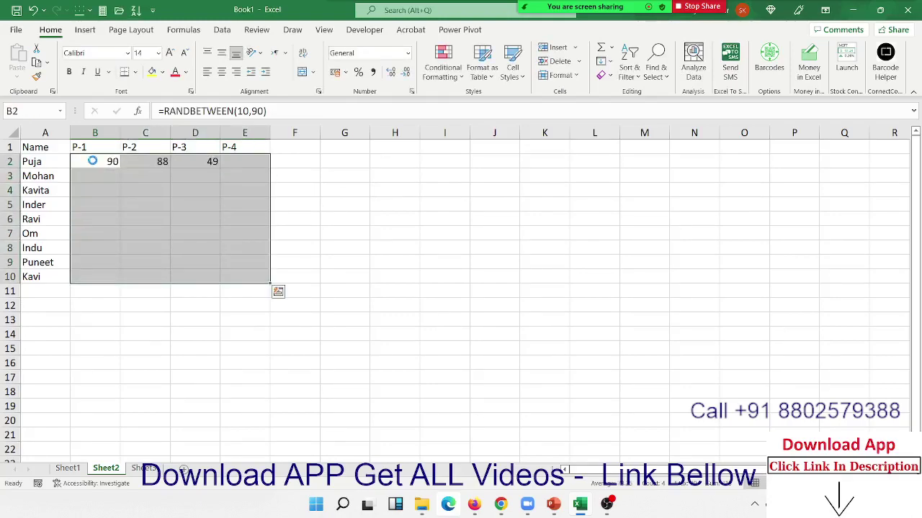
# Copy B2:E10 and paste it back as values, checking the cells hold fixed numbers
pyautogui.hotkey('ctrl', 'c')
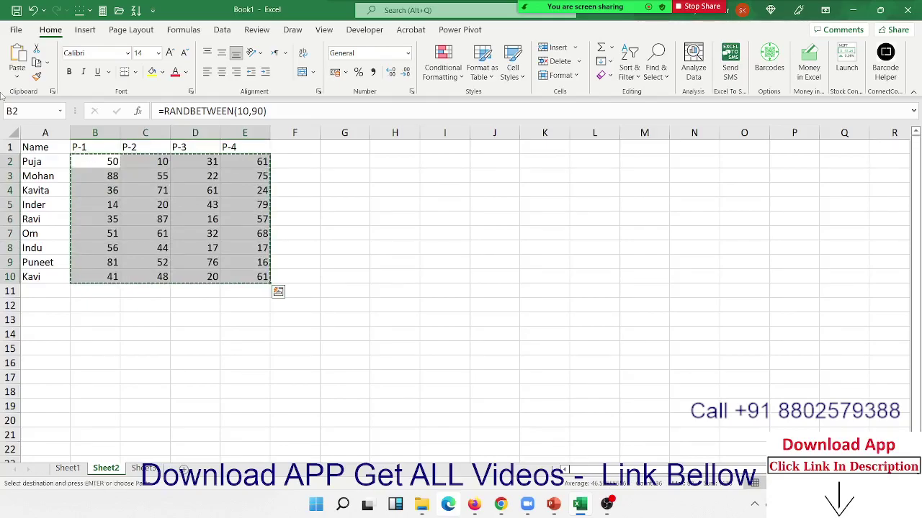
pyautogui.click(17, 78)
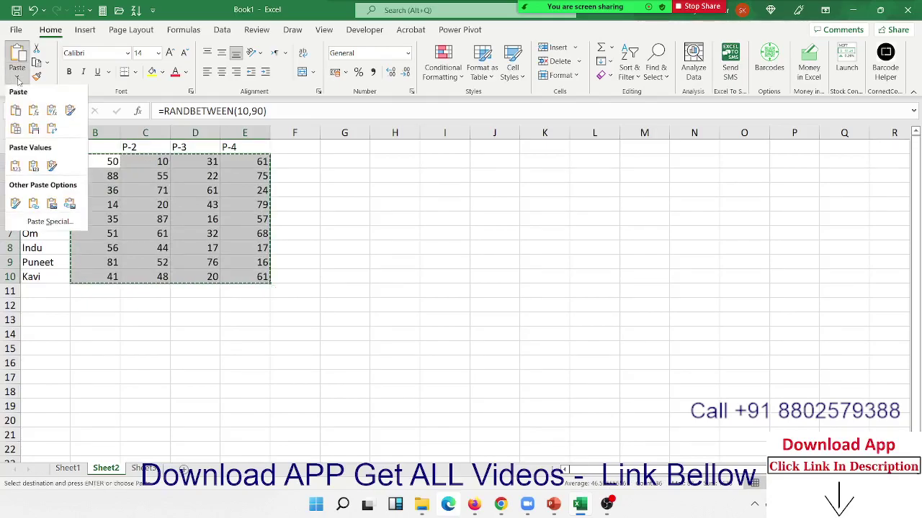
pyautogui.click(15, 165)
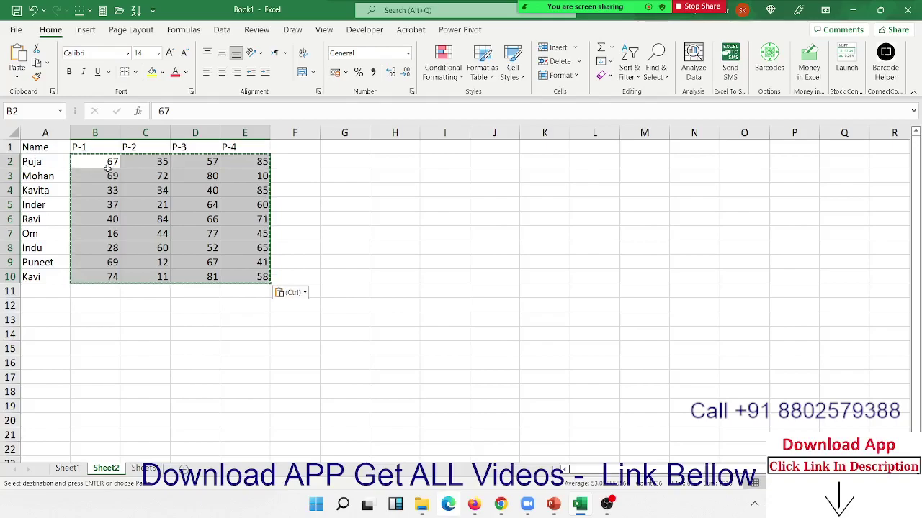
pyautogui.click(108, 173)
pyautogui.click(36, 158)
pyautogui.click(108, 164)
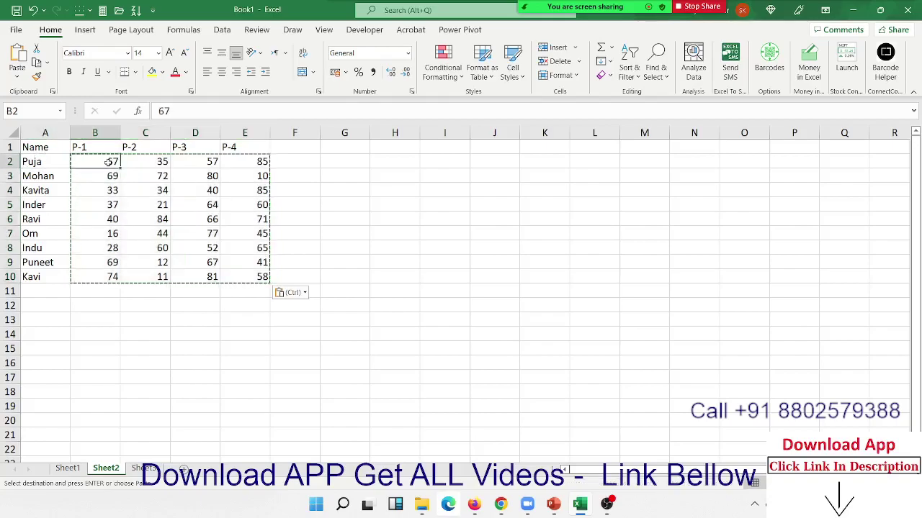
pyautogui.click(127, 162)
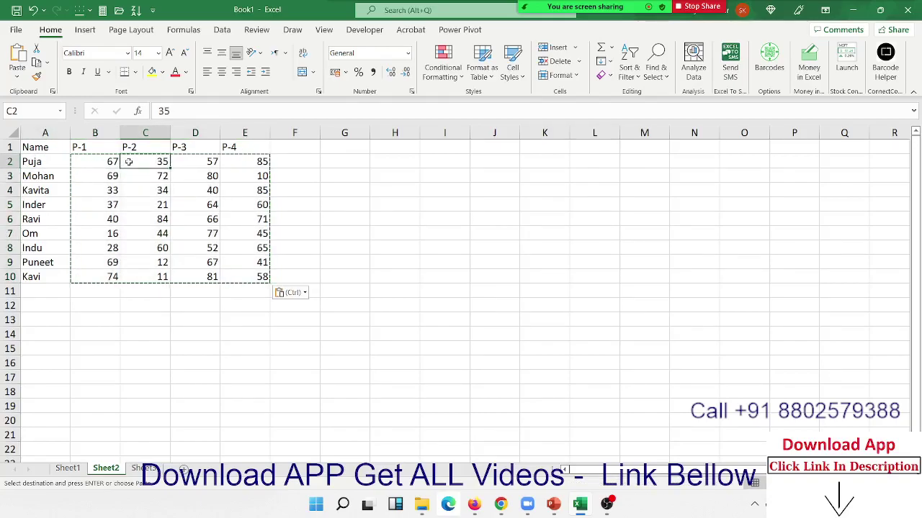
pyautogui.click(185, 164)
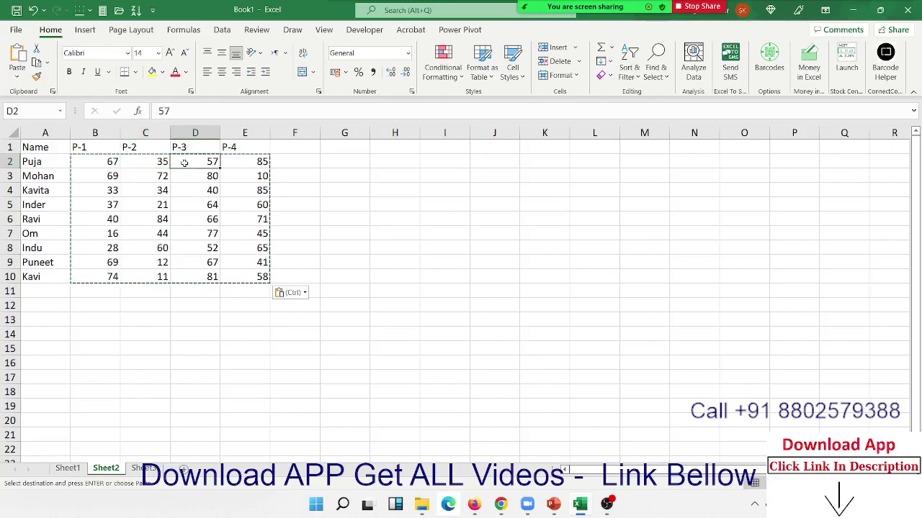
pyautogui.click(224, 166)
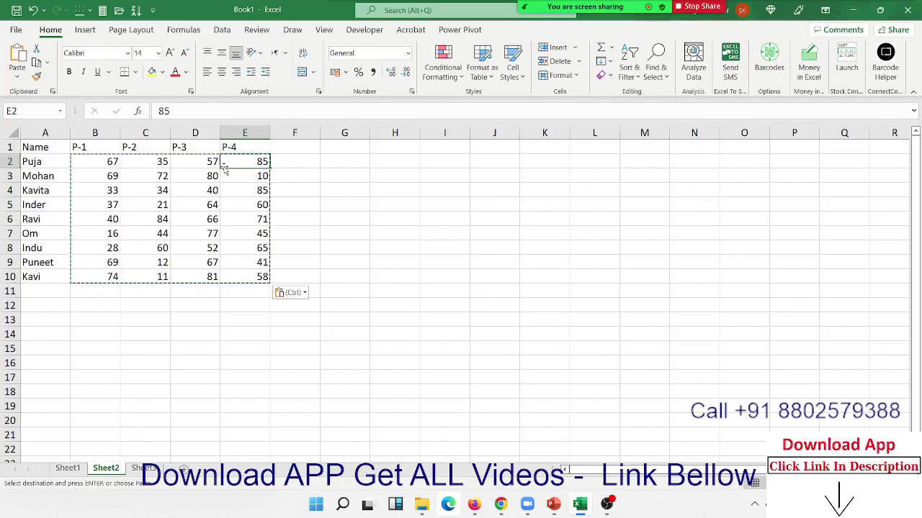
pyautogui.click(183, 190)
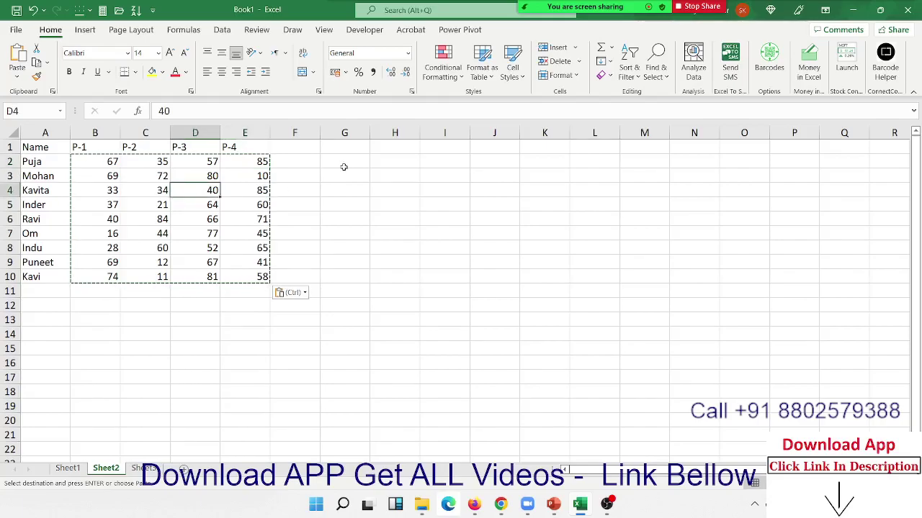
pyautogui.click(387, 182)
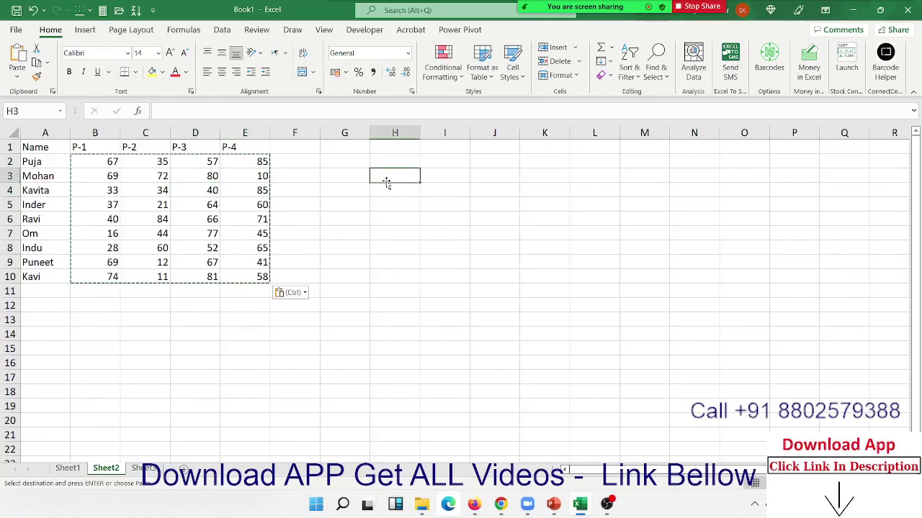
# Put a Target label in H3 with 70 in I3, and copy the 70
pyautogui.write('Tar')
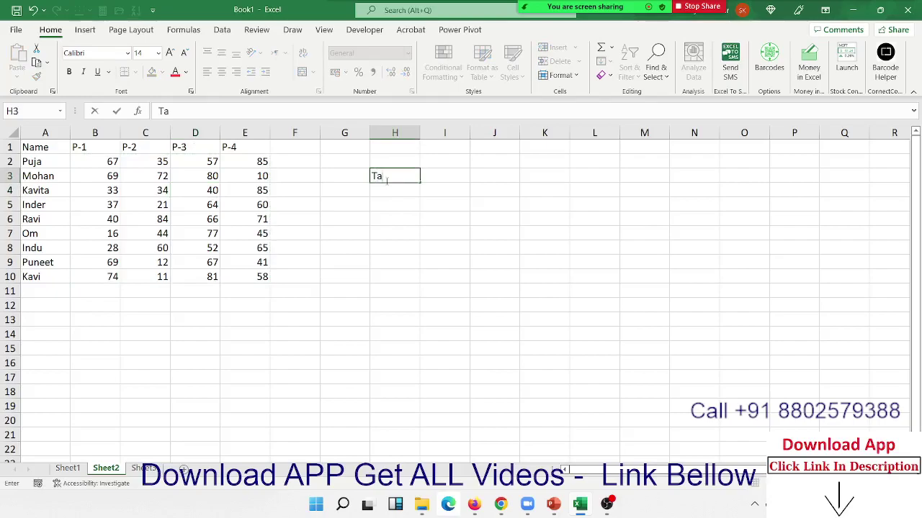
pyautogui.write('get')
pyautogui.press('Return')
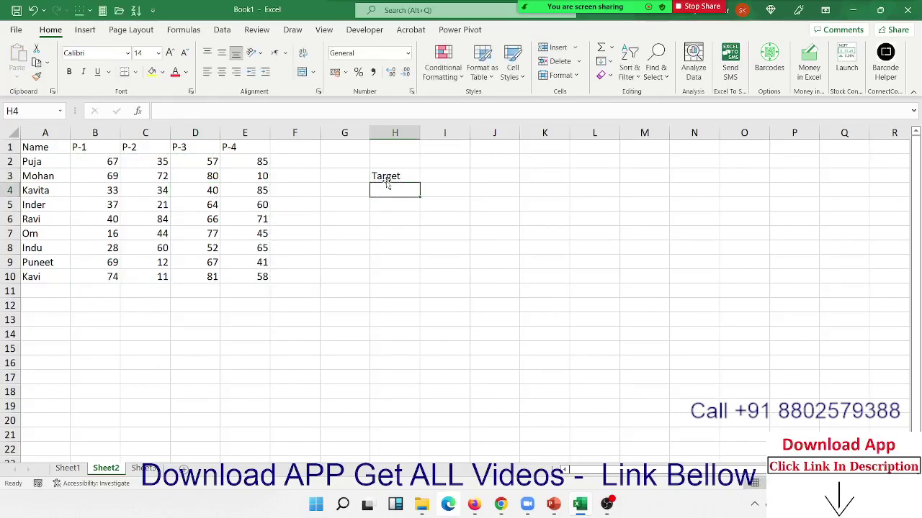
pyautogui.press('Up')
pyautogui.press('Right')
pyautogui.write('70')
pyautogui.press('Return')
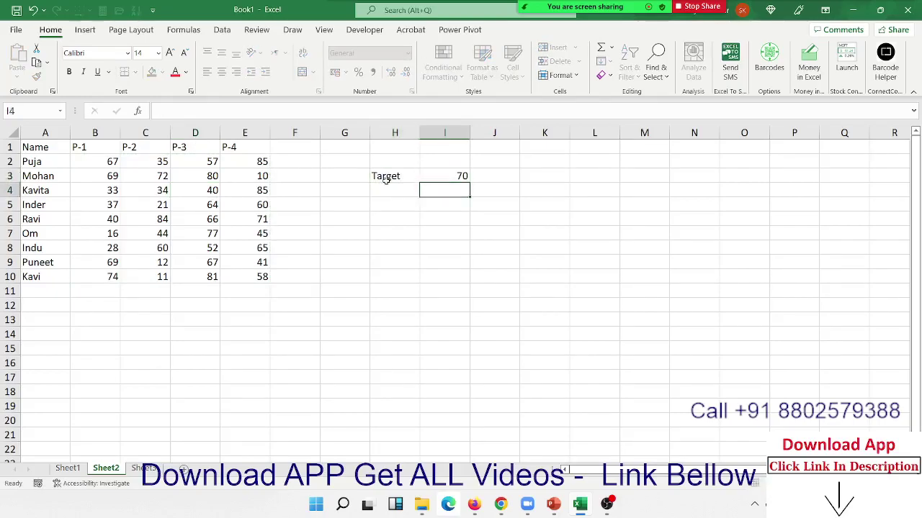
pyautogui.press('Up')
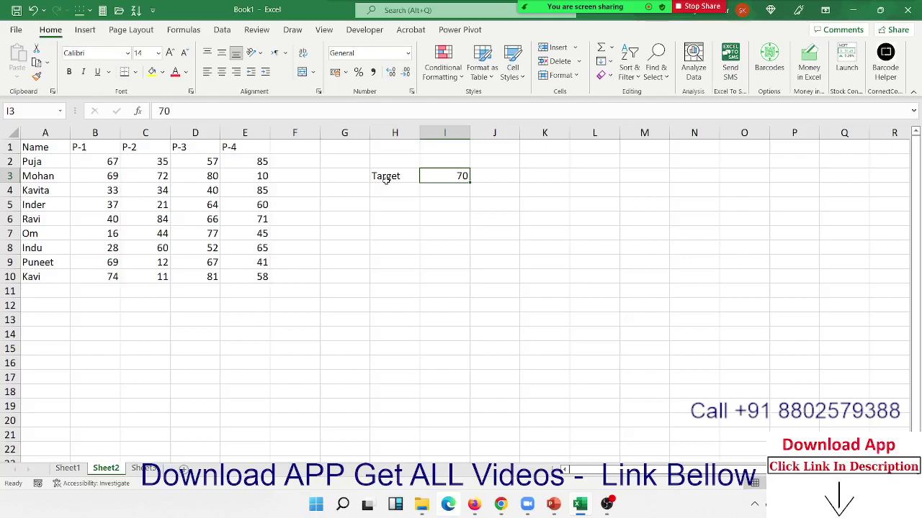
pyautogui.hotkey('ctrl', 'c')
# Paste Special Divide B2:E10 by 70, format as percentages, then undo to restore the scores
pyautogui.moveTo(92, 165); pyautogui.dragTo(97, 177)
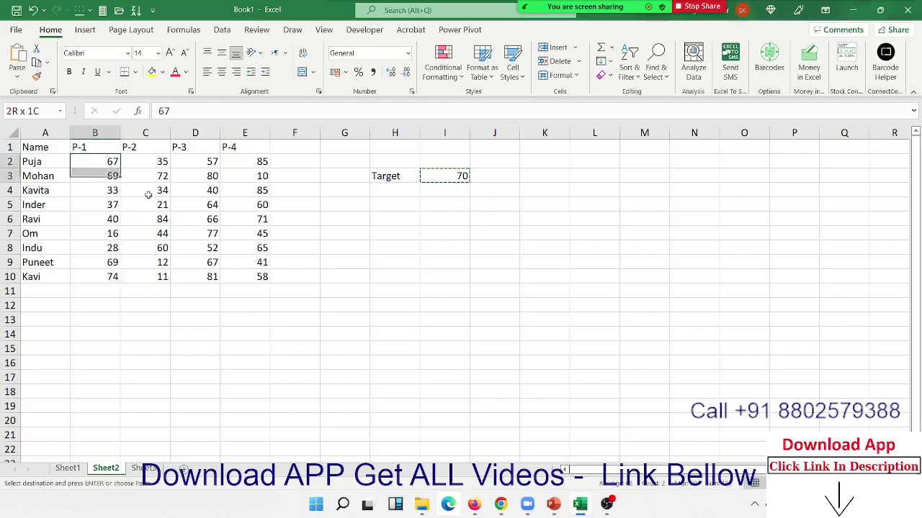
pyautogui.moveTo(148, 194); pyautogui.dragTo(273, 288)
pyautogui.rightClick(274, 288)
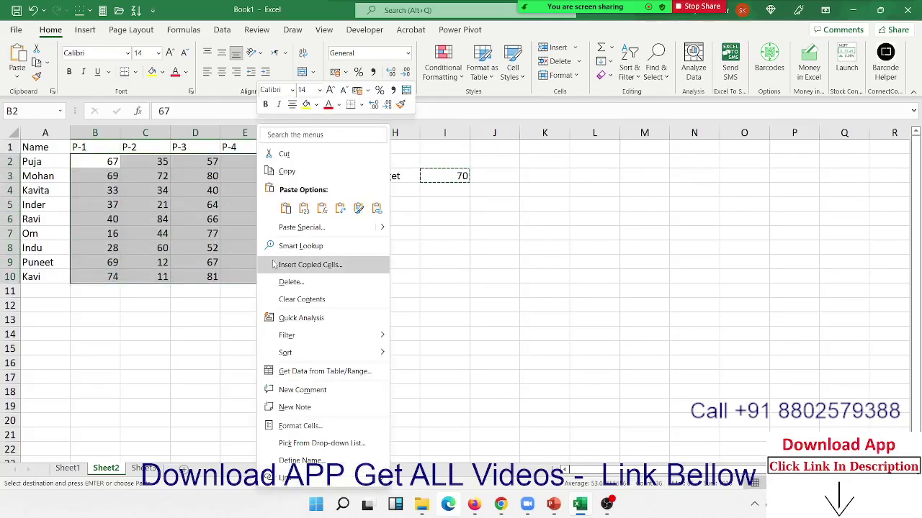
pyautogui.click(287, 227)
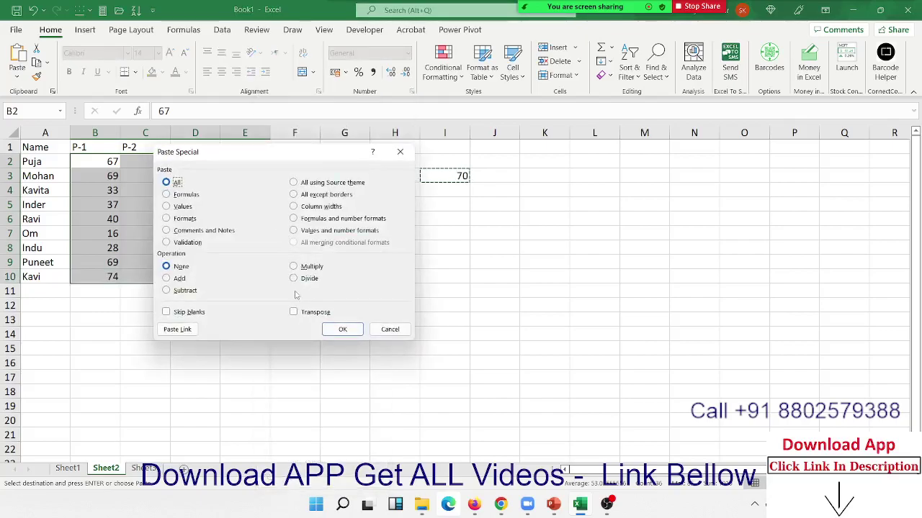
pyautogui.click(300, 280)
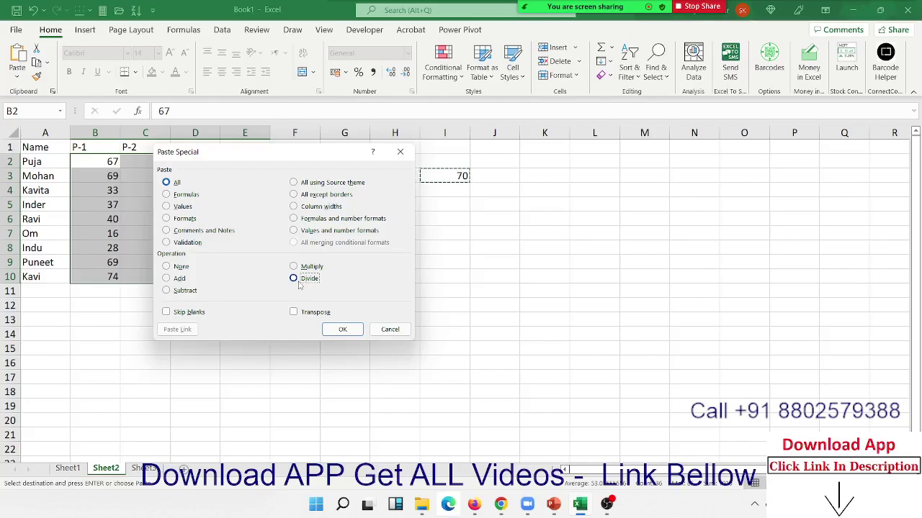
pyautogui.click(299, 286)
pyautogui.moveTo(284, 153); pyautogui.dragTo(504, 222)
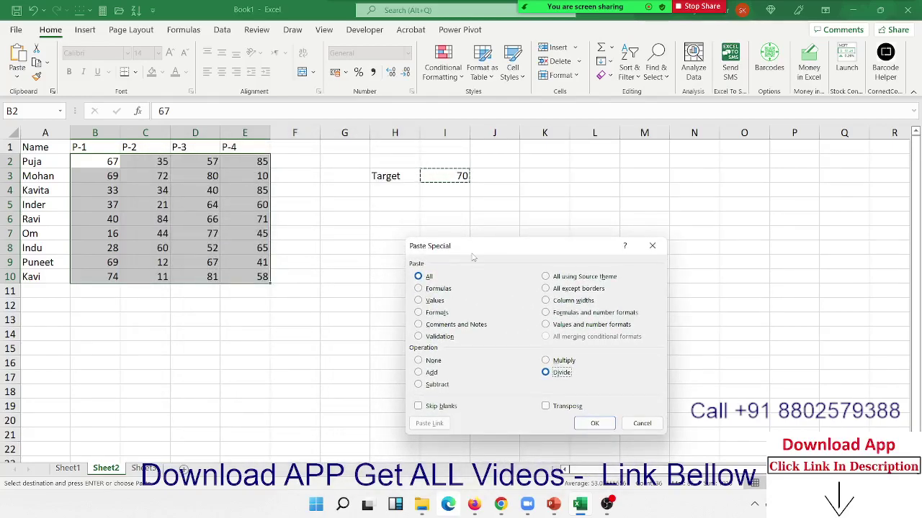
pyautogui.moveTo(472, 255); pyautogui.dragTo(302, 213)
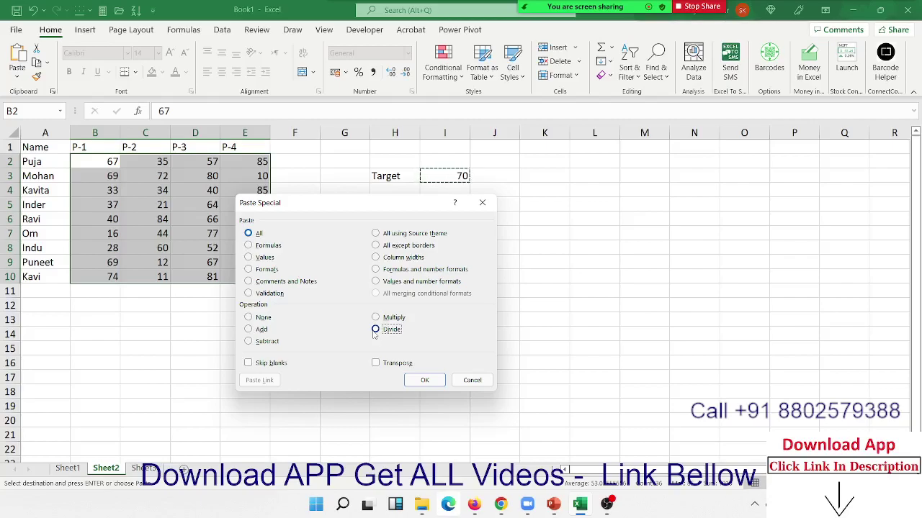
pyautogui.click(415, 382)
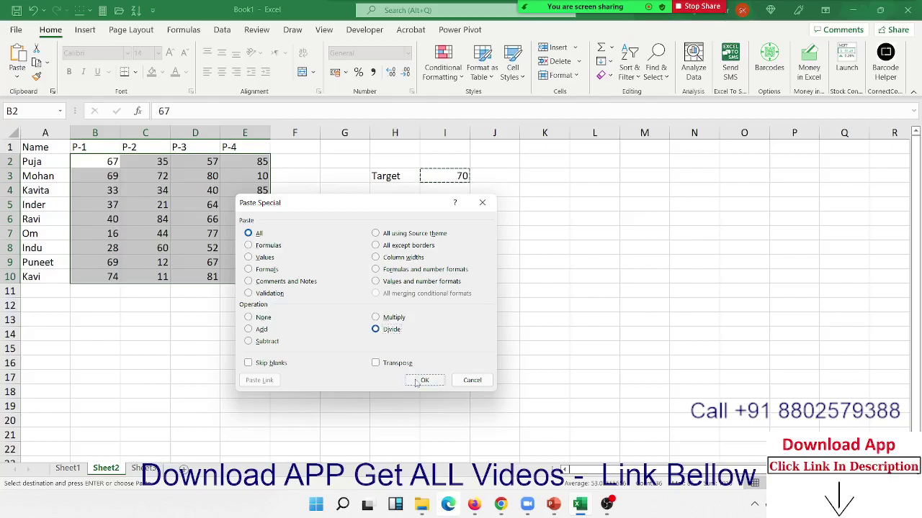
pyautogui.click(358, 71)
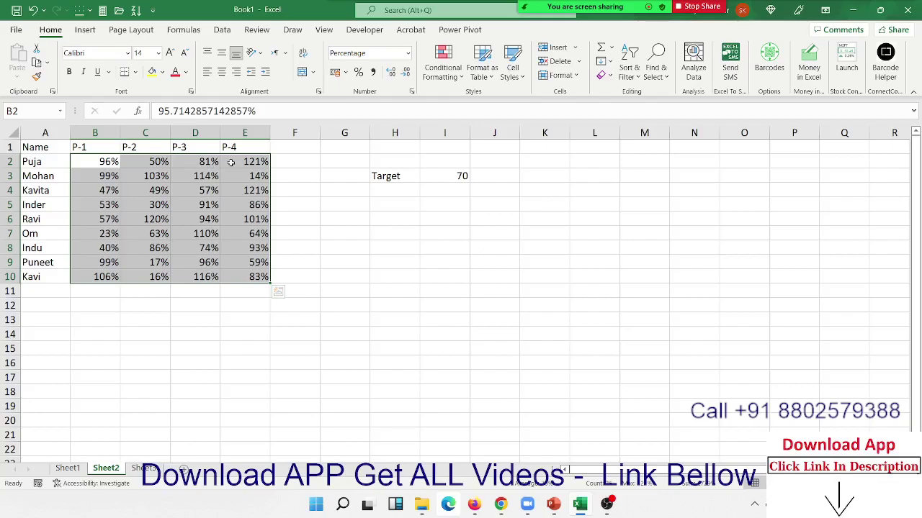
pyautogui.hotkey('ctrl', 'z')
pyautogui.hotkey('ctrl', 'z')
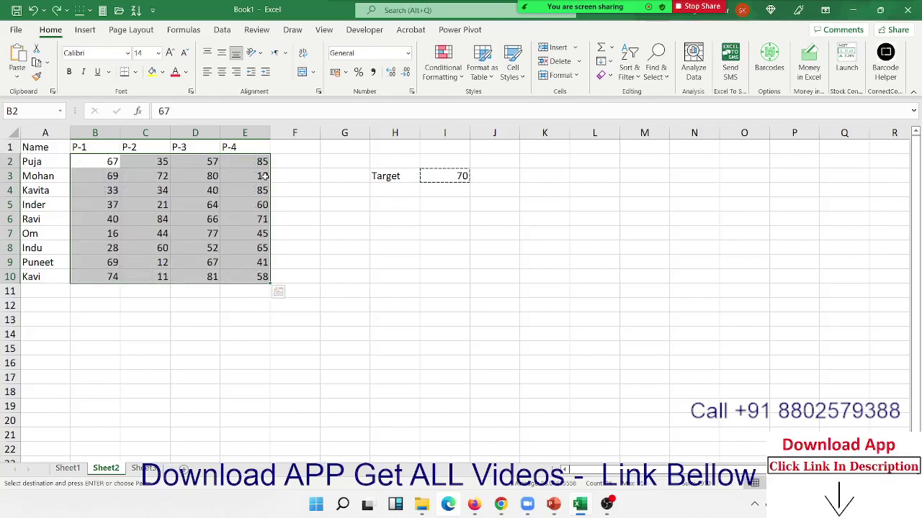
# Clear the Target cells and copy the P-1 to P-4 headers into G1:J1
pyautogui.moveTo(410, 176); pyautogui.dragTo(461, 207)
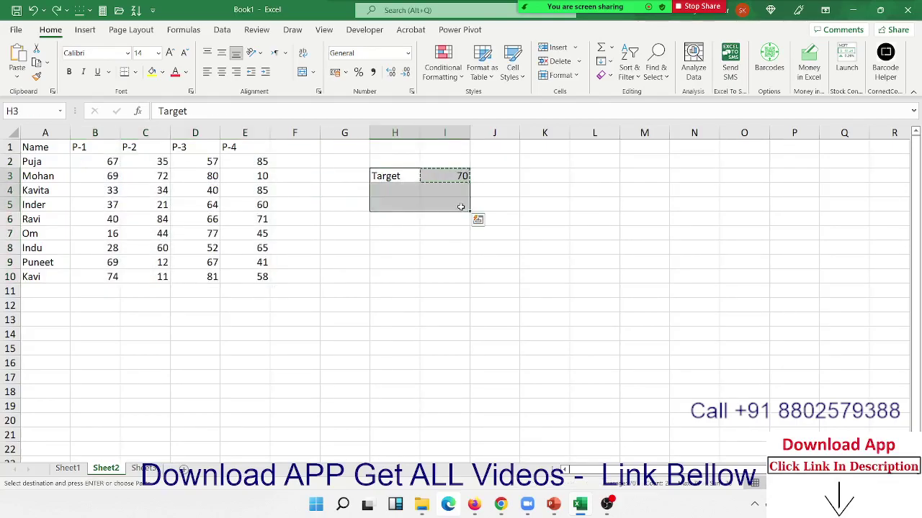
pyautogui.press('Delete')
pyautogui.press('Up')
pyautogui.press('Left')
pyautogui.press('Left')
pyautogui.press('Left')
pyautogui.press('Left')
pyautogui.press('Left')
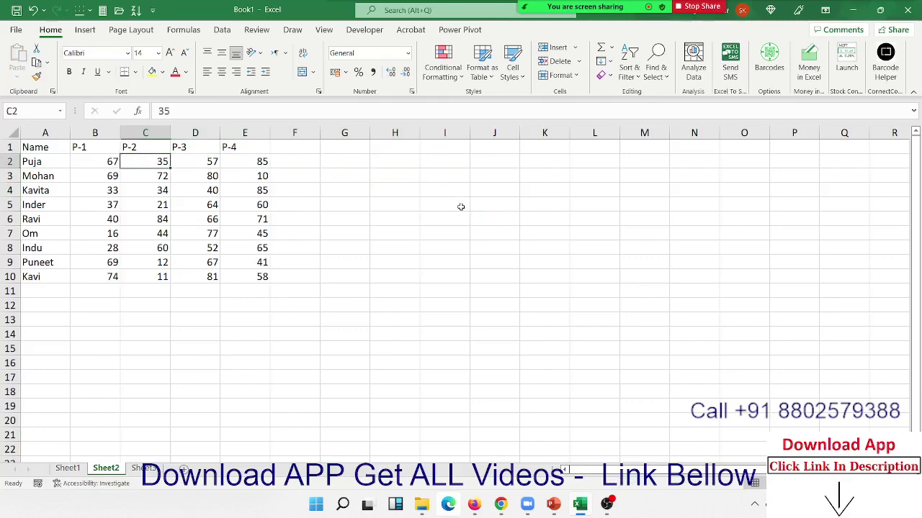
pyautogui.press('Left')
pyautogui.press('Up')
pyautogui.hotkey('ctrl', 'shift', 'Right')
pyautogui.hotkey('ctrl', 'c')
pyautogui.press('Right')
pyautogui.press('Right')
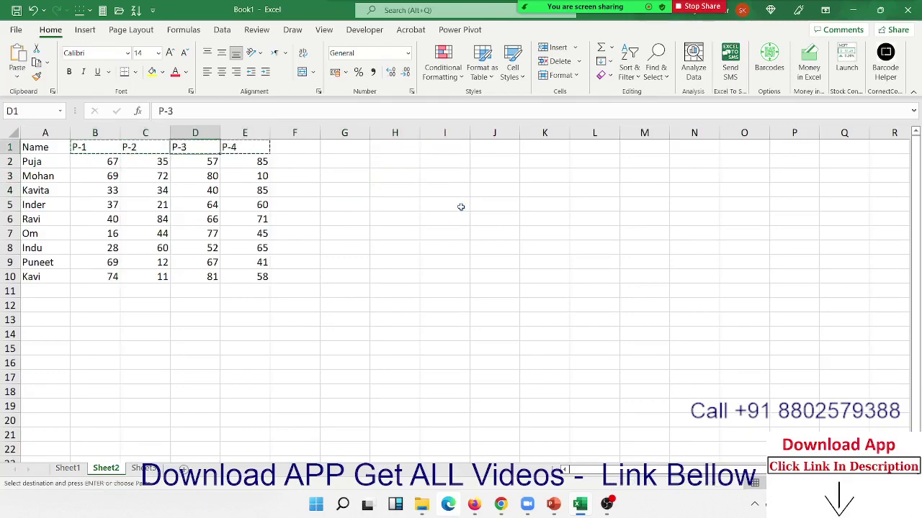
pyautogui.press('Right')
pyautogui.press('Right')
pyautogui.press('Right')
pyautogui.hotkey('ctrl', 'v')
# Fill G2:J10 with =RANDBETWEEN(10,90) and copy the range
pyautogui.press('Down')
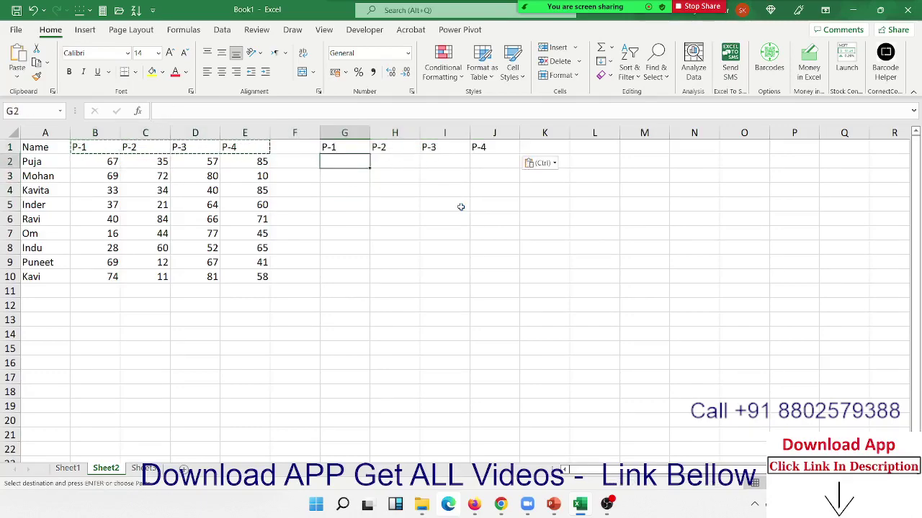
pyautogui.write('=ra')
pyautogui.press('Down')
pyautogui.press('Down')
pyautogui.press('Down')
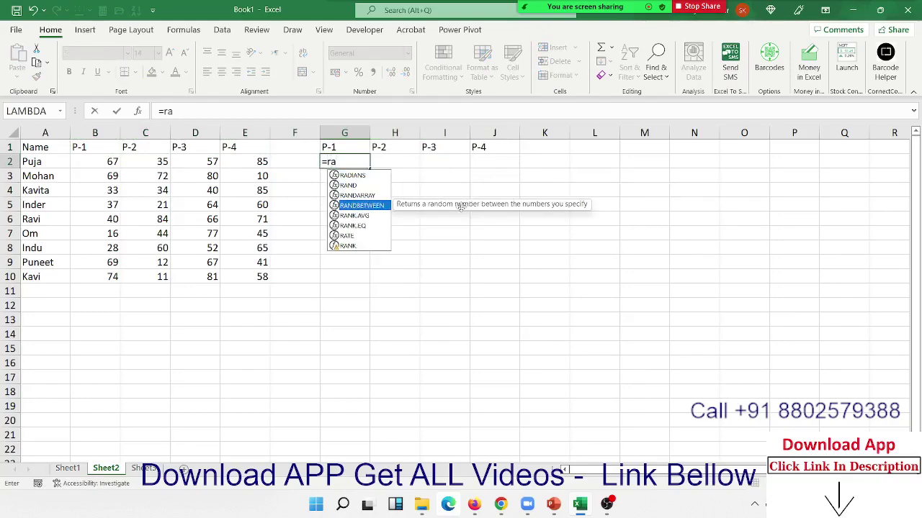
pyautogui.press('Tab')
pyautogui.write('10,')
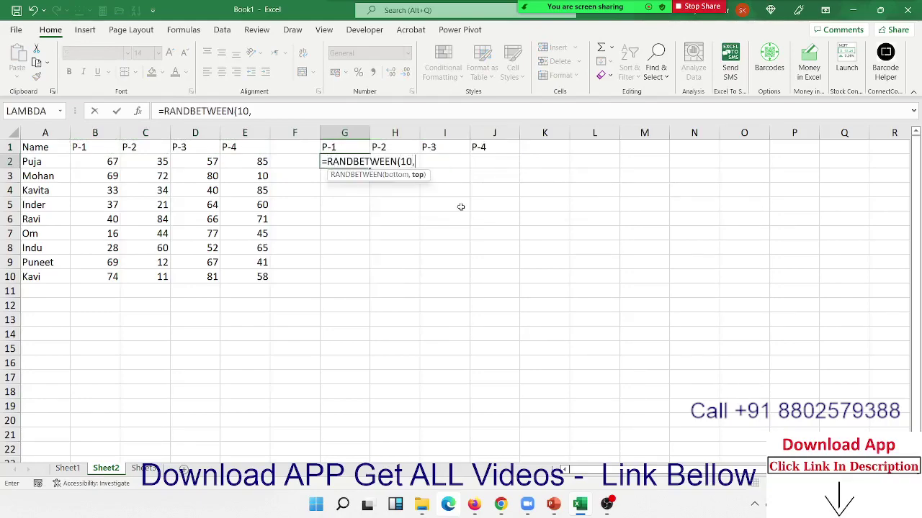
pyautogui.write('90')
pyautogui.hotkey('ctrl', 'Return')
pyautogui.hotkey('shift', 'Right')
pyautogui.hotkey('shift', 'Right')
pyautogui.hotkey('shift', 'Right')
pyautogui.hotkey('shift', 'Right')
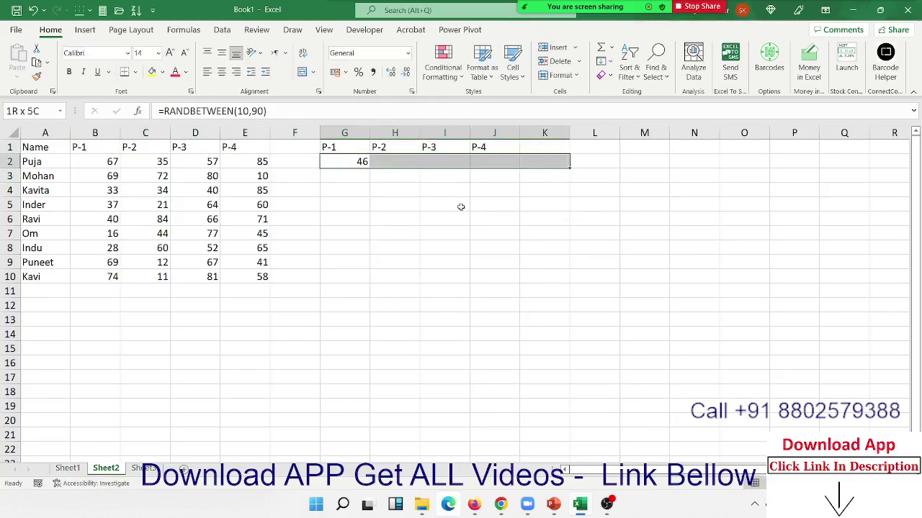
pyautogui.hotkey('shift', 'Left')
pyautogui.hotkey('shift', 'Down')
pyautogui.hotkey('shift', 'Down')
pyautogui.hotkey('shift', 'Down')
pyautogui.hotkey('shift', 'Down')
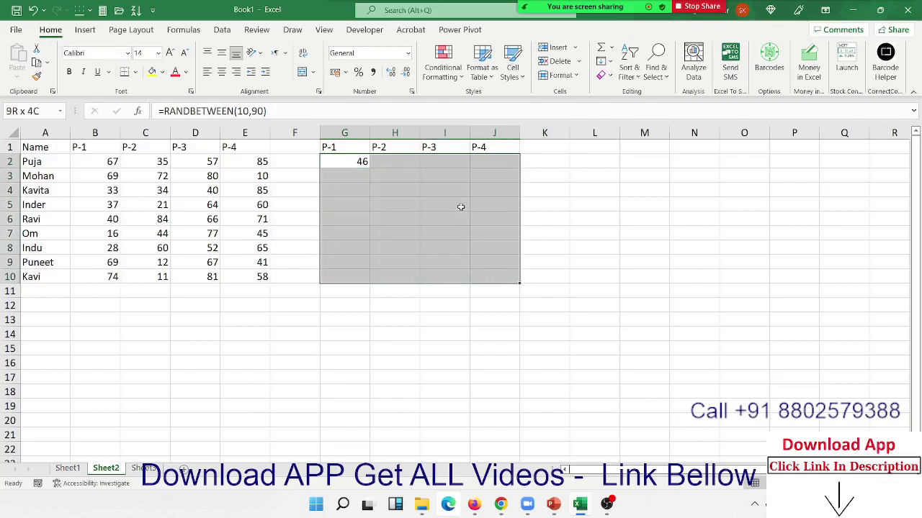
pyautogui.hotkey('ctrl', 'v')
pyautogui.hotkey('ctrl', 'c')
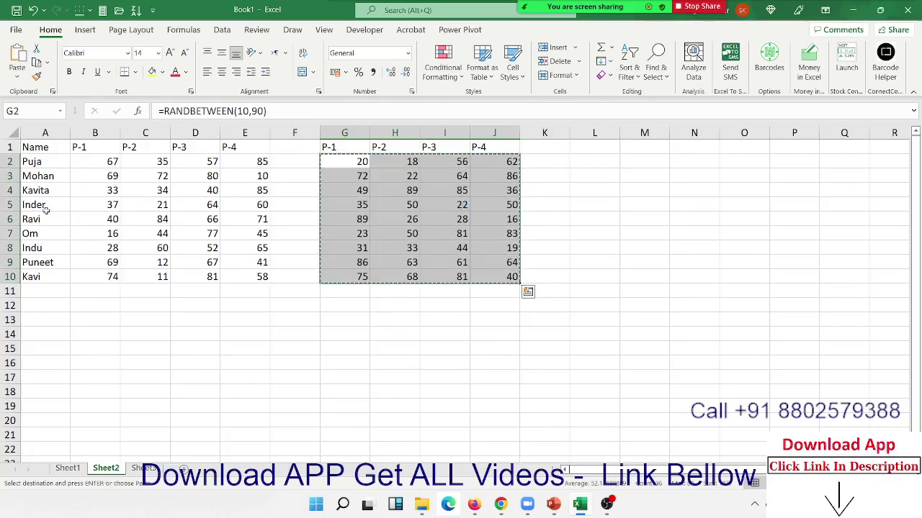
# Paste G2:J10 back over itself as plain values
pyautogui.click(18, 78)
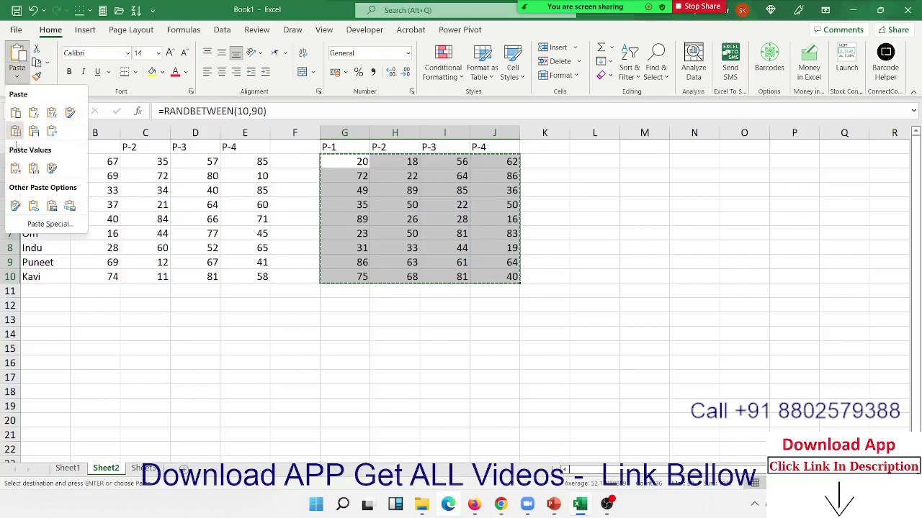
pyautogui.click(15, 168)
pyautogui.click(299, 188)
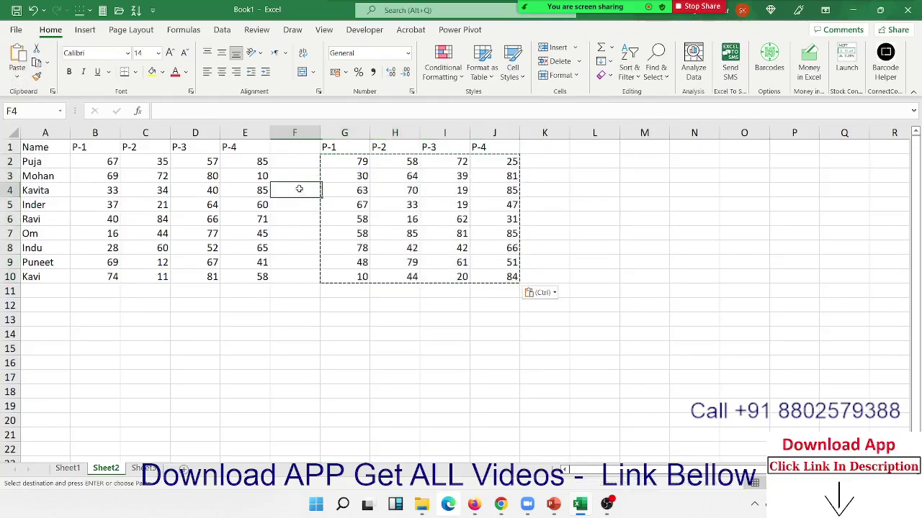
# Inspect the values in B2, C2, D2 and E2
pyautogui.click(89, 162)
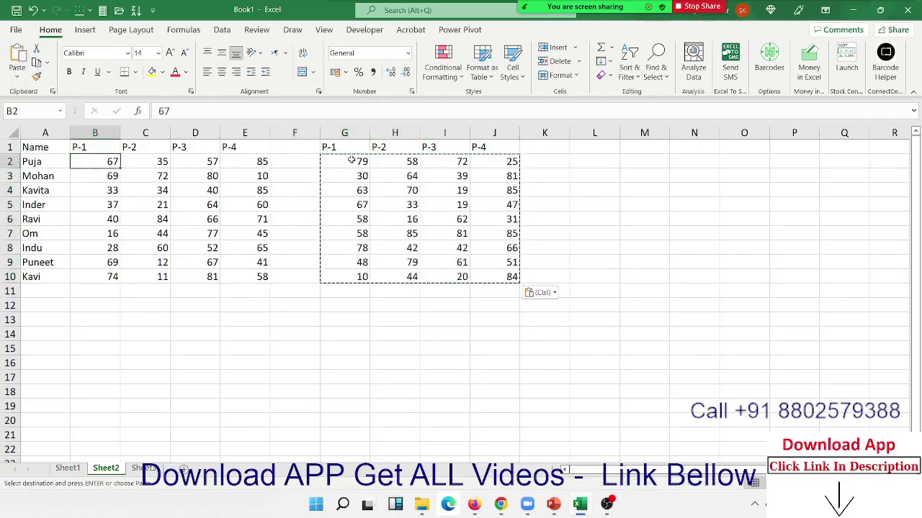
pyautogui.click(157, 156)
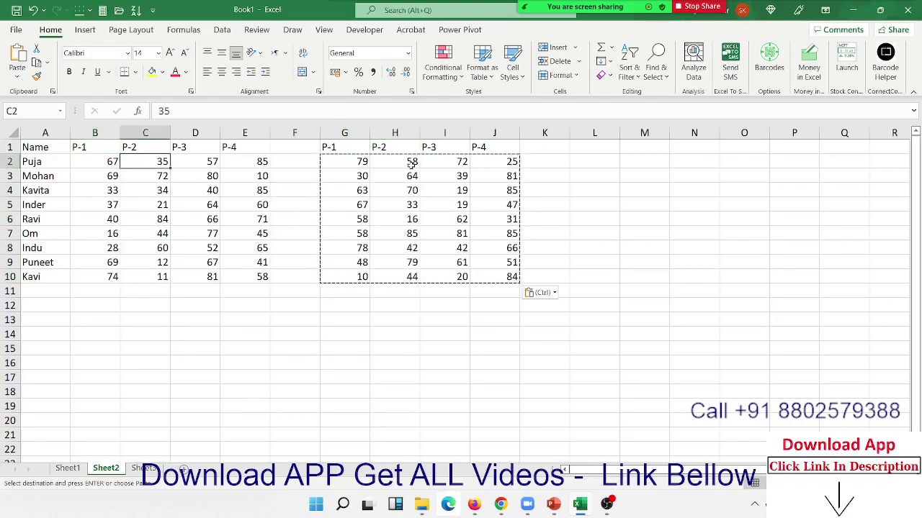
pyautogui.press('ctrl')
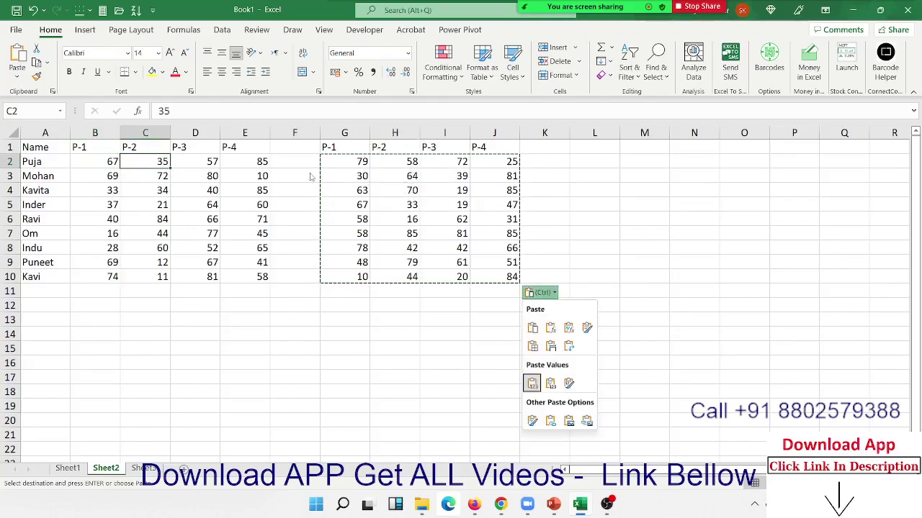
pyautogui.press('ctrl')
pyautogui.click(194, 158)
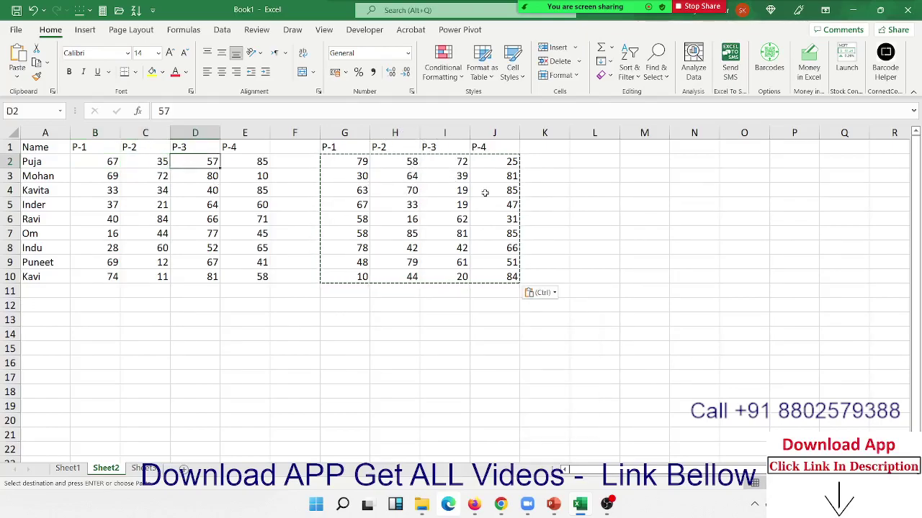
pyautogui.press('ctrl')
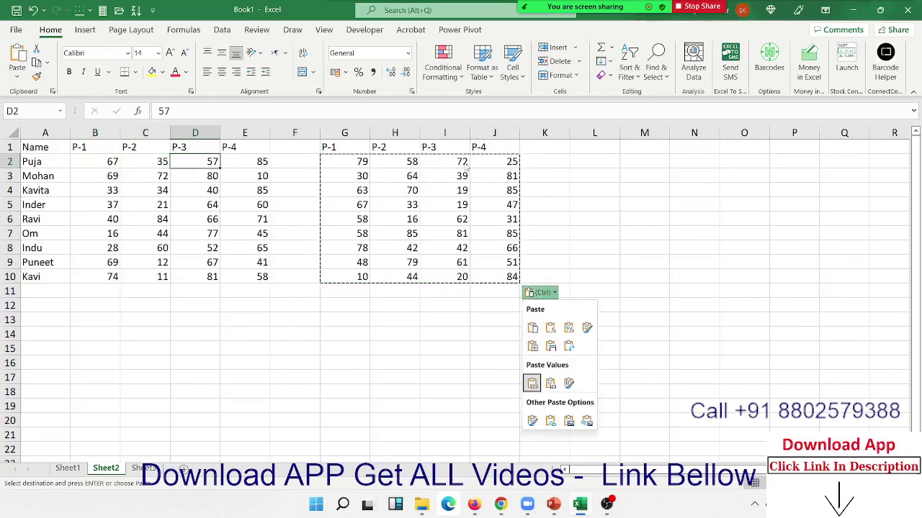
pyautogui.press('ctrl')
pyautogui.click(252, 158)
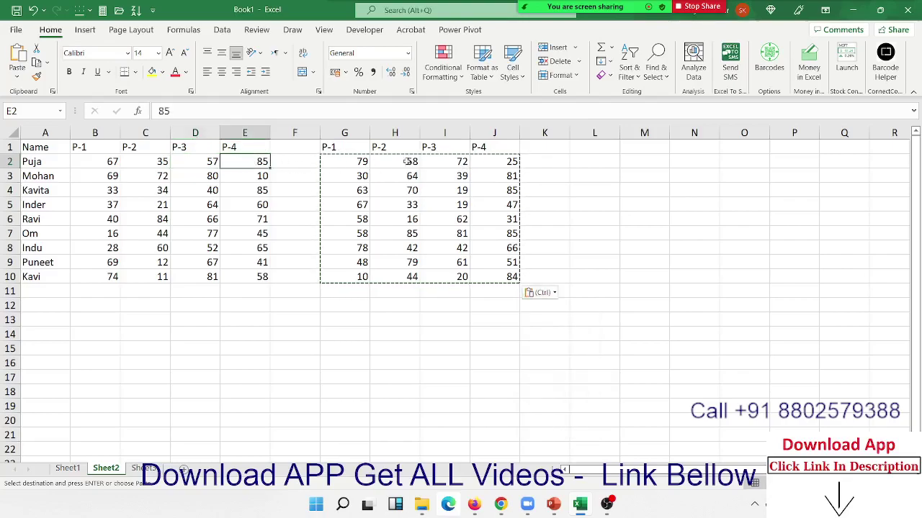
pyautogui.press('ctrl')
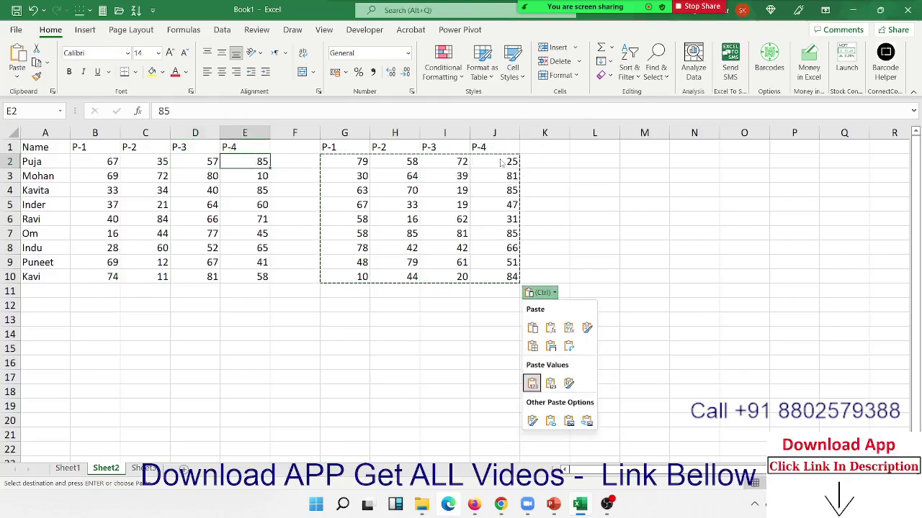
pyautogui.press('ctrl')
# Cancel the pending copy and select the random numbers block starting at G2
pyautogui.press('Escape')
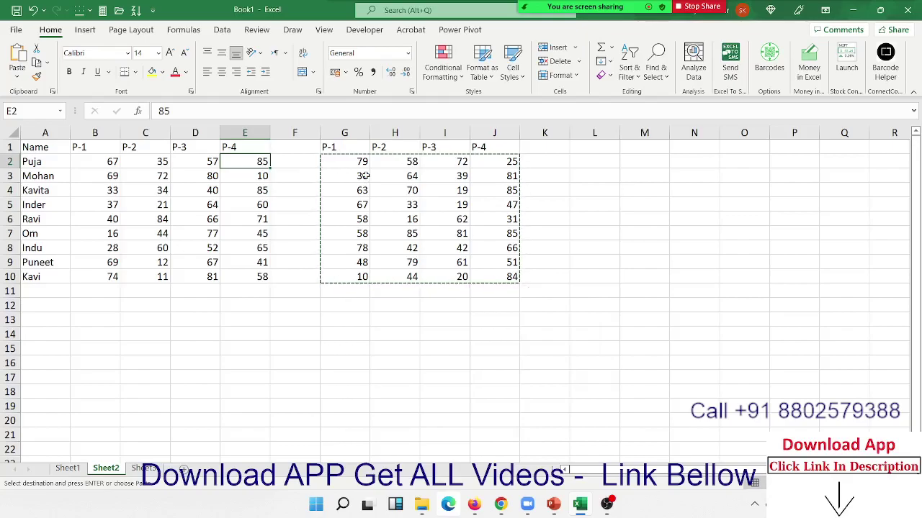
pyautogui.click(621, 208)
pyautogui.click(563, 208)
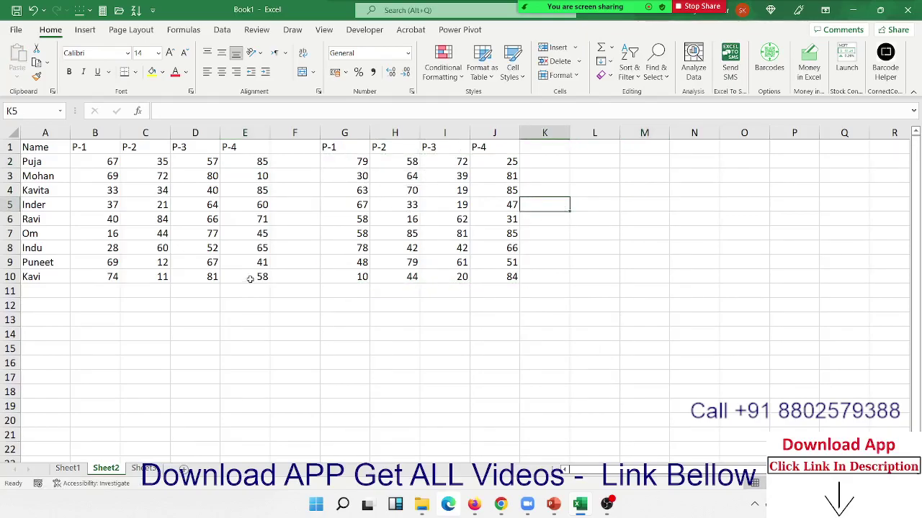
pyautogui.moveTo(255, 280); pyautogui.dragTo(96, 161)
pyautogui.moveTo(353, 163)
pyautogui.mouseDown()
pyautogui.moveTo(495, 248)
pyautogui.moveTo(497, 277)
pyautogui.mouseUp()
# Divide B2:E10 by the copied G2:J10 numbers with Paste Special Divide, then apply Percent Style
pyautogui.hotkey('ctrl', 'c')
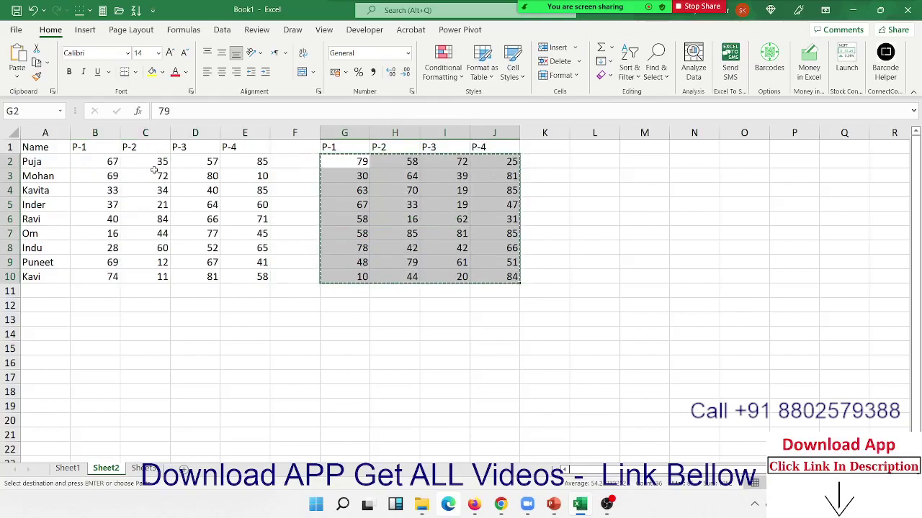
pyautogui.click(110, 162)
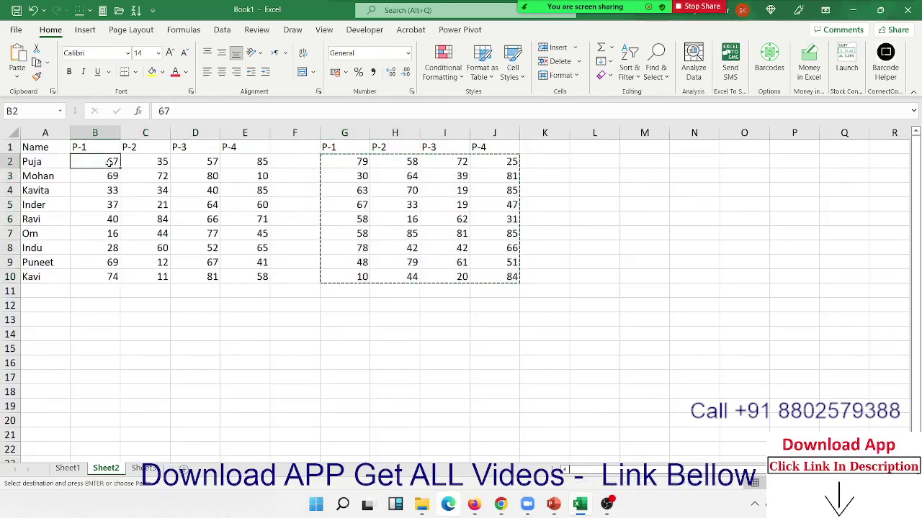
pyautogui.rightClick(110, 163)
pyautogui.click(142, 226)
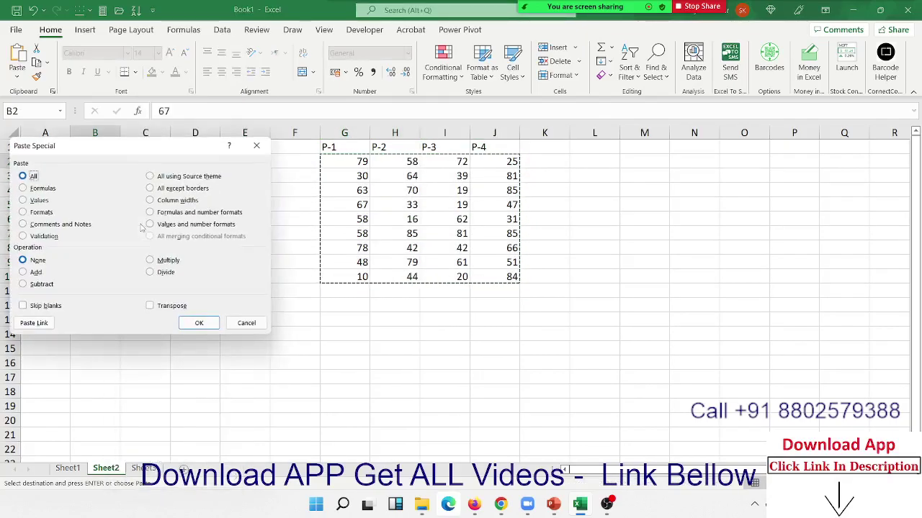
pyautogui.click(150, 272)
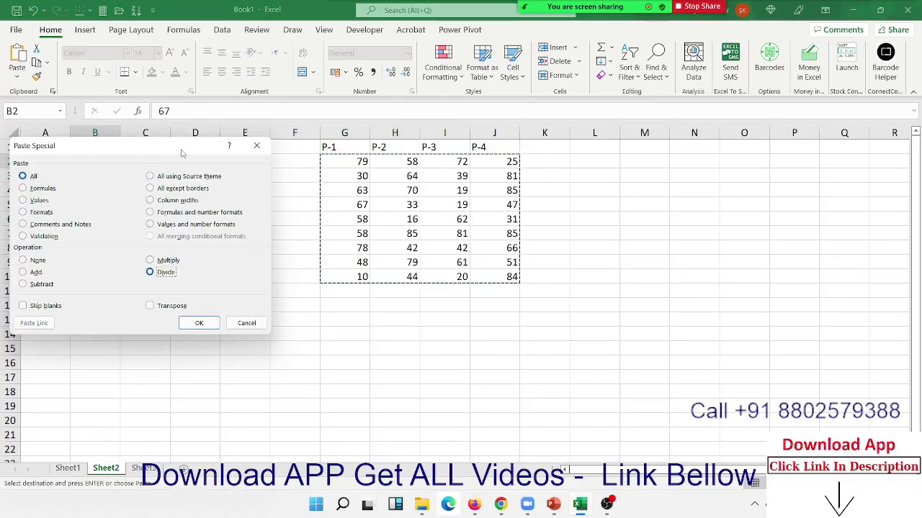
pyautogui.moveTo(181, 152); pyautogui.dragTo(372, 240)
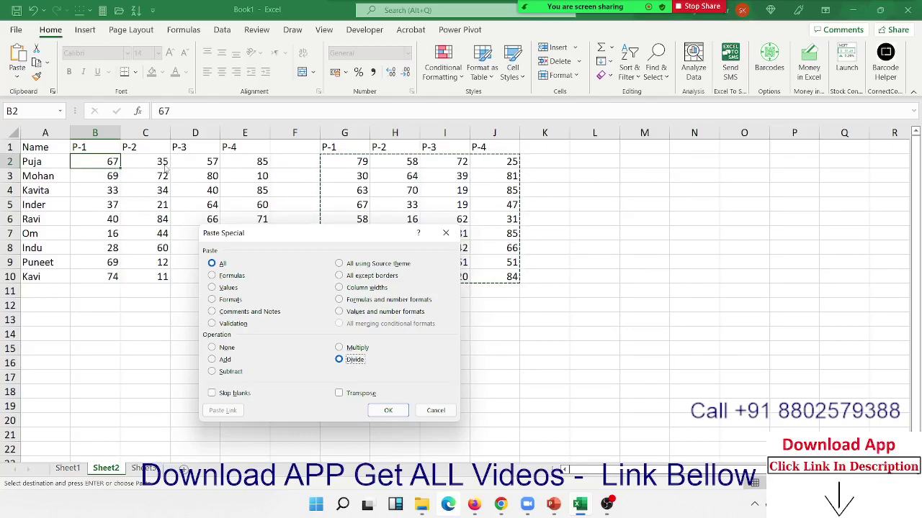
pyautogui.moveTo(317, 242)
pyautogui.mouseDown()
pyautogui.moveTo(272, 267)
pyautogui.moveTo(650, 170)
pyautogui.mouseUp()
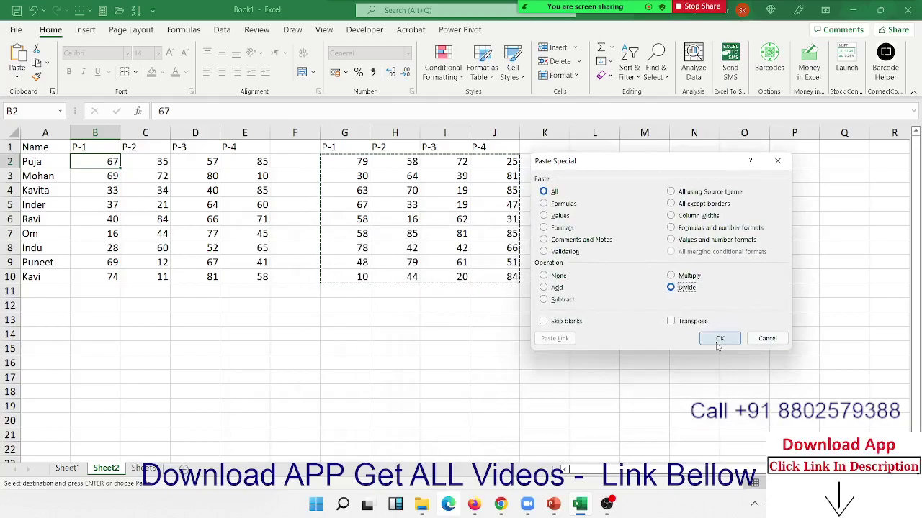
pyautogui.click(718, 340)
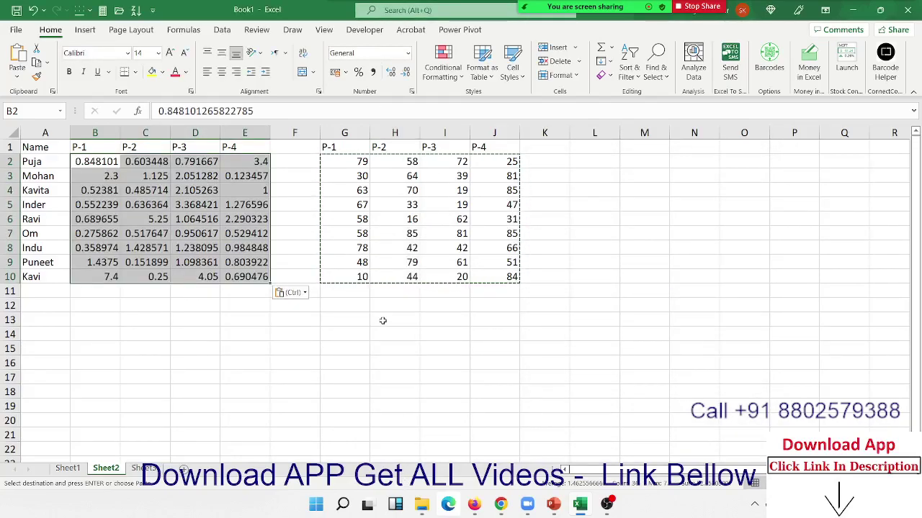
pyautogui.click(358, 72)
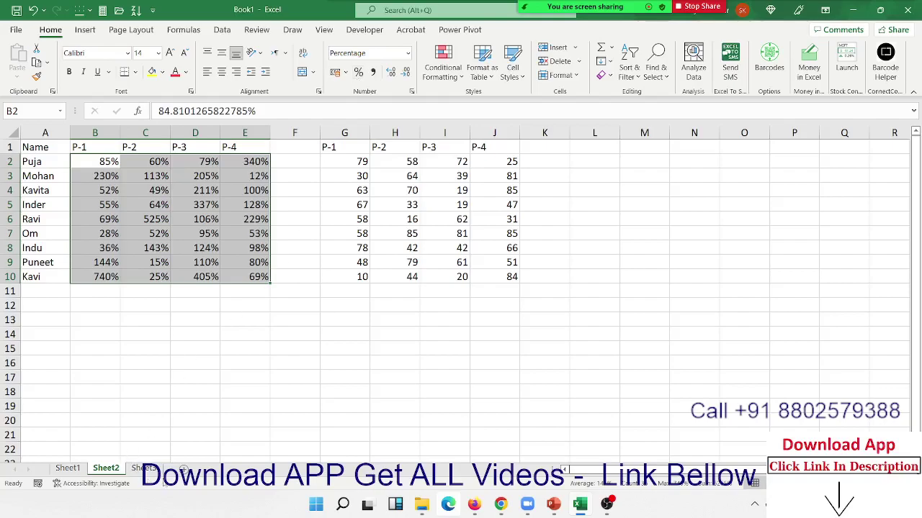
# Enter the header 'Sales' in A1 of Sheet3
pyautogui.click(144, 469)
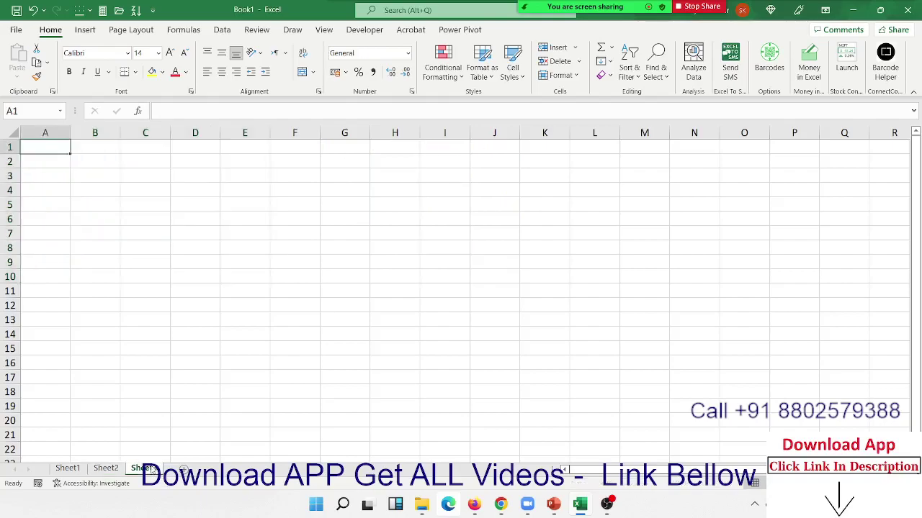
pyautogui.write('Sale')
pyautogui.press('BackSpace')
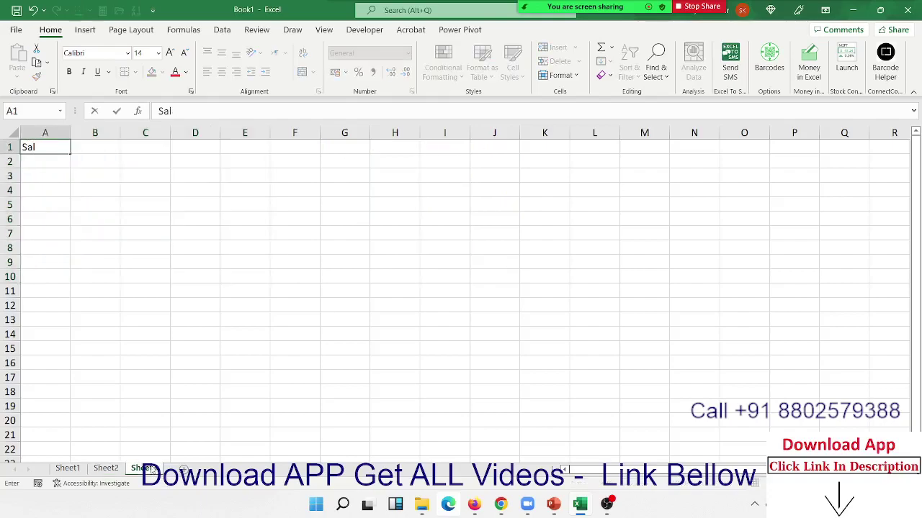
pyautogui.write('es')
pyautogui.press('Return')
# Enter =RANDBETWEEN(10,90) in A2 and fill it down to A24
pyautogui.write('=ra')
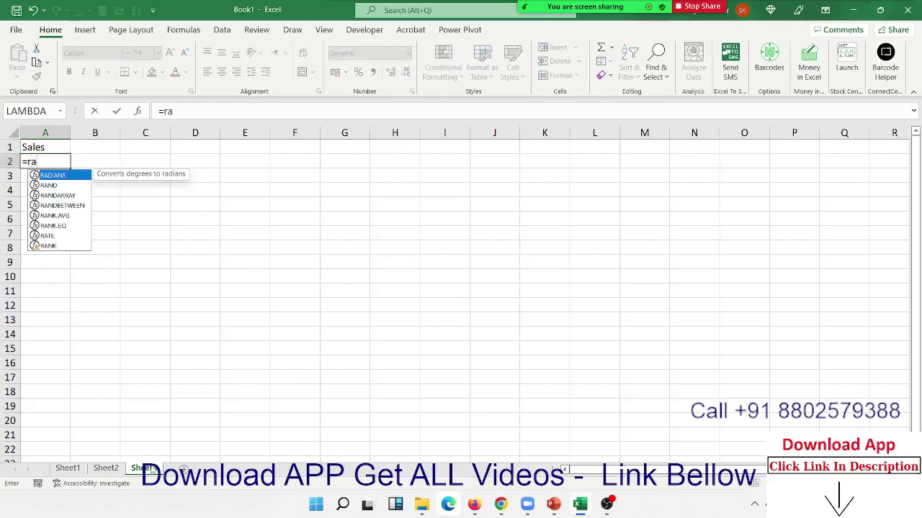
pyautogui.press('Down')
pyautogui.press('Down')
pyautogui.press('Down')
pyautogui.press('Tab')
pyautogui.write('10,')
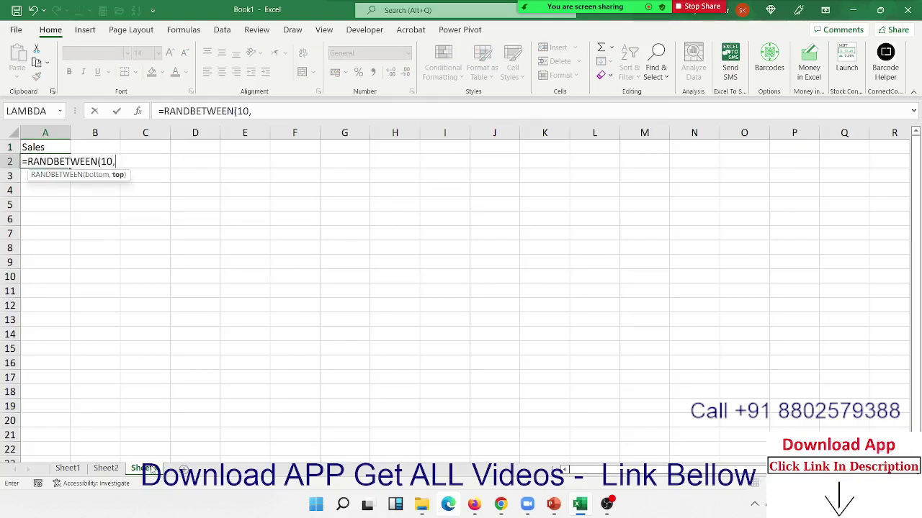
pyautogui.write('90')
pyautogui.press('Return')
pyautogui.press('Up')
pyautogui.hotkey('ctrl', 'c')
pyautogui.hotkey('shift', 'Down')
pyautogui.hotkey('shift', 'Down')
pyautogui.hotkey('shift', 'Down')
pyautogui.hotkey('ctrl', 'v')
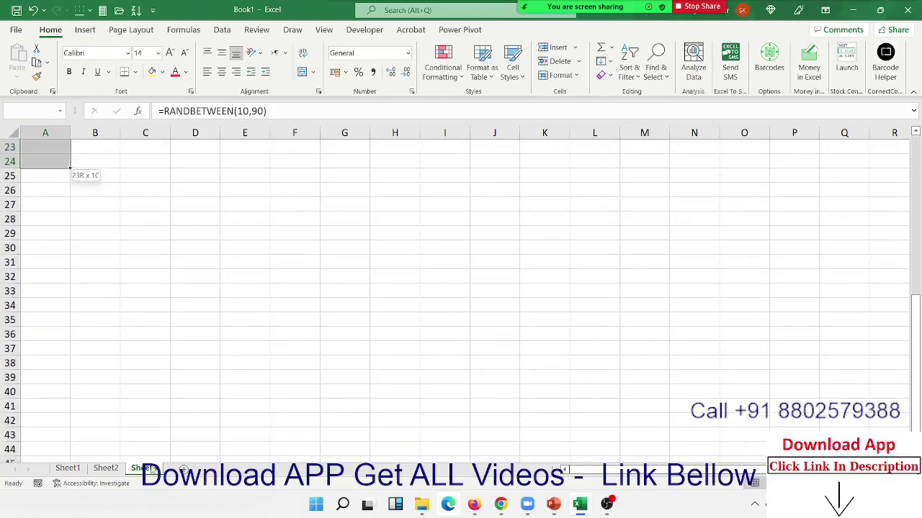
# Convert A2:A24 to plain values with Paste Values
pyautogui.hotkey('ctrl', 'c')
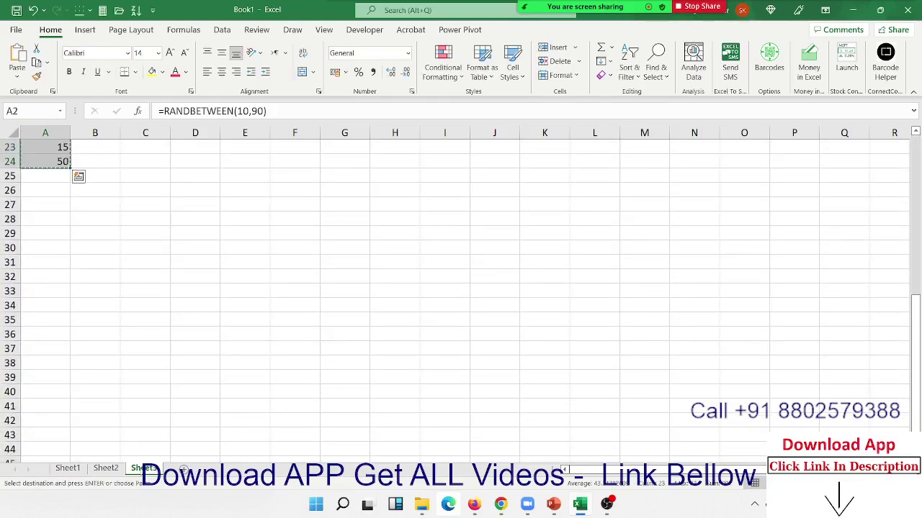
pyautogui.click(17, 78)
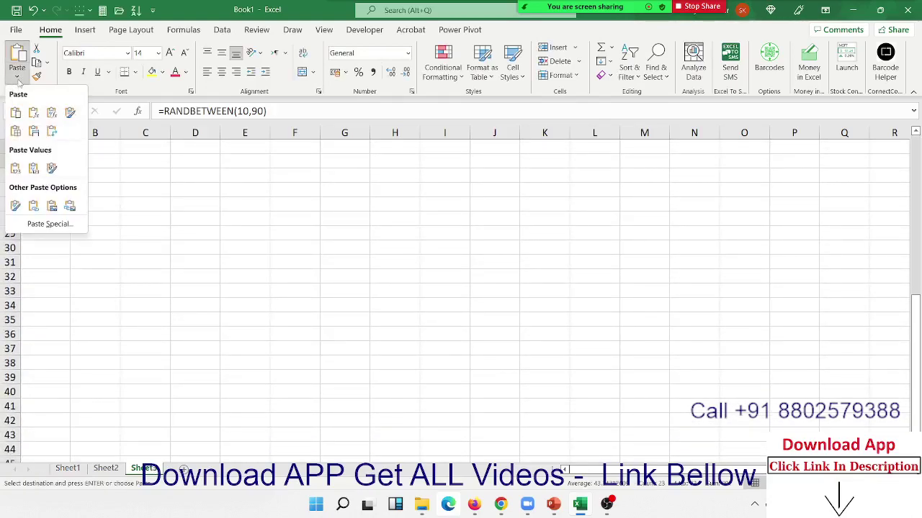
pyautogui.click(14, 167)
pyautogui.scroll(7, 110, 165)
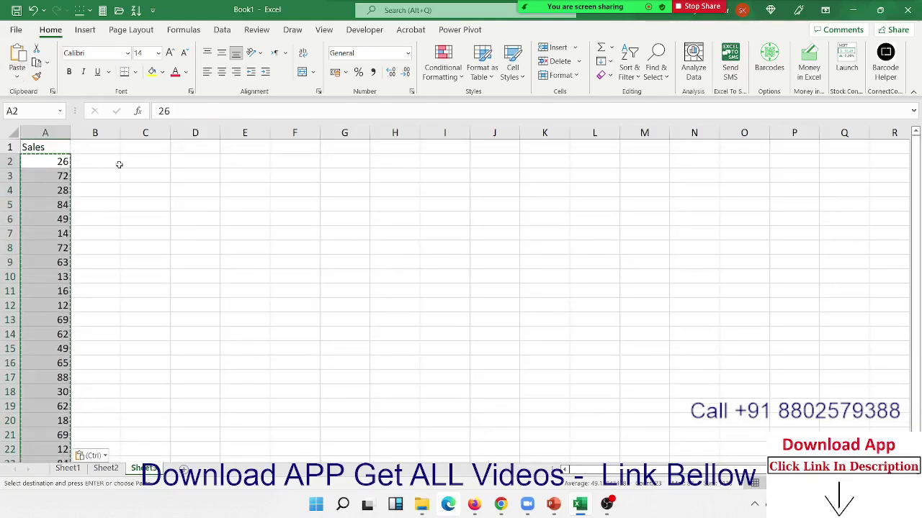
# Clear the copy marquee and step through the Sales values from A2
pyautogui.press('Escape')
pyautogui.press('Left')
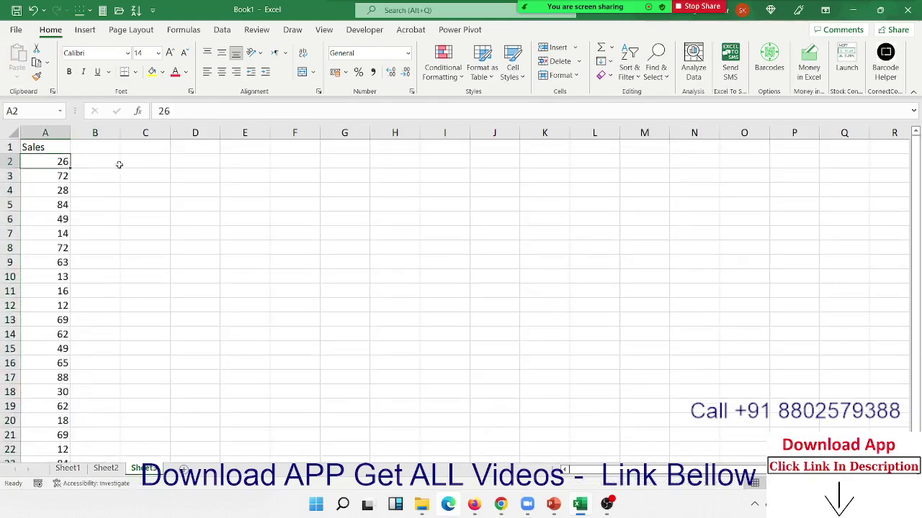
pyautogui.press('Down')
pyautogui.press('Down')
pyautogui.press('Down')
pyautogui.press('Down')
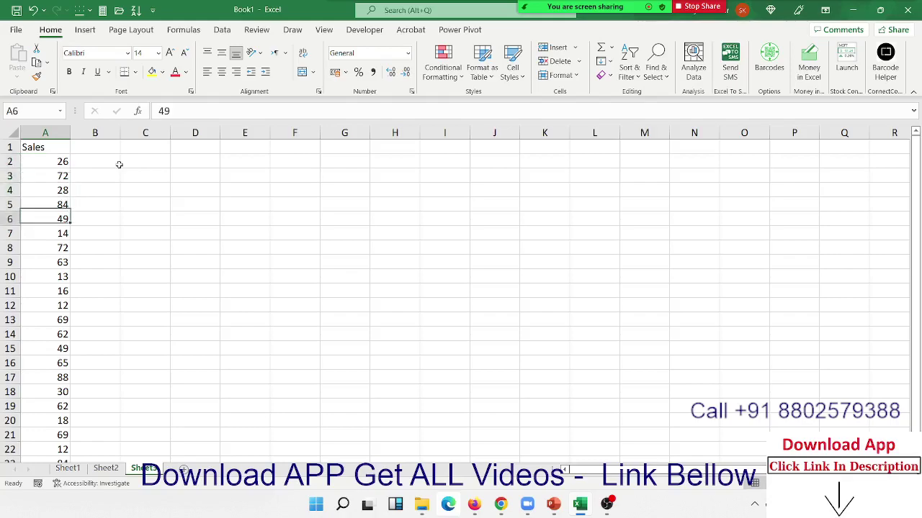
pyautogui.press('Down')
pyautogui.press('Down')
pyautogui.press('Down')
pyautogui.press('Down')
pyautogui.press('Down')
pyautogui.press('Up')
pyautogui.press('Up')
pyautogui.press('Up')
pyautogui.press('Up')
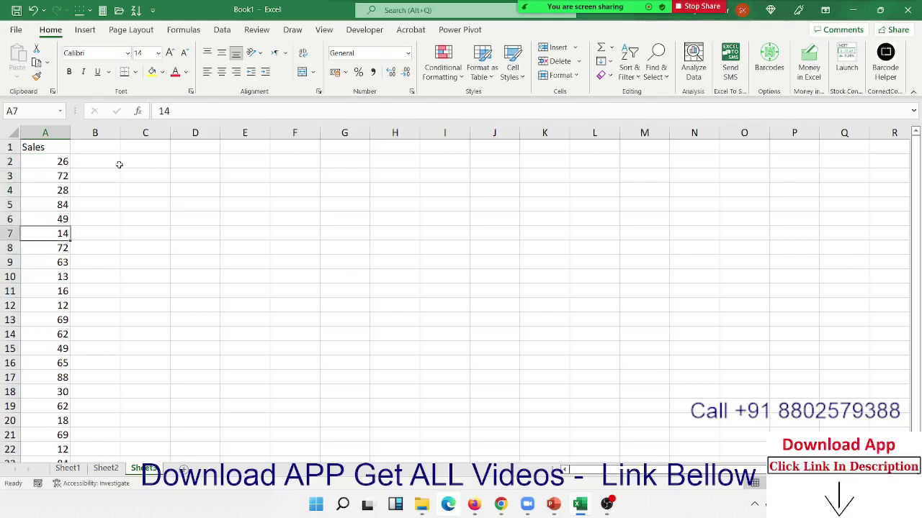
pyautogui.press('Up')
pyautogui.press('Up')
pyautogui.press('Up')
pyautogui.press('Up')
pyautogui.press('Up')
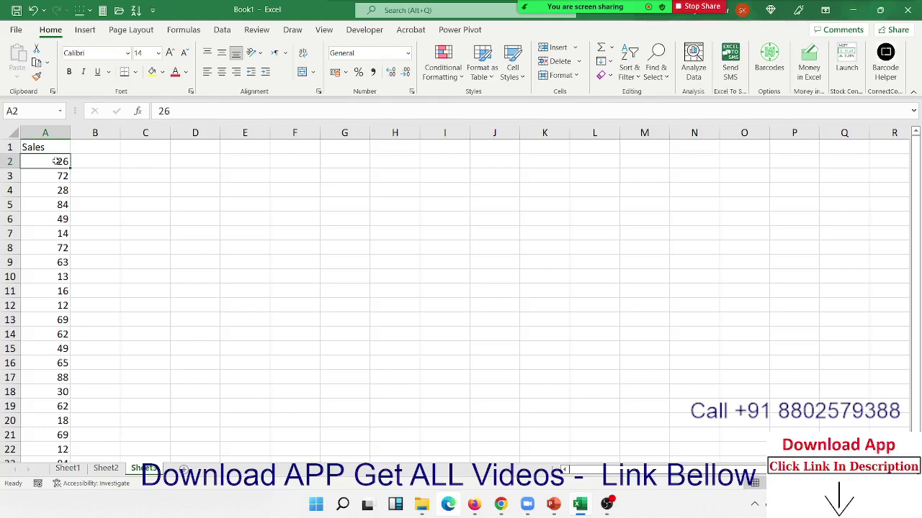
pyautogui.click(60, 249)
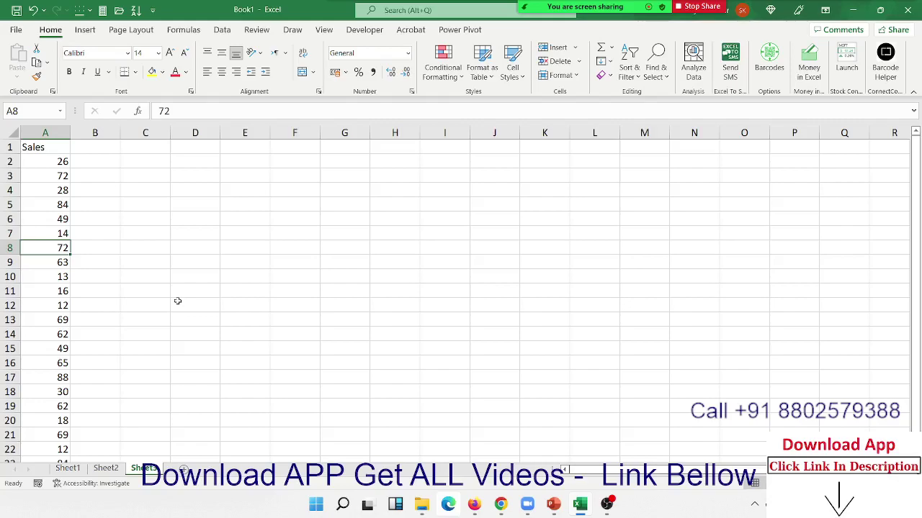
# Enter 48 in B5 beside the Sales figure 84
pyautogui.press('Up')
pyautogui.press('Up')
pyautogui.press('Up')
pyautogui.press('Up')
pyautogui.press('Up')
pyautogui.press('Up')
pyautogui.press('Down')
pyautogui.press('Down')
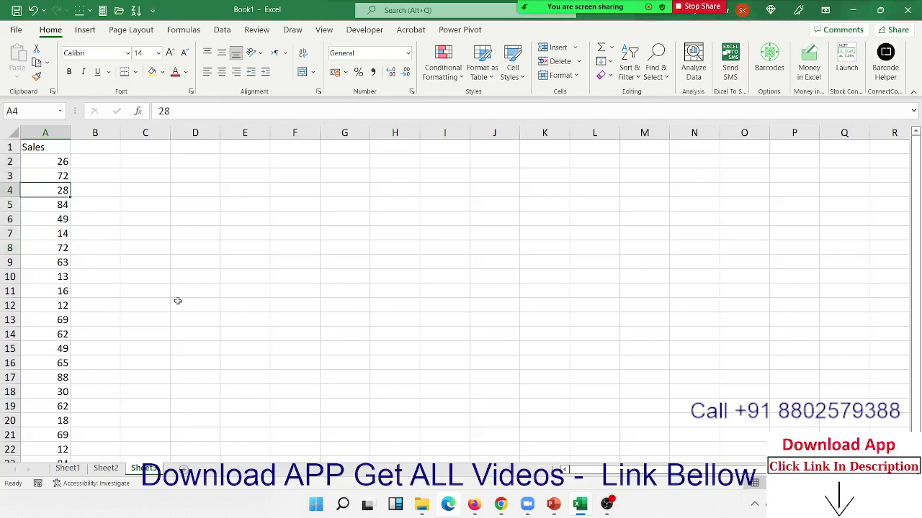
pyautogui.press('Down')
pyautogui.press('Down')
pyautogui.press('Right')
pyautogui.press('Up')
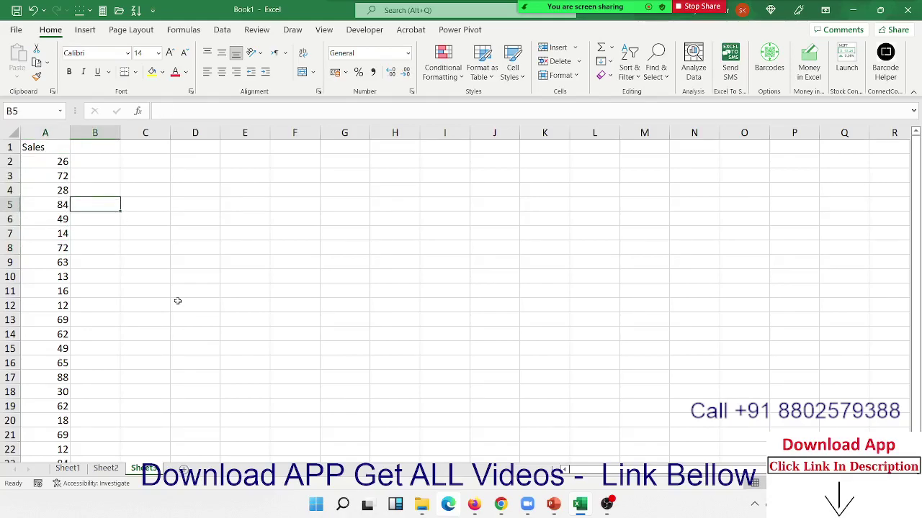
pyautogui.write('48')
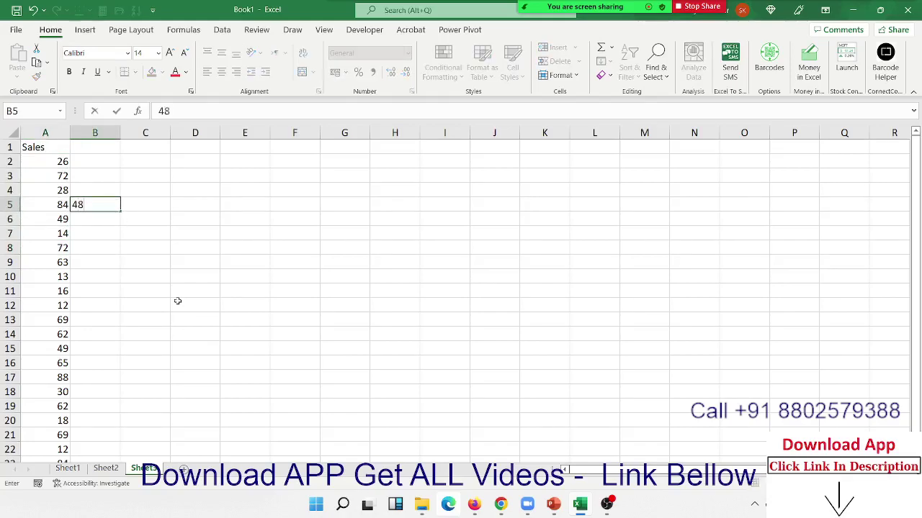
pyautogui.press('Return')
pyautogui.press('Down')
# Enter 36, 96, 81 and 21 in B9, B13, B20 and B22
pyautogui.press('Down')
pyautogui.press('Down')
pyautogui.write('36')
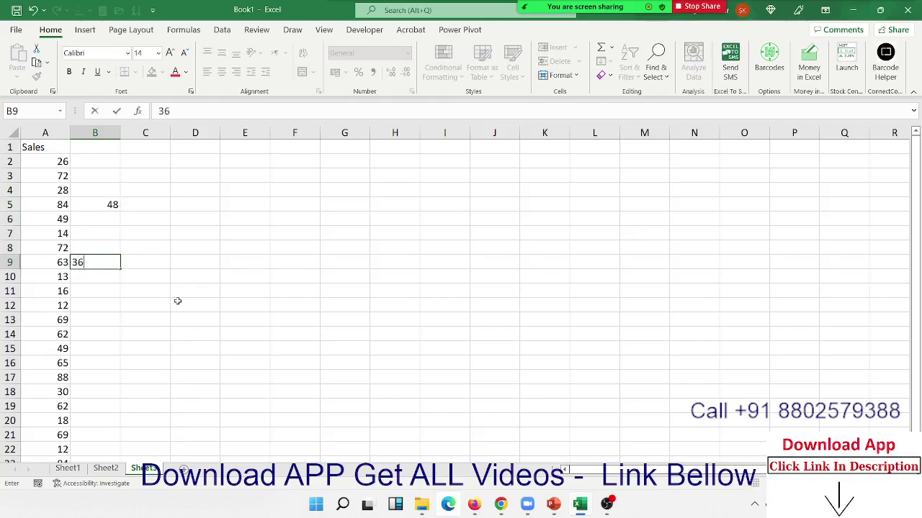
pyautogui.press('Return')
pyautogui.press('Down')
pyautogui.press('Down')
pyautogui.press('Down')
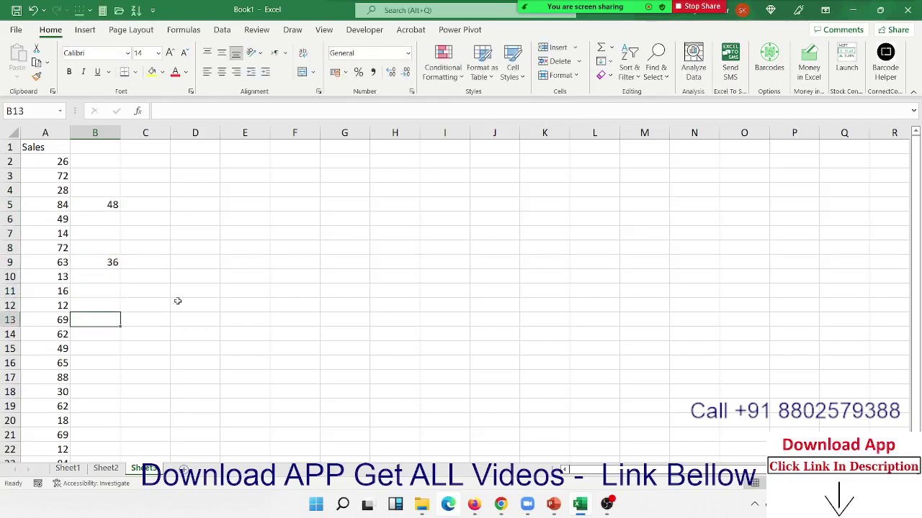
pyautogui.write('96')
pyautogui.press('Return')
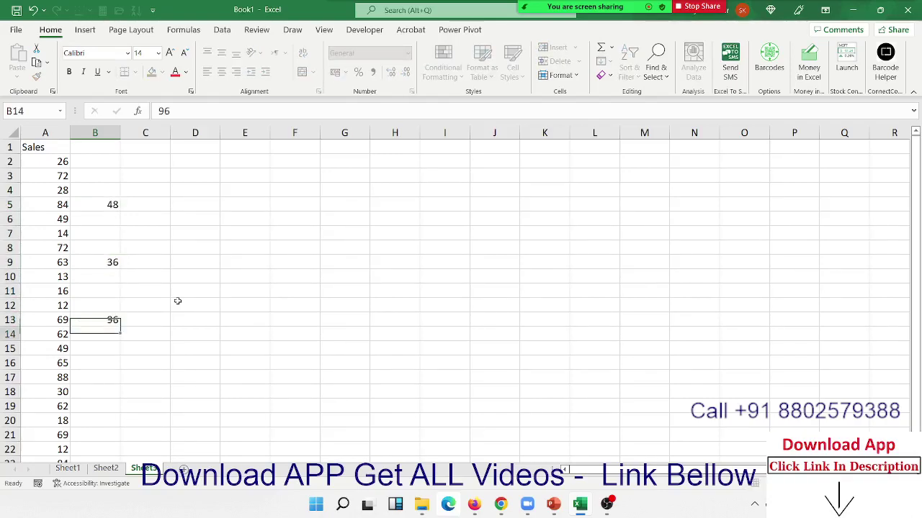
pyautogui.press('Down')
pyautogui.press('Down')
pyautogui.press('Down')
pyautogui.press('Down')
pyautogui.press('Down')
pyautogui.press('Down')
pyautogui.write('81')
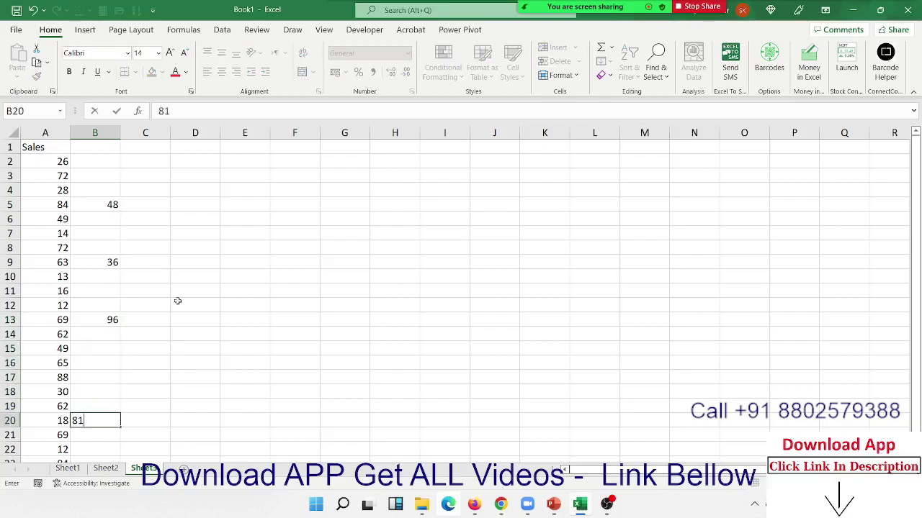
pyautogui.press('Return')
pyautogui.press('Down')
pyautogui.write('21')
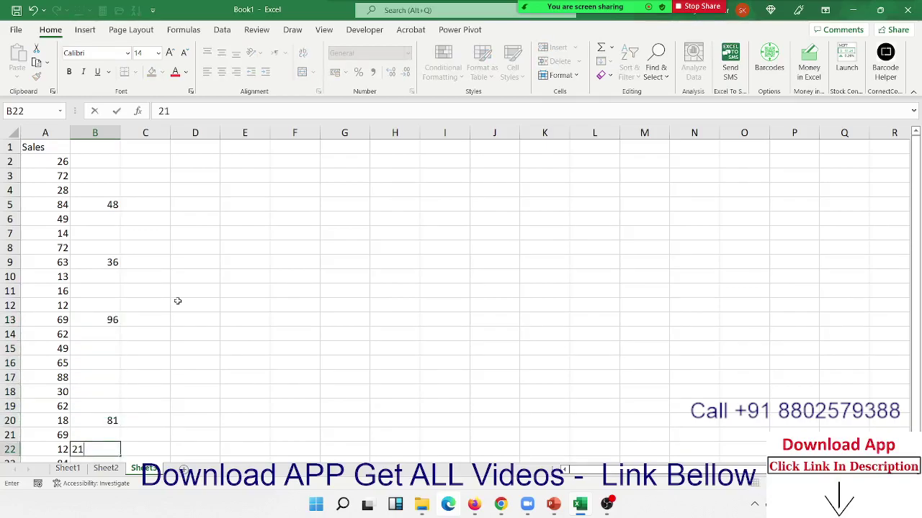
pyautogui.press('Return')
pyautogui.press('Down')
pyautogui.press('Down')
# Enter 20 in B7
pyautogui.press('Down')
pyautogui.press('Up')
pyautogui.press('Up')
pyautogui.press('Up')
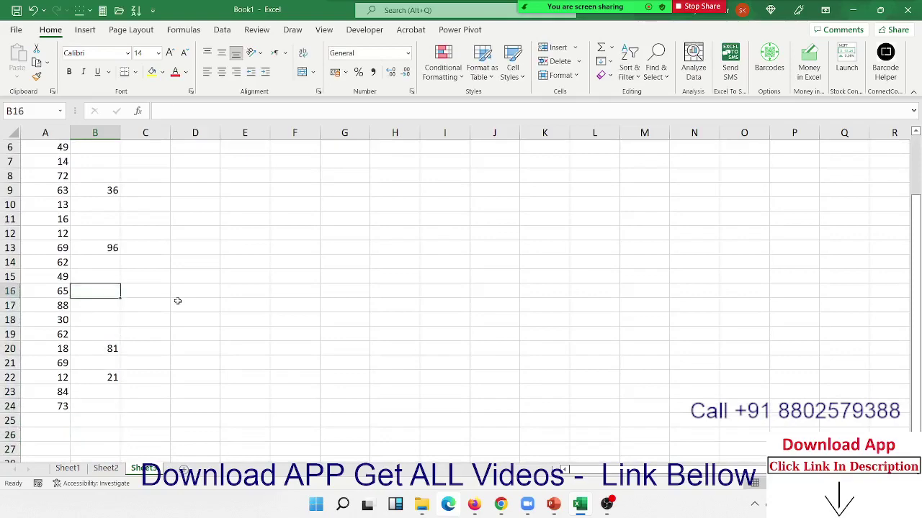
pyautogui.press('Up')
pyautogui.press('Up')
pyautogui.press('Up')
pyautogui.press('Up')
pyautogui.press('Up')
pyautogui.press('Down')
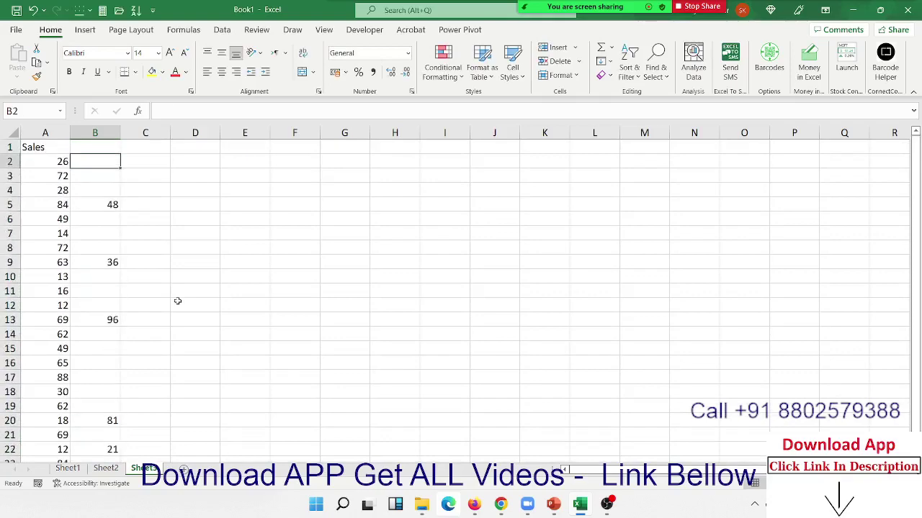
pyautogui.press('Down')
pyautogui.press('Down')
pyautogui.press('Down')
pyautogui.press('Down')
pyautogui.press('Down')
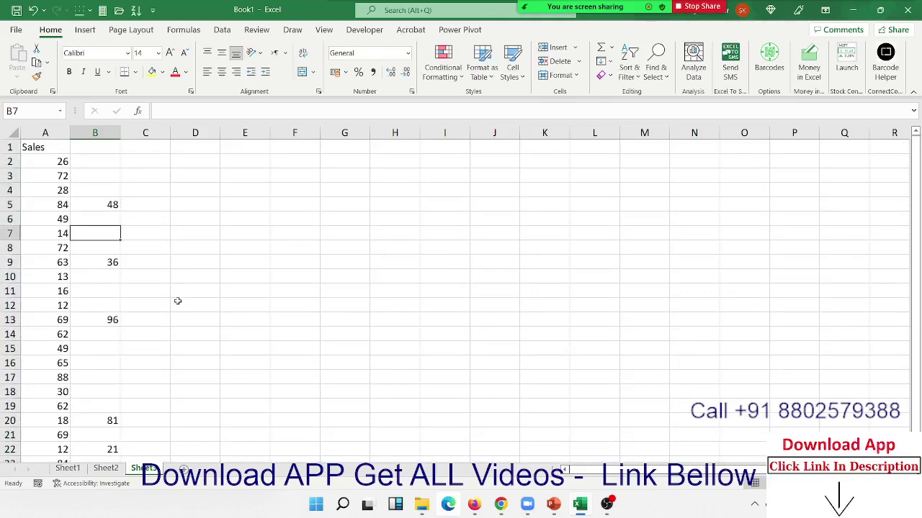
pyautogui.write('20')
pyautogui.press('Return')
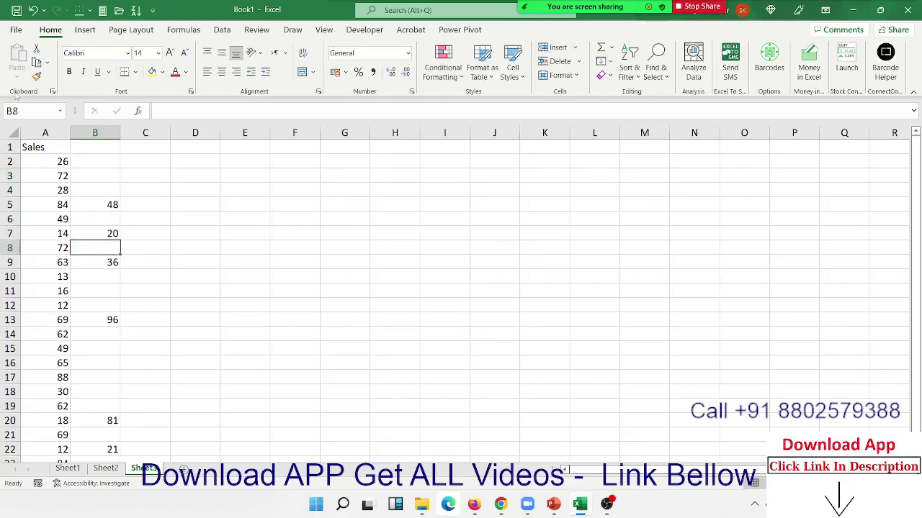
pyautogui.click(45, 133)
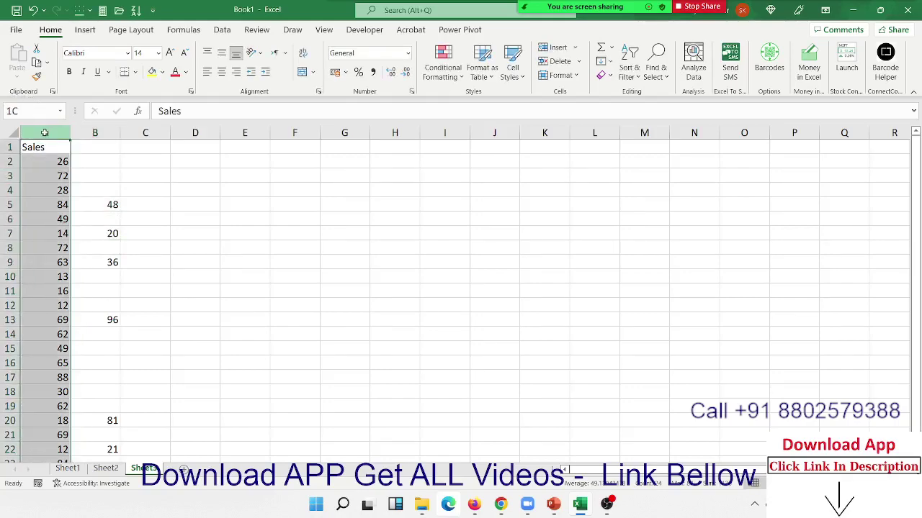
pyautogui.click(83, 131)
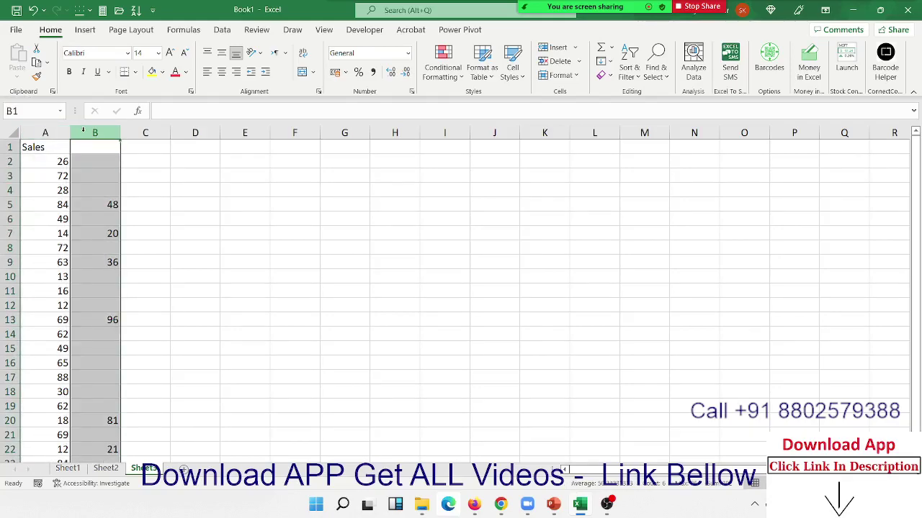
pyautogui.click(94, 191)
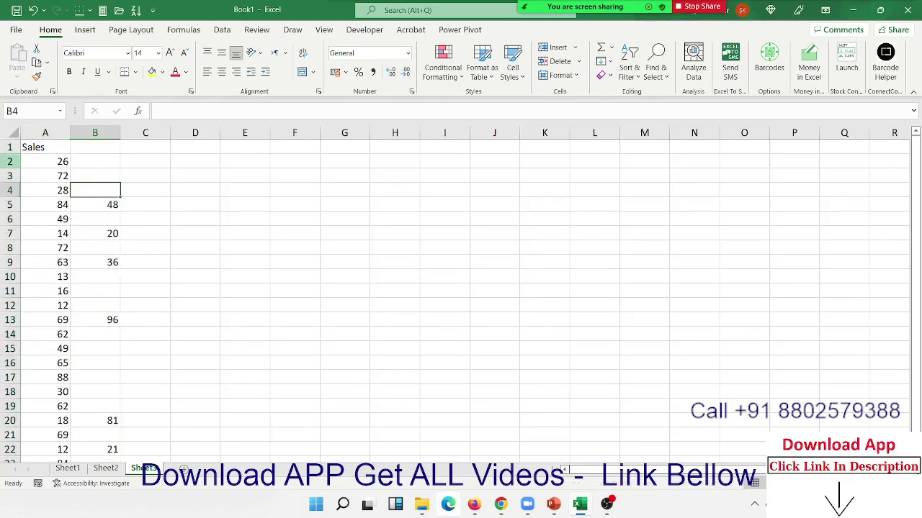
pyautogui.moveTo(95, 156); pyautogui.dragTo(92, 187)
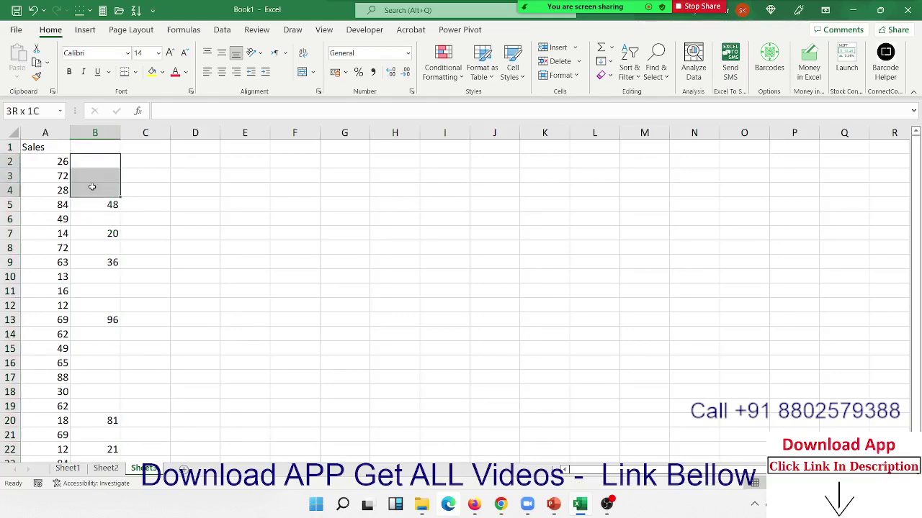
pyautogui.click(87, 219)
pyautogui.click(90, 248)
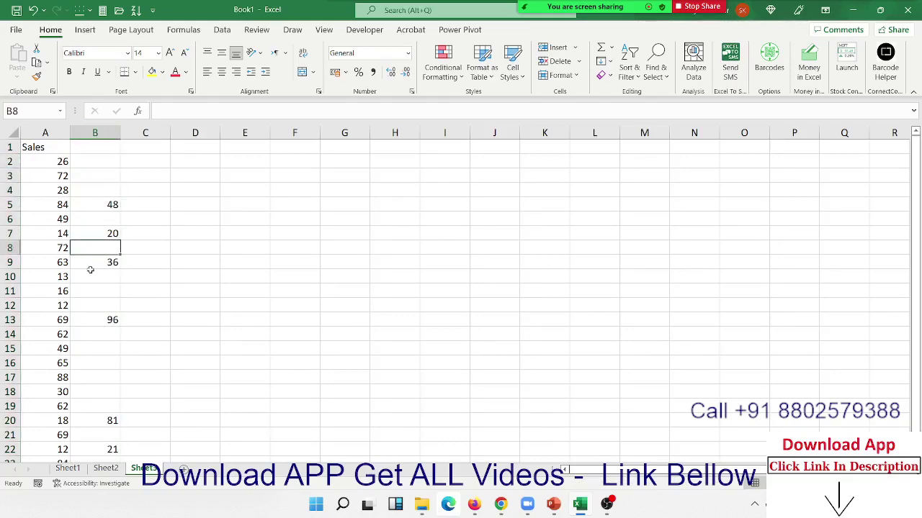
pyautogui.moveTo(90, 277); pyautogui.dragTo(92, 303)
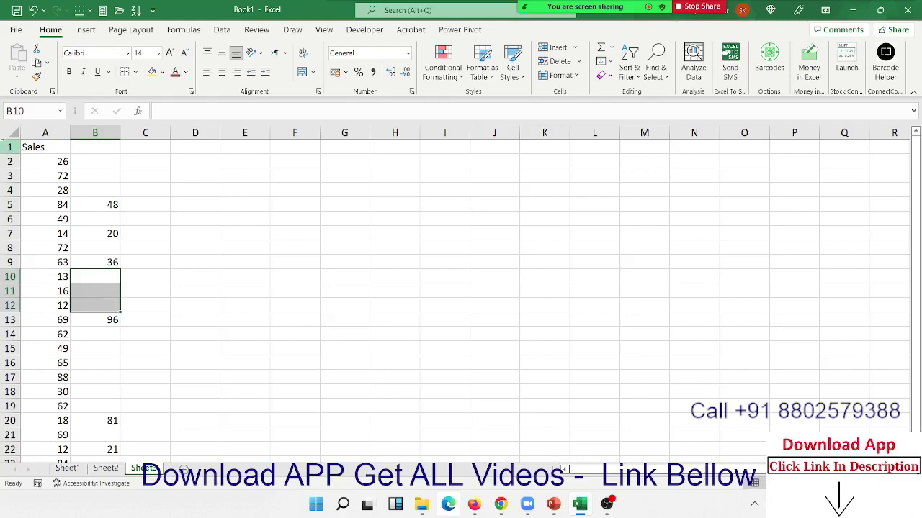
pyautogui.click(108, 205)
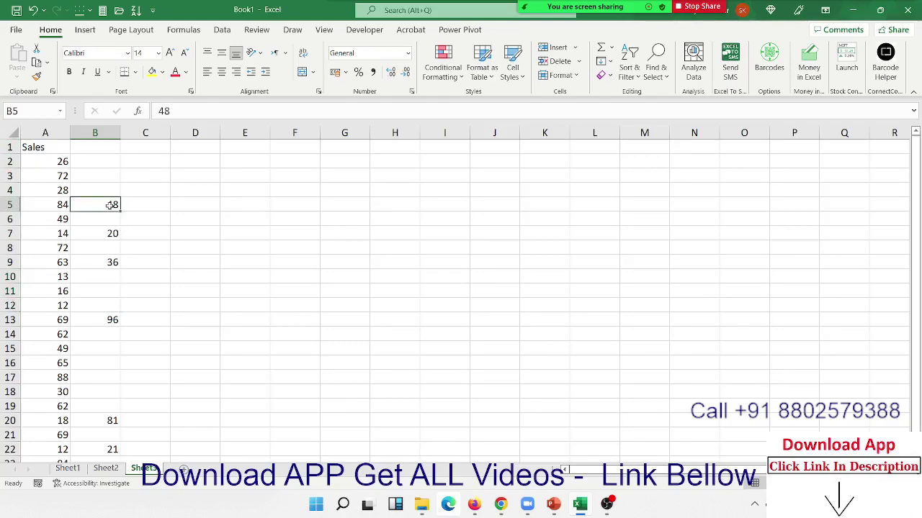
pyautogui.click(62, 205)
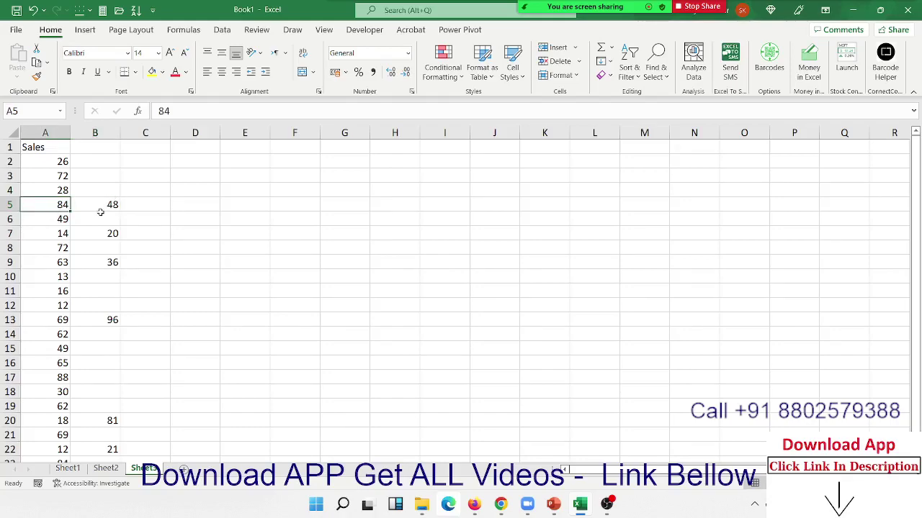
pyautogui.click(102, 204)
# Copy 48 from B5 into A5 and 20 from B7 into A7
pyautogui.hotkey('ctrl', 'c')
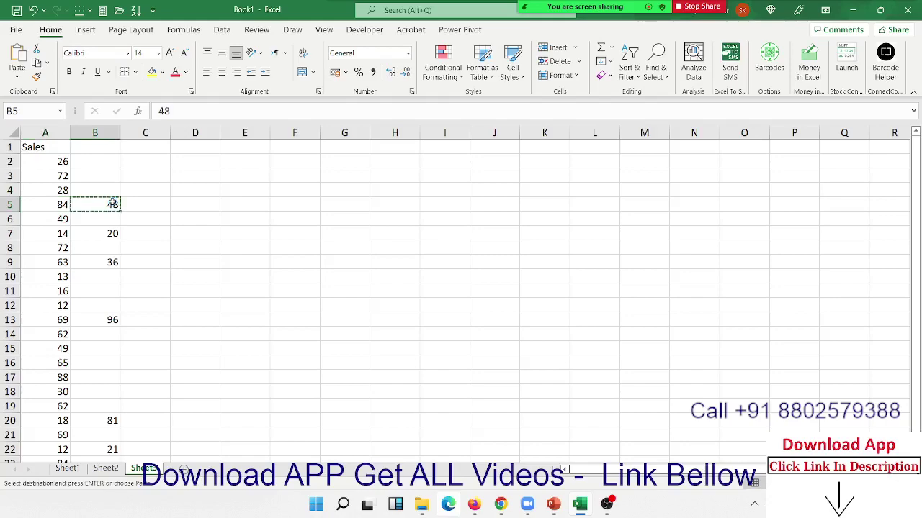
pyautogui.press('Left')
pyautogui.hotkey('ctrl', 'v')
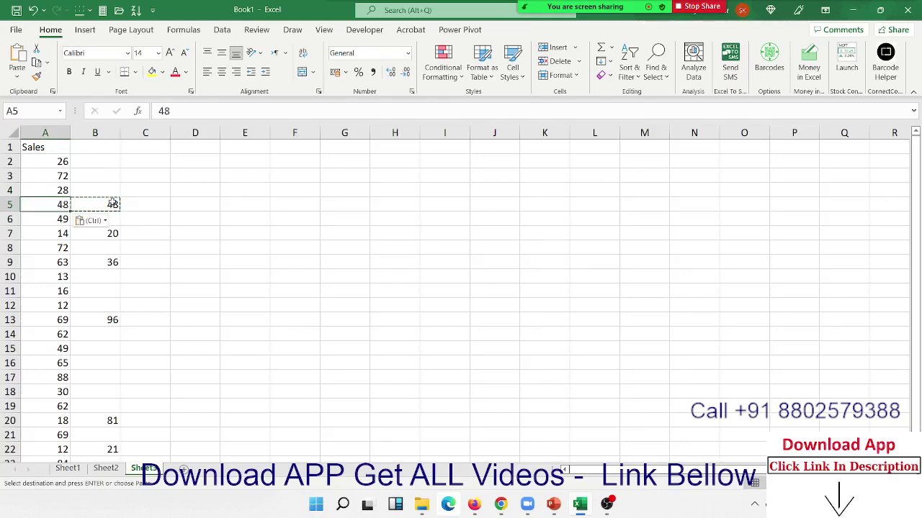
pyautogui.press('Down')
pyautogui.press('Down')
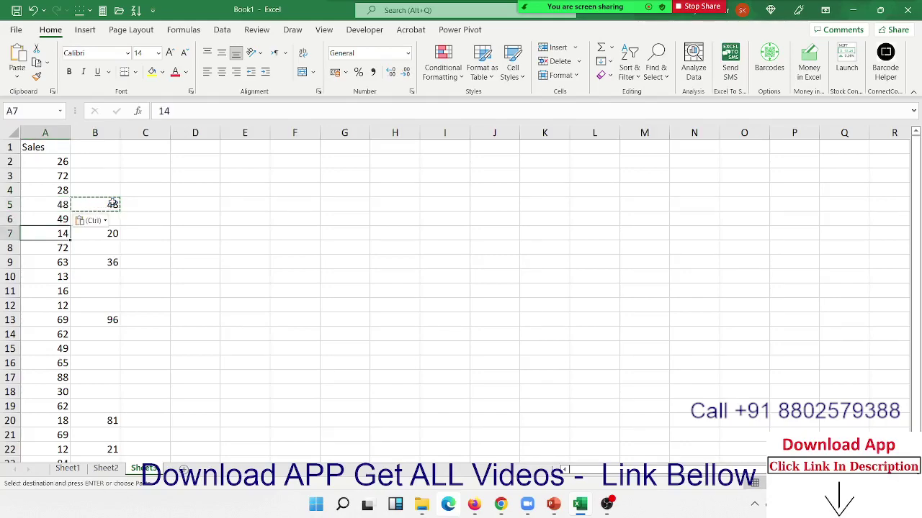
pyautogui.press('Right')
pyautogui.press('Left')
pyautogui.press('Right')
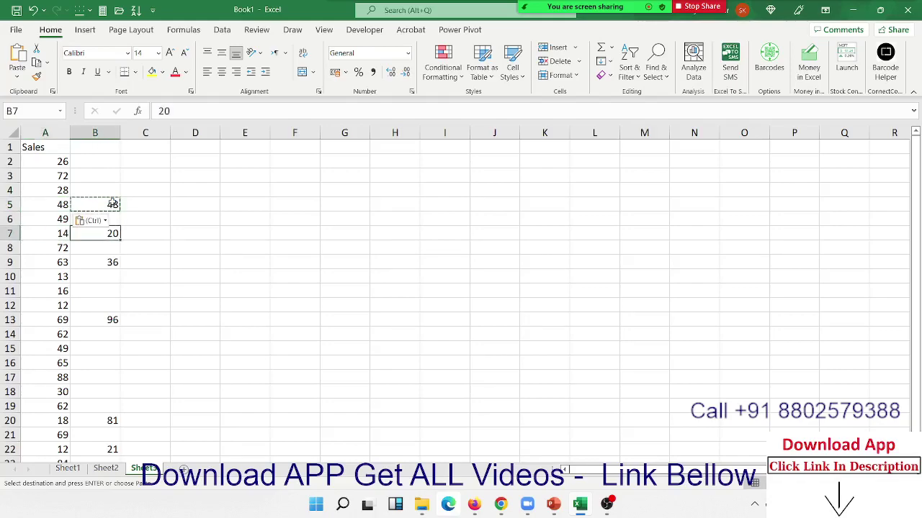
pyautogui.hotkey('ctrl', 'c')
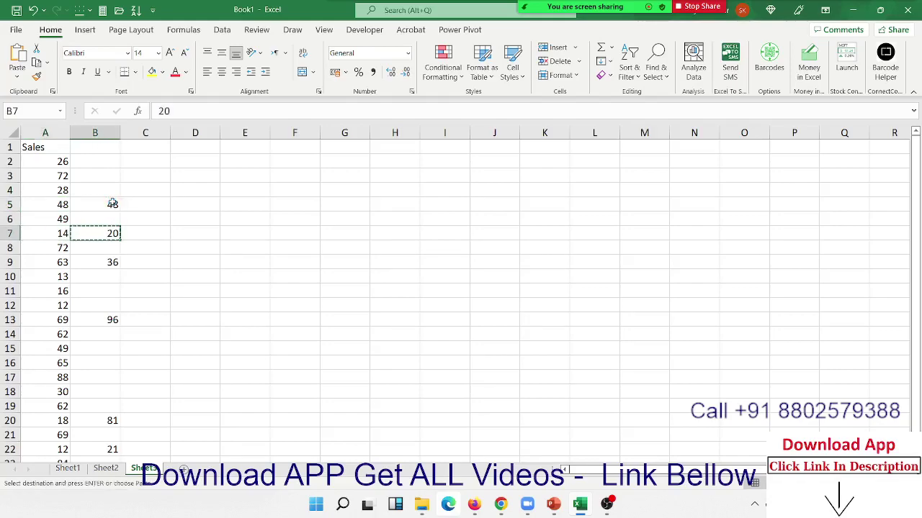
pyautogui.press('Left')
pyautogui.hotkey('ctrl', 'v')
# Copy 36 from B9 into A9, replacing 63
pyautogui.press('Down')
pyautogui.press('Down')
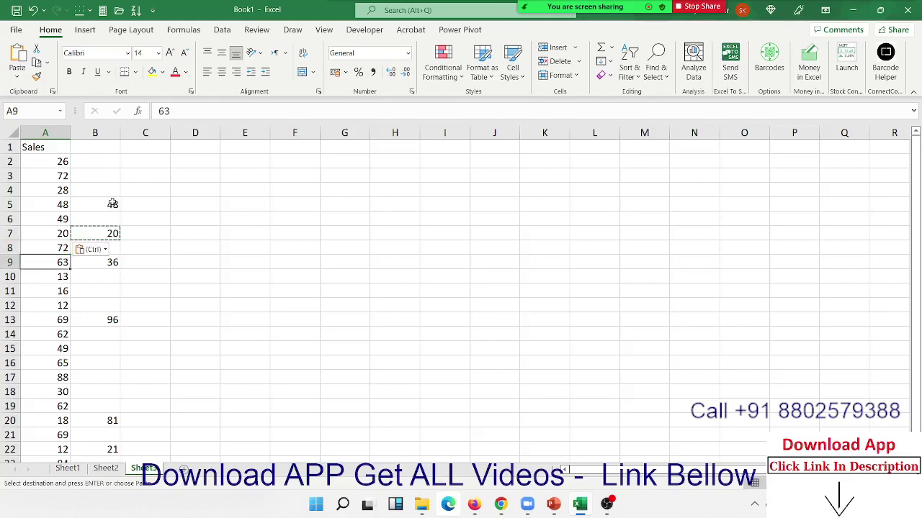
pyautogui.press('Right')
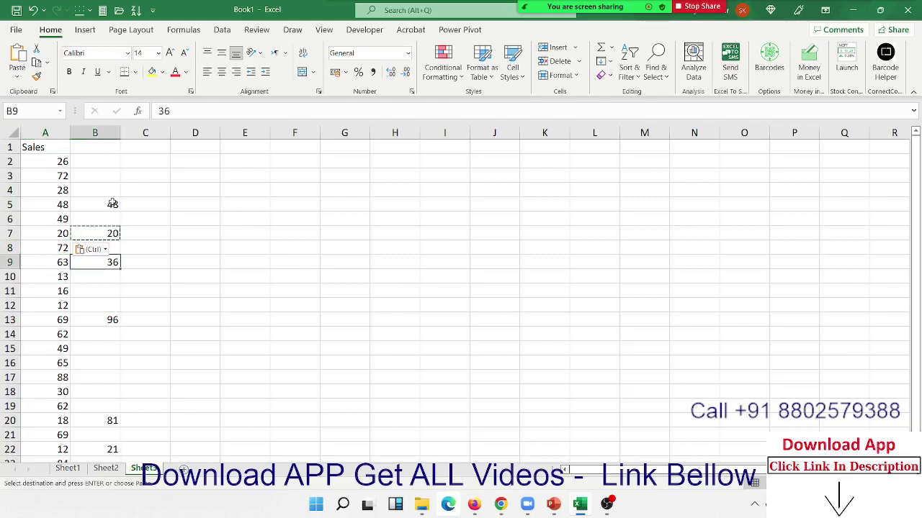
pyautogui.hotkey('ctrl', 'c')
pyautogui.press('Left')
pyautogui.hotkey('ctrl', 'v')
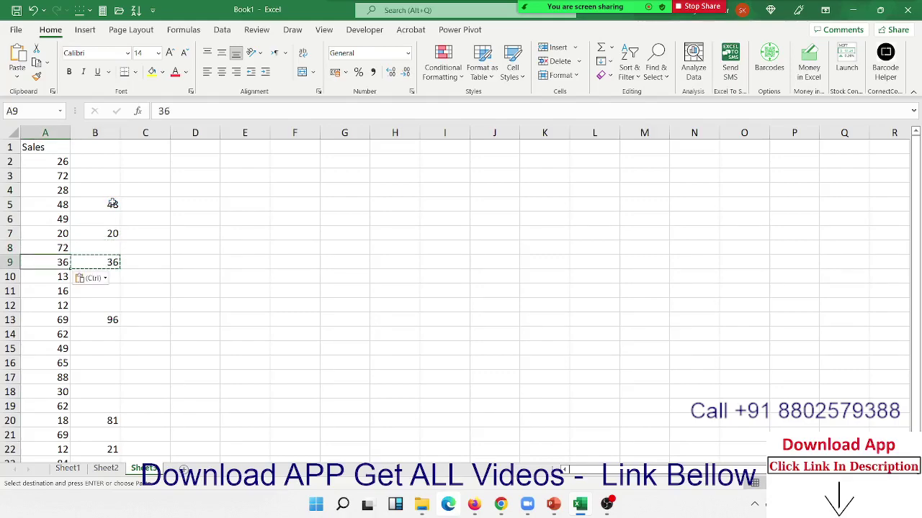
# Undo the pastes into column A and clear the pending copy
pyautogui.hotkey('ctrl', 'z')
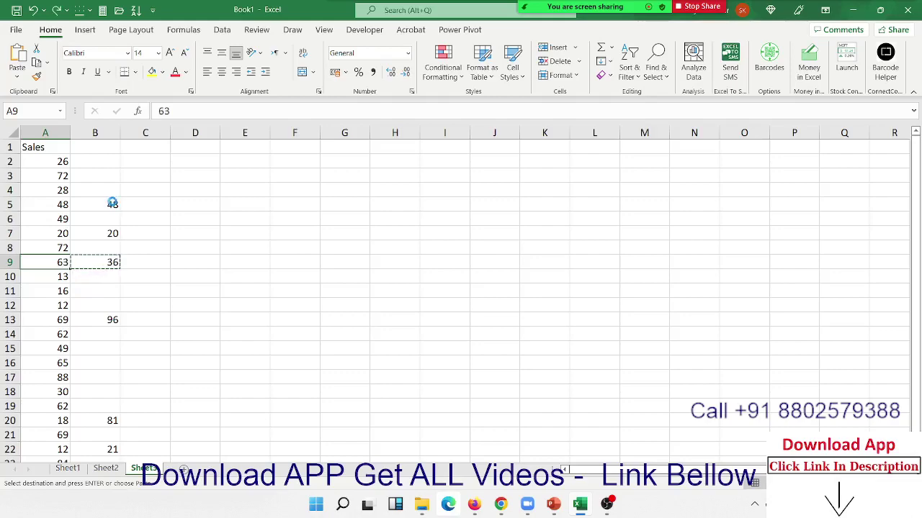
pyautogui.hotkey('ctrl', 'z')
pyautogui.hotkey('ctrl', 'z')
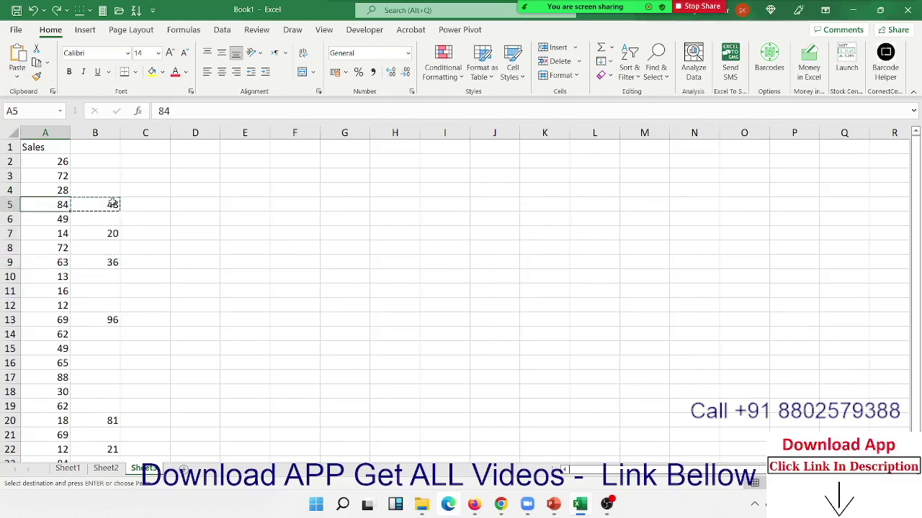
pyautogui.press('Escape')
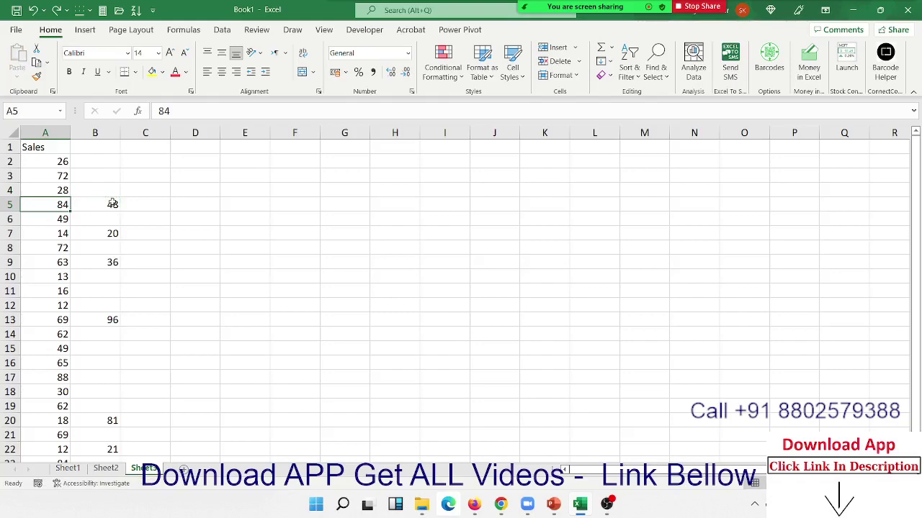
# Paste column B over the whole Sales column, then undo to restore the figures
pyautogui.click(94, 132)
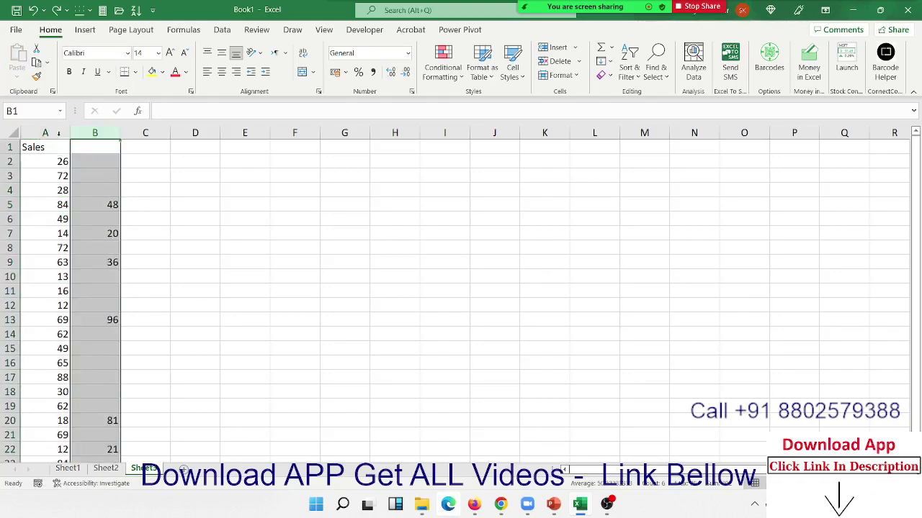
pyautogui.click(40, 132)
pyautogui.click(90, 132)
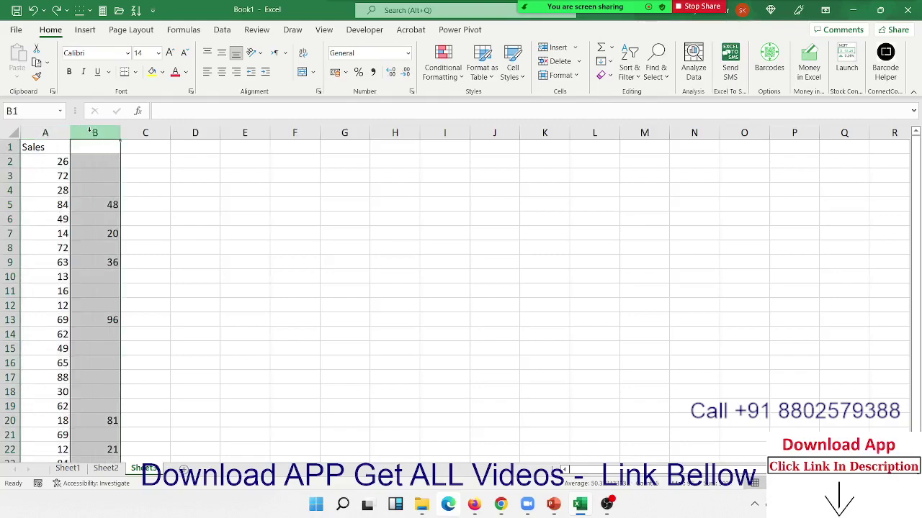
pyautogui.hotkey('ctrl', 'c')
pyautogui.click(53, 133)
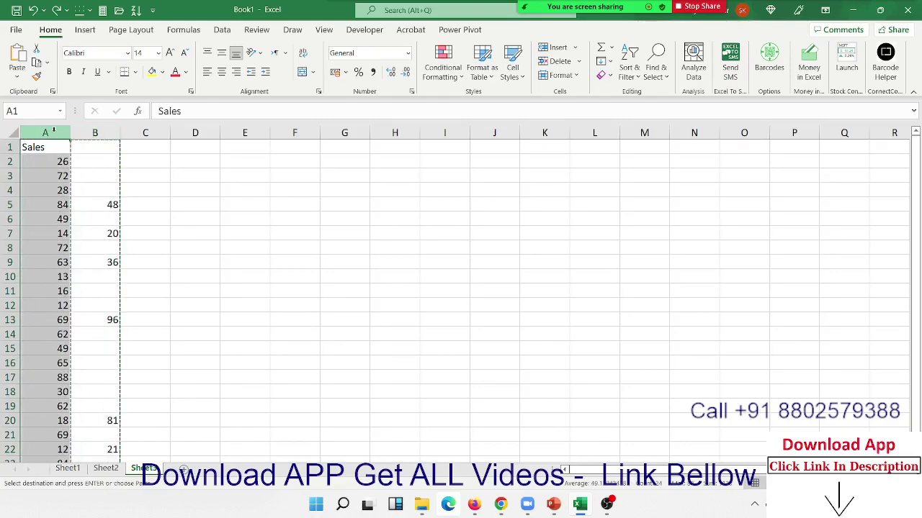
pyautogui.hotkey('ctrl', 'v')
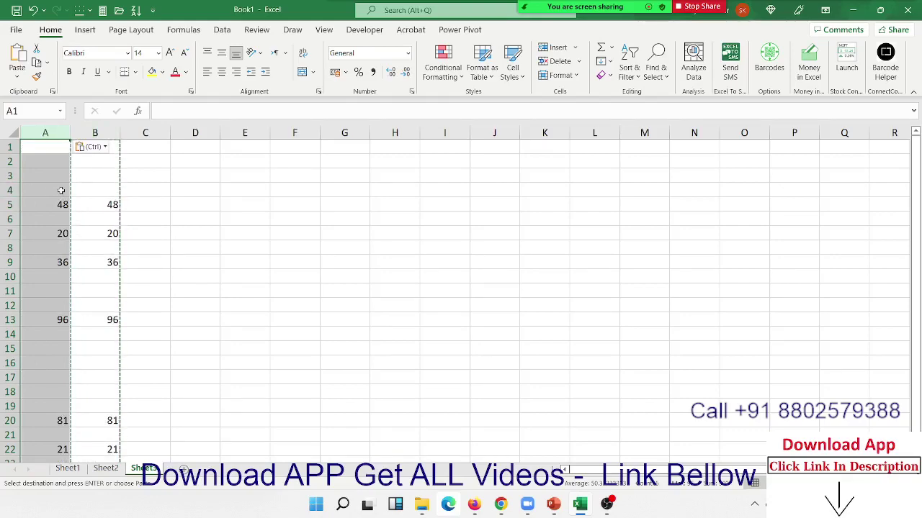
pyautogui.hotkey('ctrl', 'z')
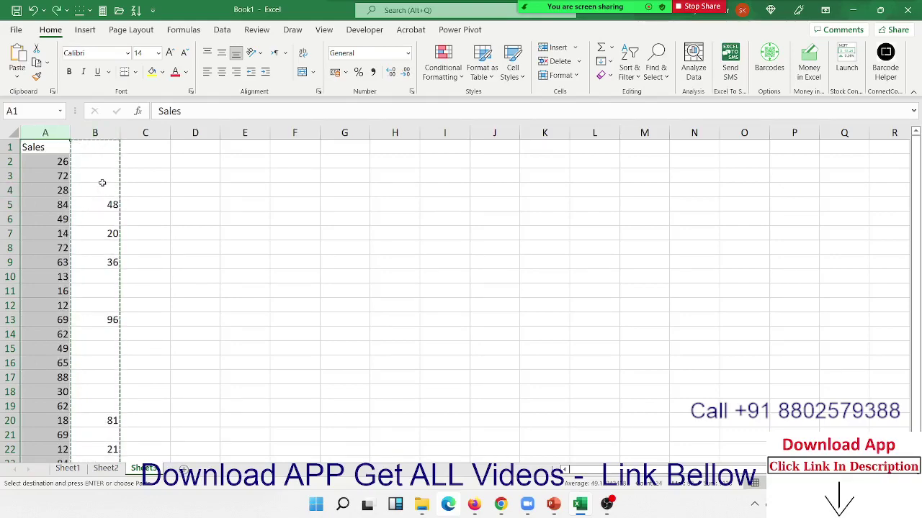
# Try a paste at A5:B5, cancel the copy, then recopy column B and select column A
pyautogui.moveTo(102, 188); pyautogui.dragTo(93, 167)
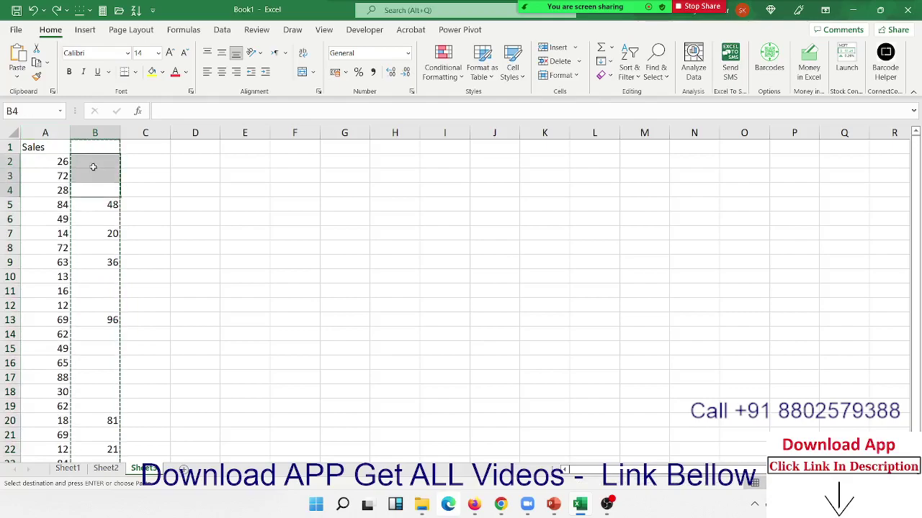
pyautogui.click(58, 209)
pyautogui.moveTo(57, 209)
pyautogui.mouseDown()
pyautogui.moveTo(94, 209)
pyautogui.moveTo(94, 233)
pyautogui.mouseUp()
pyautogui.hotkey('ctrl', 'v')
pyautogui.click(62, 233)
pyautogui.press('Escape')
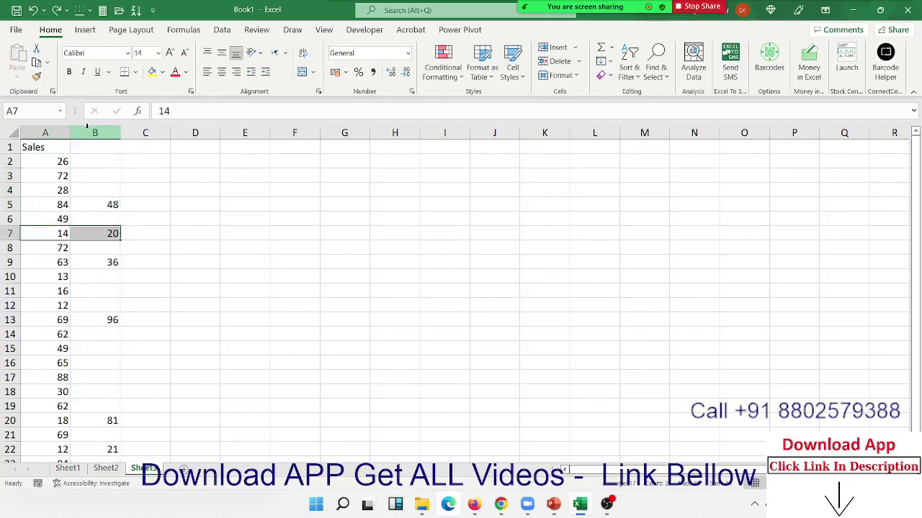
pyautogui.click(87, 132)
pyautogui.hotkey('ctrl', 'c')
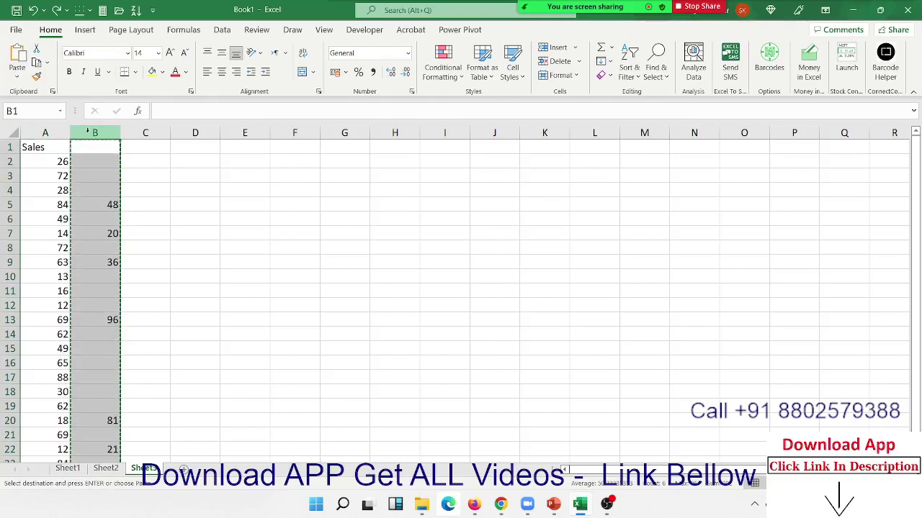
pyautogui.click(60, 135)
# Paste column B onto column A through Paste Special with Skip blanks ticked
pyautogui.rightClick(59, 137)
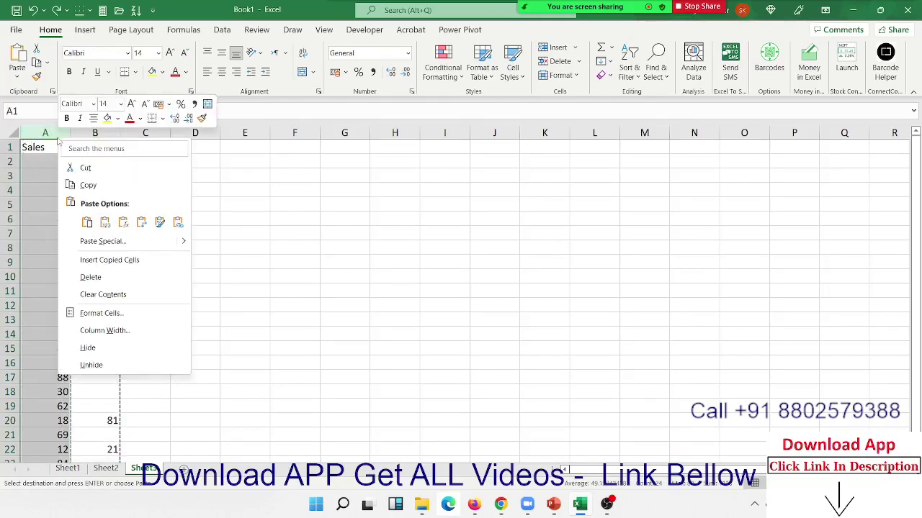
pyautogui.click(97, 241)
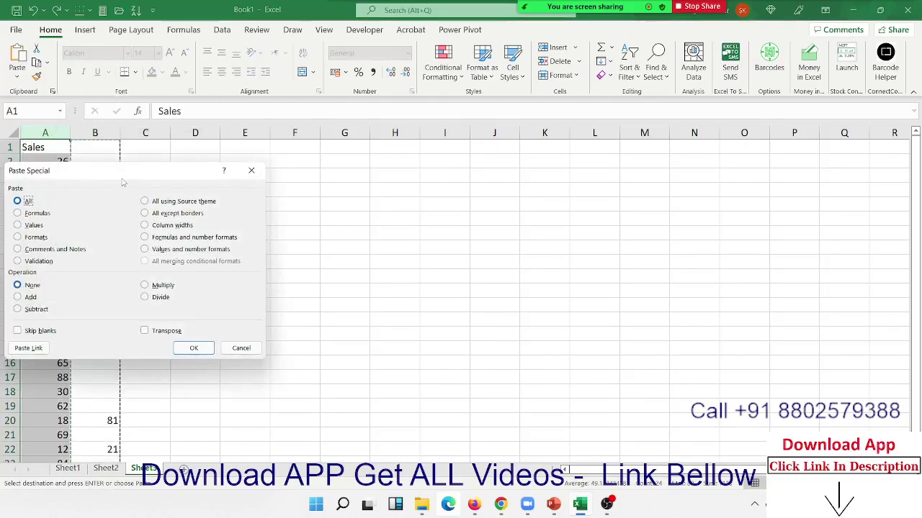
pyautogui.moveTo(128, 180); pyautogui.dragTo(409, 163)
pyautogui.click(334, 312)
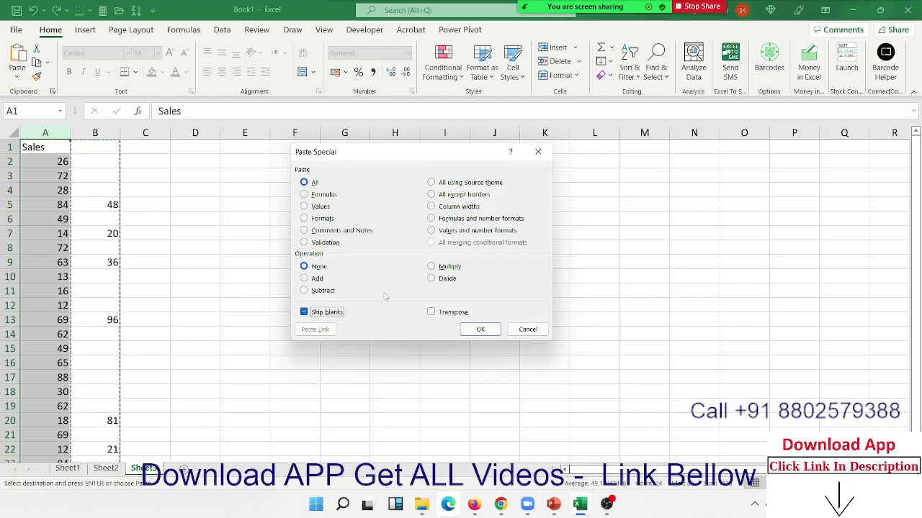
pyautogui.click(471, 335)
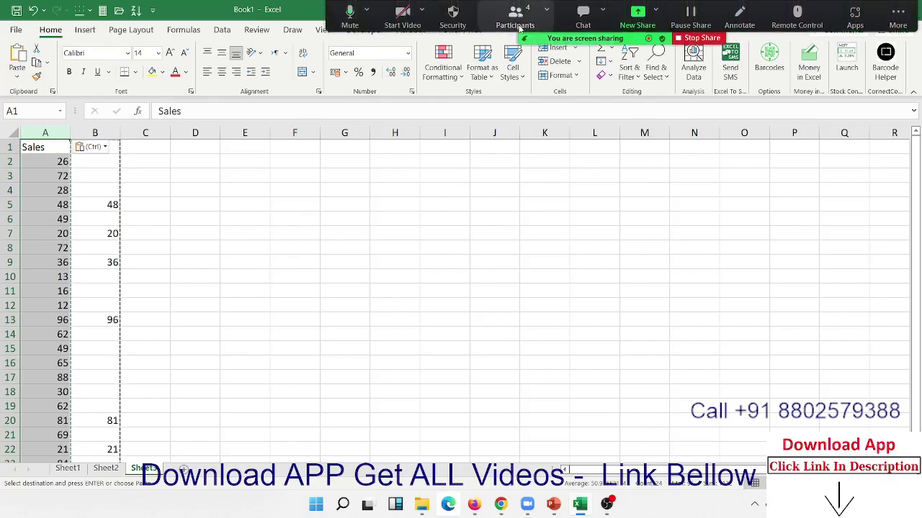
# Compare A5 with B5, then undo the skip-blanks paste and clear the pending copy
pyautogui.click(520, 25)
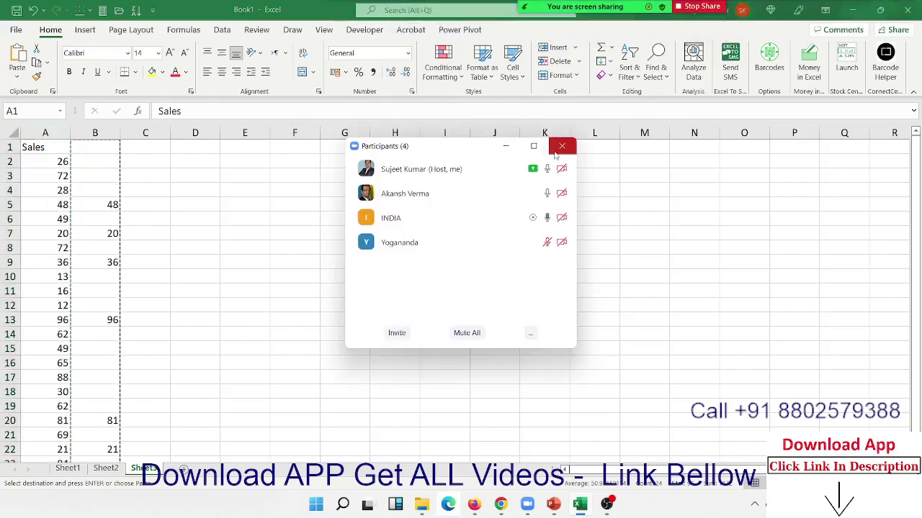
pyautogui.click(561, 146)
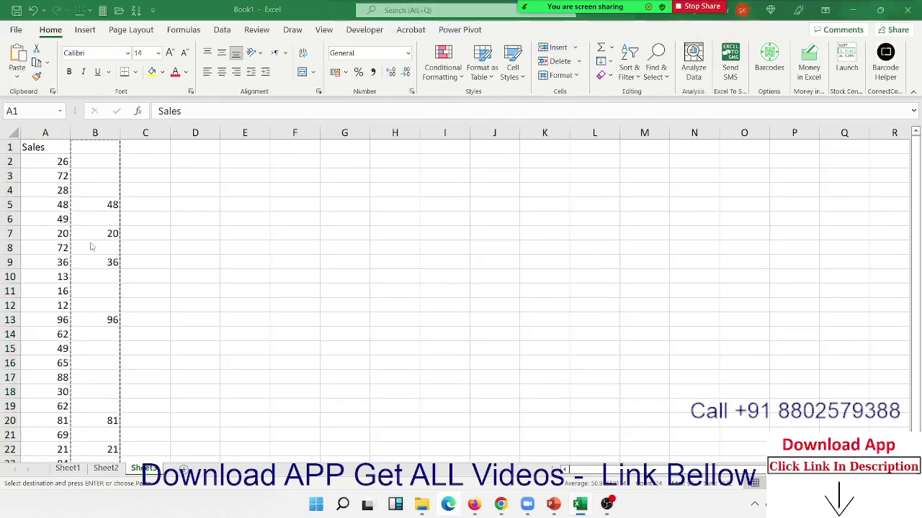
pyautogui.hotkey('ctrl', 'v')
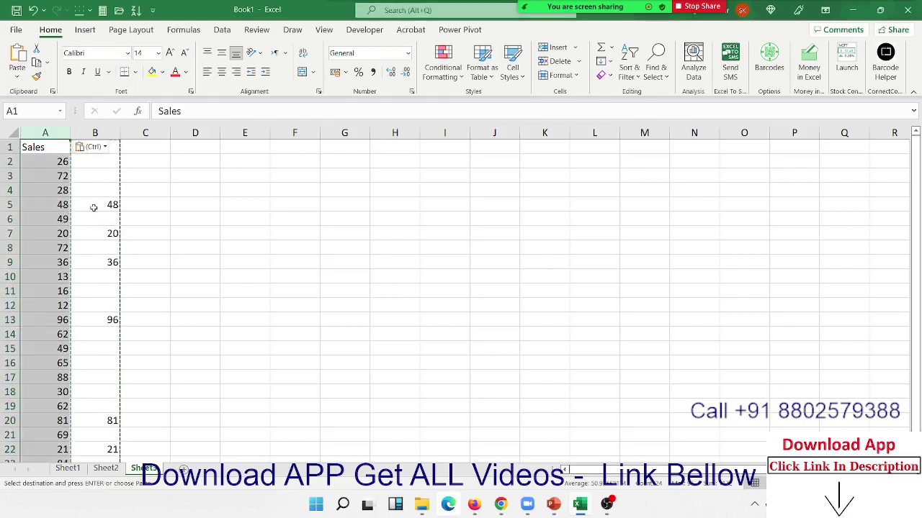
pyautogui.click(101, 208)
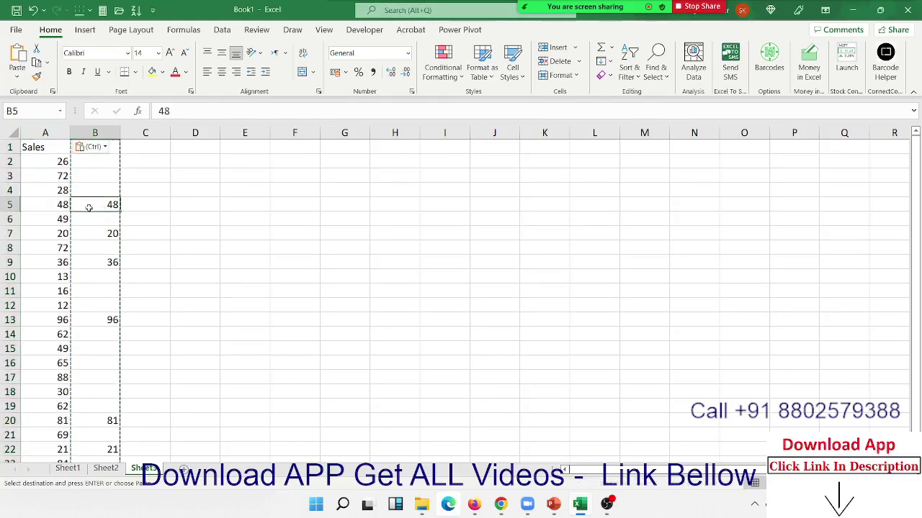
pyautogui.click(61, 206)
pyautogui.click(95, 209)
pyautogui.hotkey('ctrl', 'z')
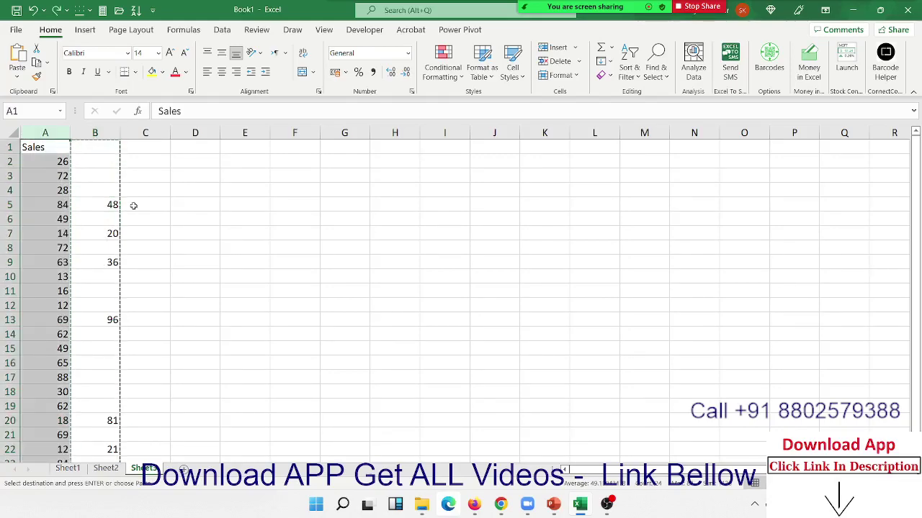
pyautogui.press('Escape')
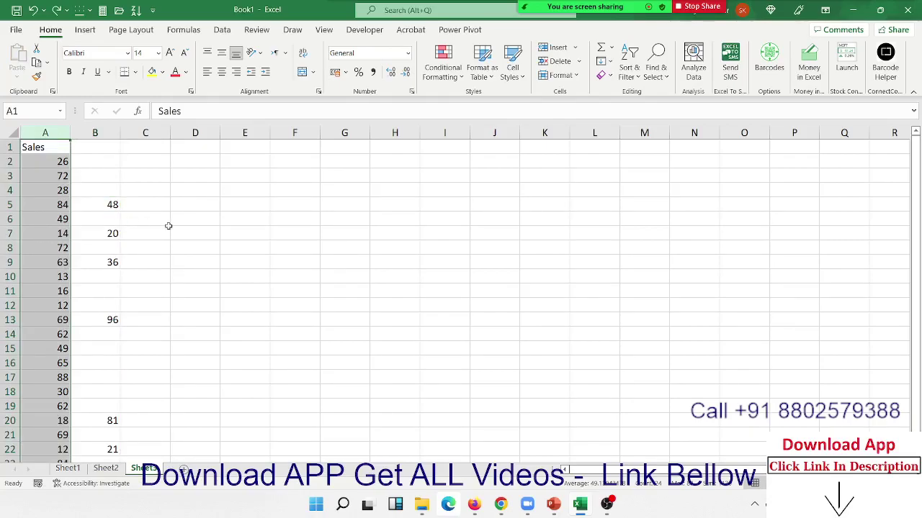
pyautogui.click(64, 207)
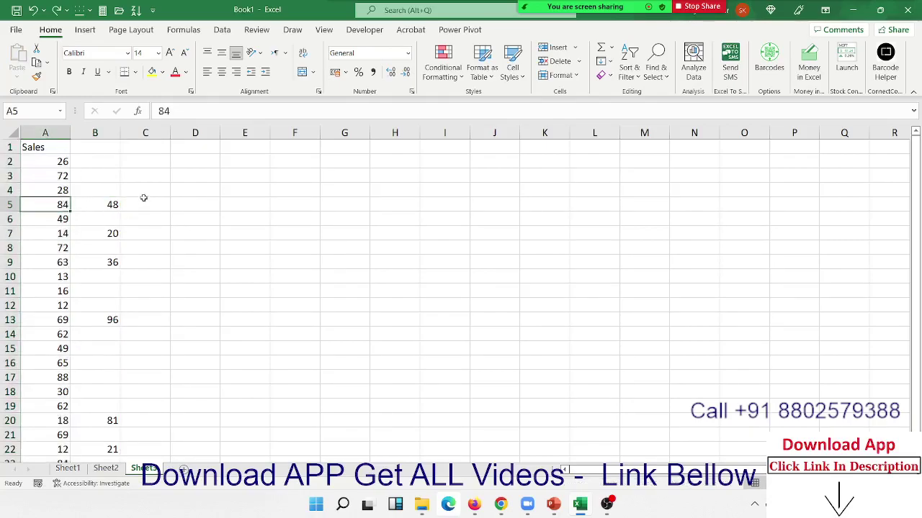
pyautogui.press('F2')
pyautogui.press('Right')
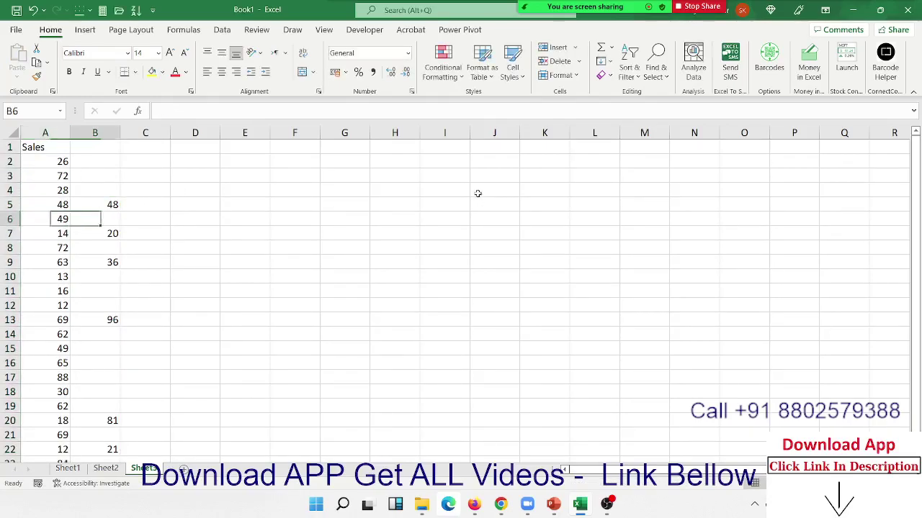
pyautogui.press('Right')
pyautogui.press('Left')
pyautogui.press('Down')
pyautogui.press('Up')
pyautogui.press('Up')
pyautogui.press('Delete')
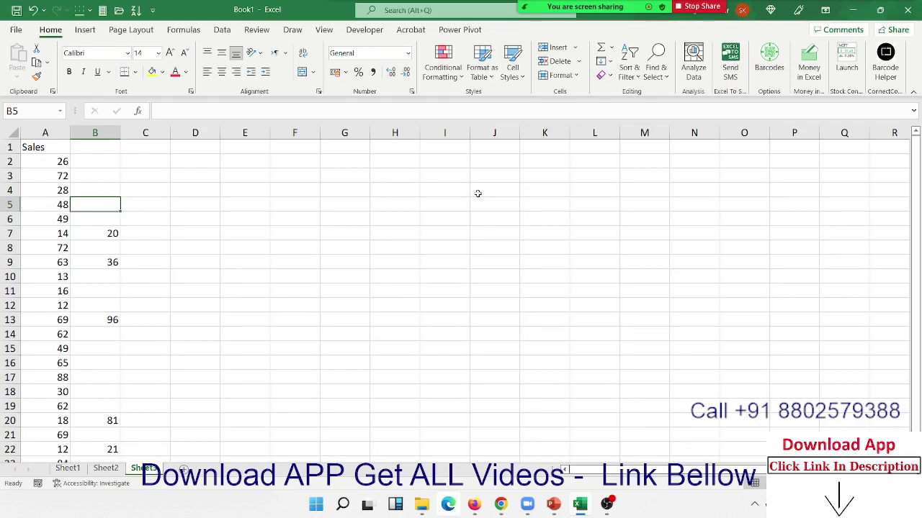
pyautogui.hotkey('ctrl', 'z')
pyautogui.press('Down')
pyautogui.hotkey('ctrl', 'z')
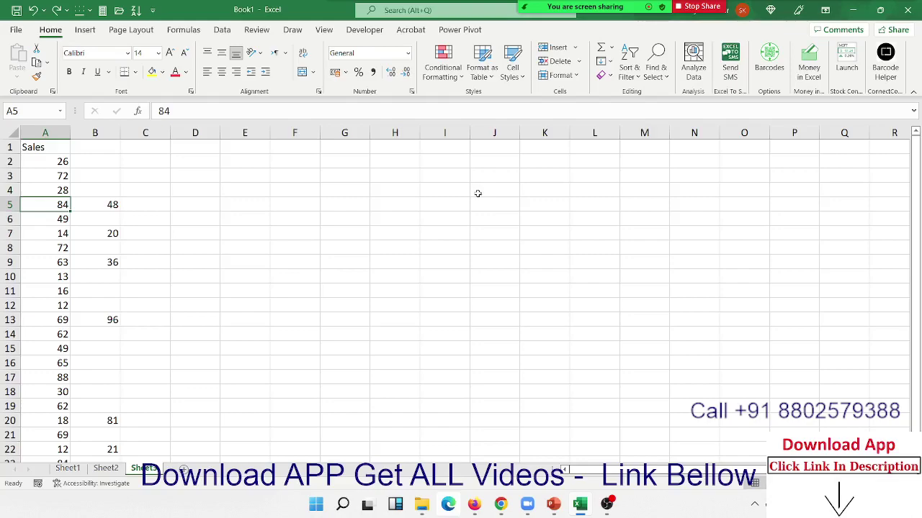
# Select column B, dismiss the accessibility results and return to Sheet3's Sales data
pyautogui.click(104, 131)
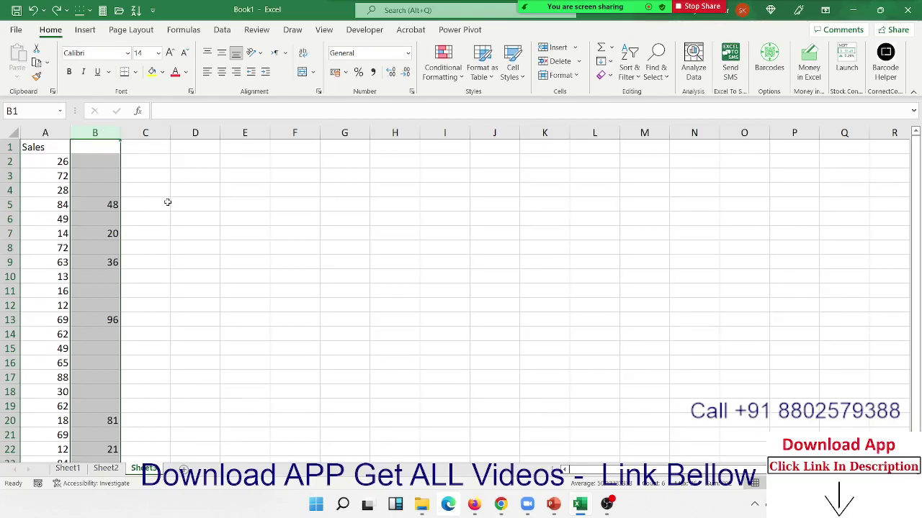
pyautogui.click(56, 179)
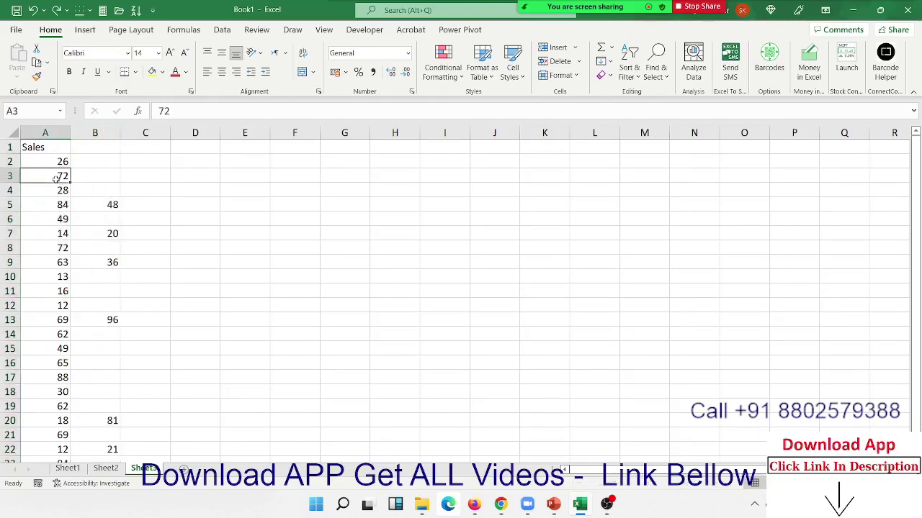
pyautogui.click(92, 134)
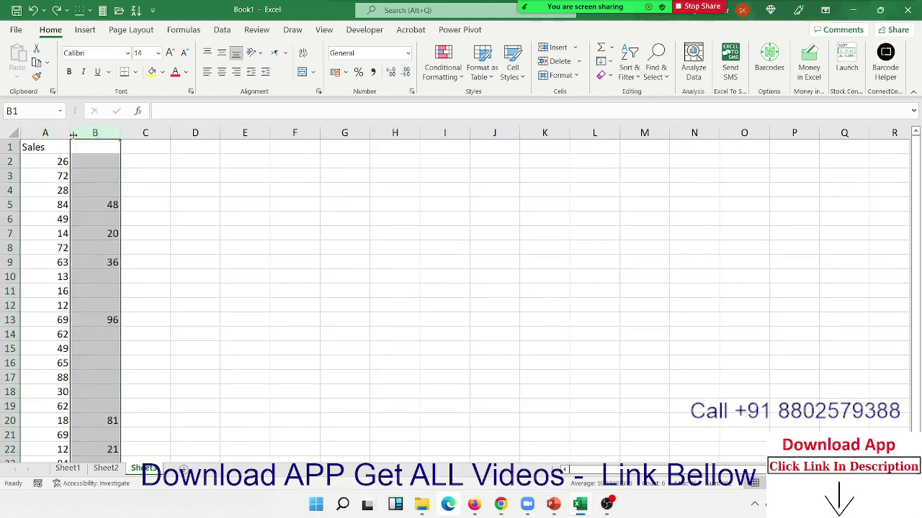
pyautogui.click(72, 483)
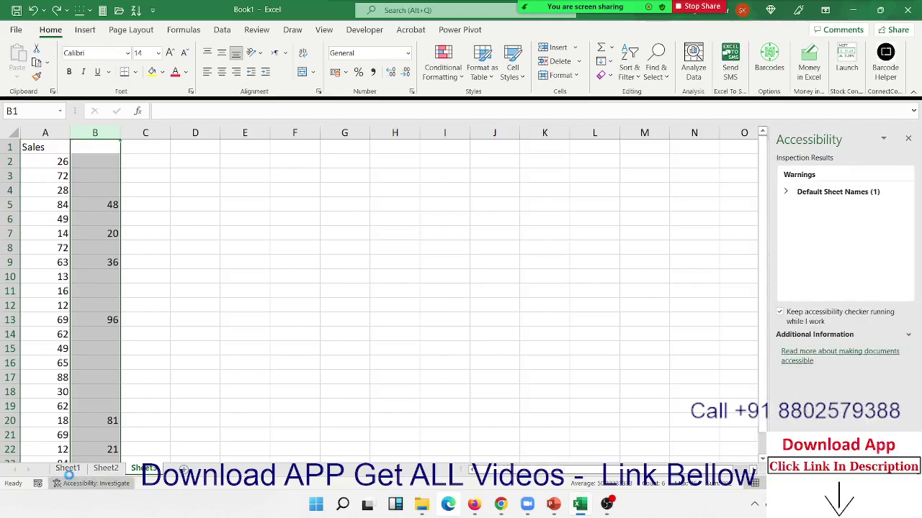
pyautogui.click(67, 468)
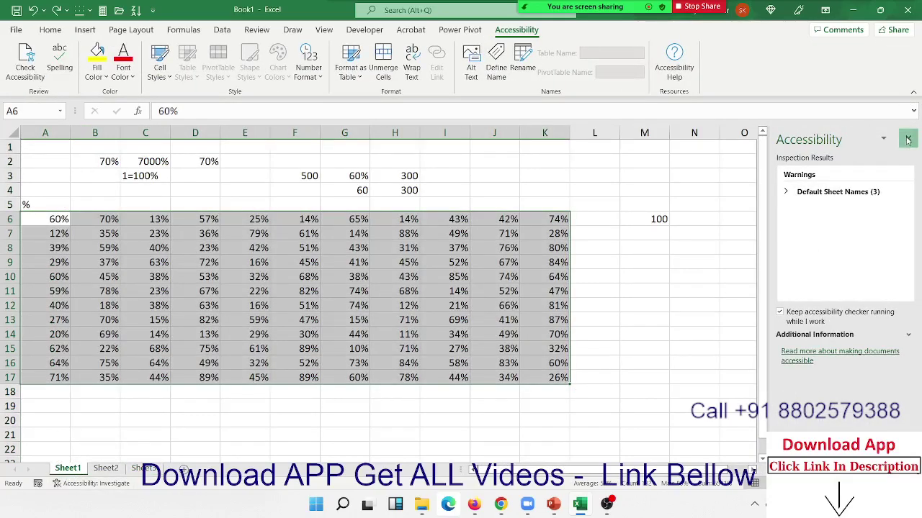
pyautogui.click(72, 483)
pyautogui.click(144, 468)
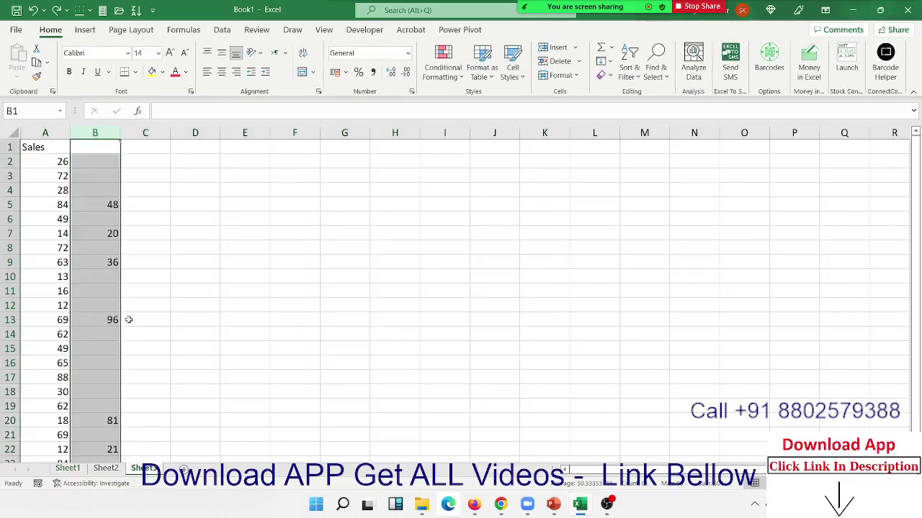
# Paste copied column B onto column A with Skip blanks, then go to Sheet2
pyautogui.rightClick(106, 132)
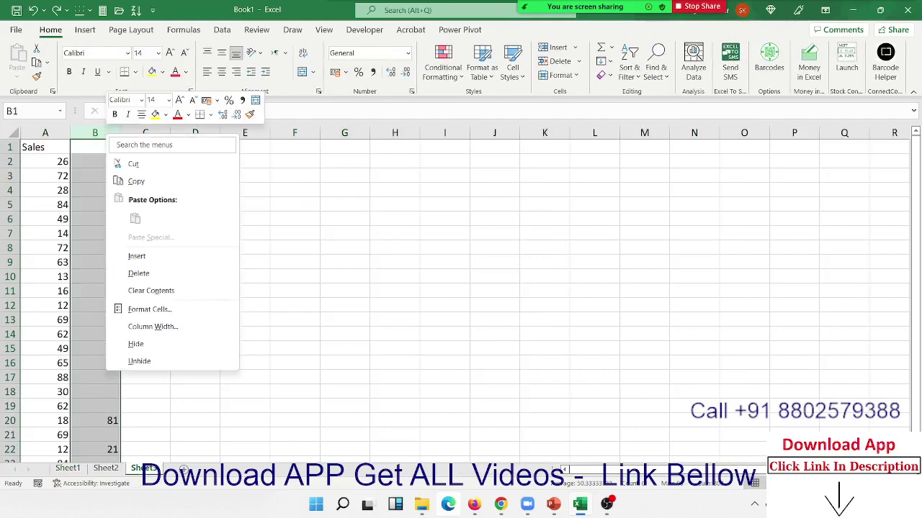
pyautogui.click(133, 181)
pyautogui.click(45, 136)
pyautogui.rightClick(47, 147)
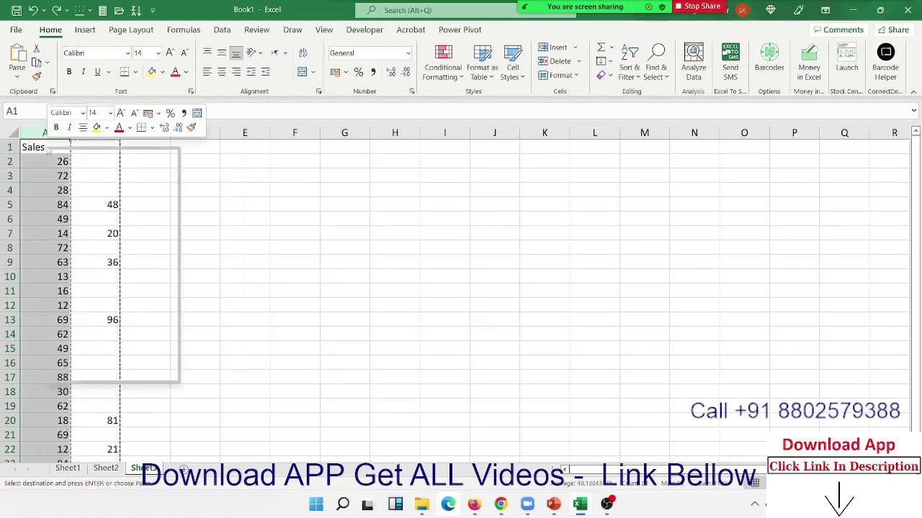
pyautogui.click(92, 250)
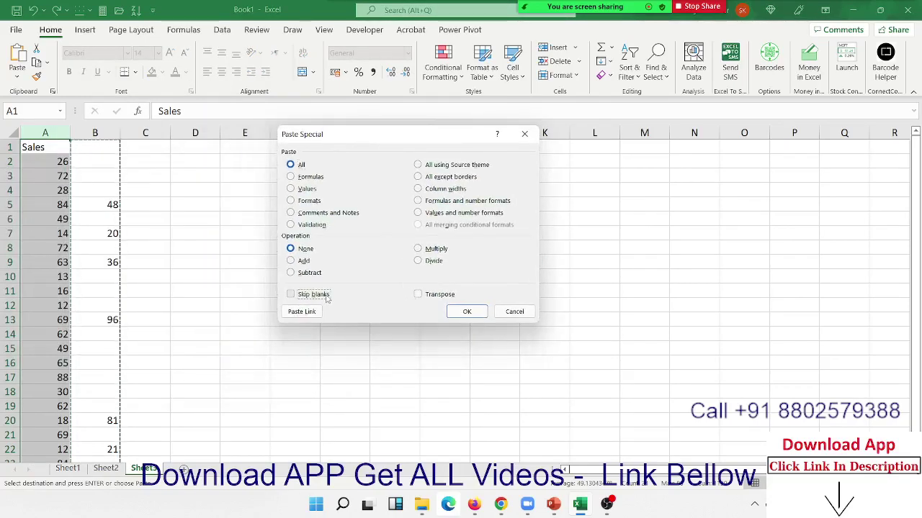
pyautogui.click(321, 295)
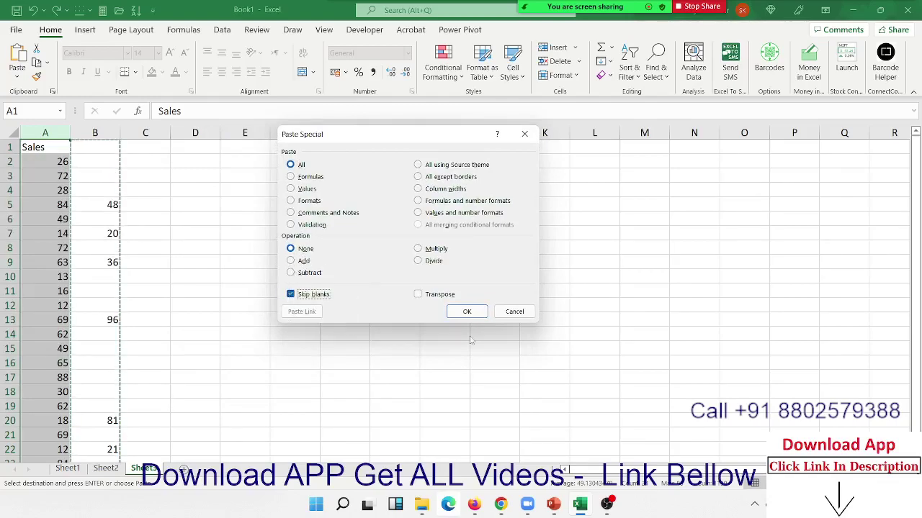
pyautogui.click(468, 314)
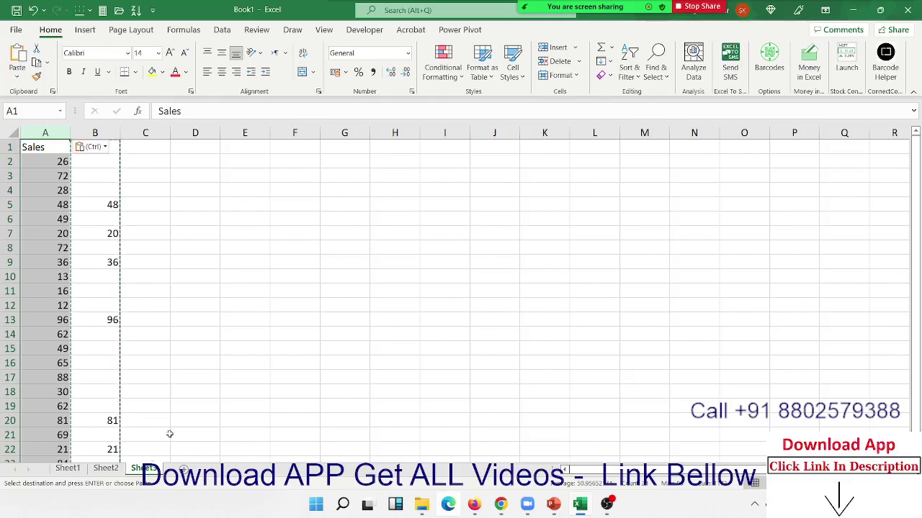
pyautogui.click(106, 469)
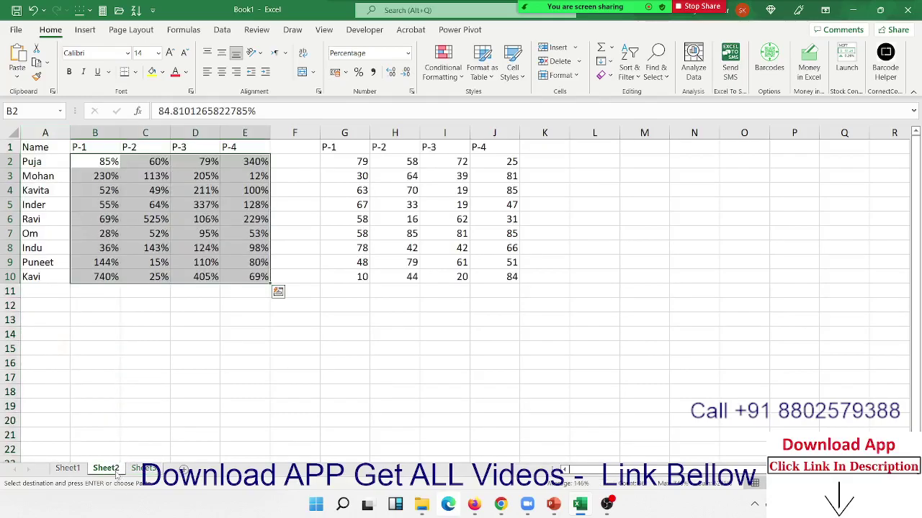
# Paste Sheet2's A1:B10 Name/P-1 table into Sheet3 at F1, then check cell B2 on Sheet2
pyautogui.click(94, 365)
pyautogui.moveTo(38, 144); pyautogui.dragTo(98, 267)
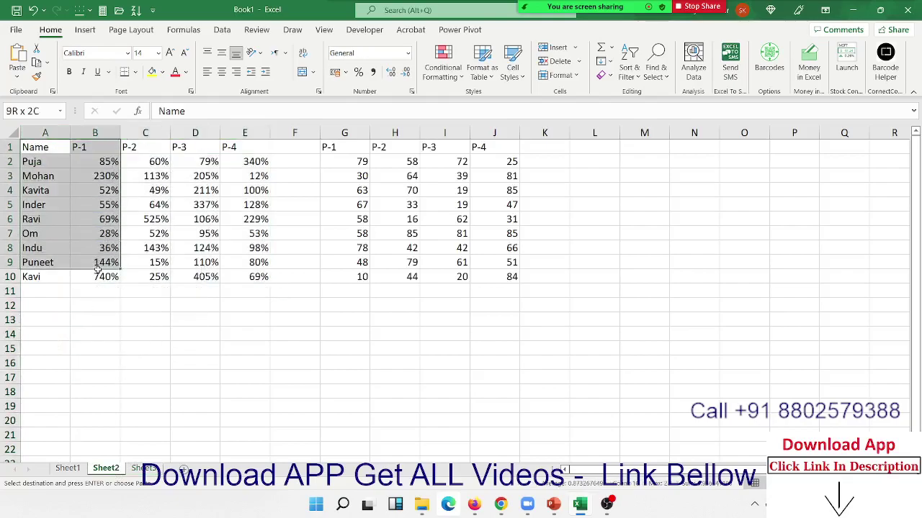
pyautogui.click(144, 468)
pyautogui.click(296, 146)
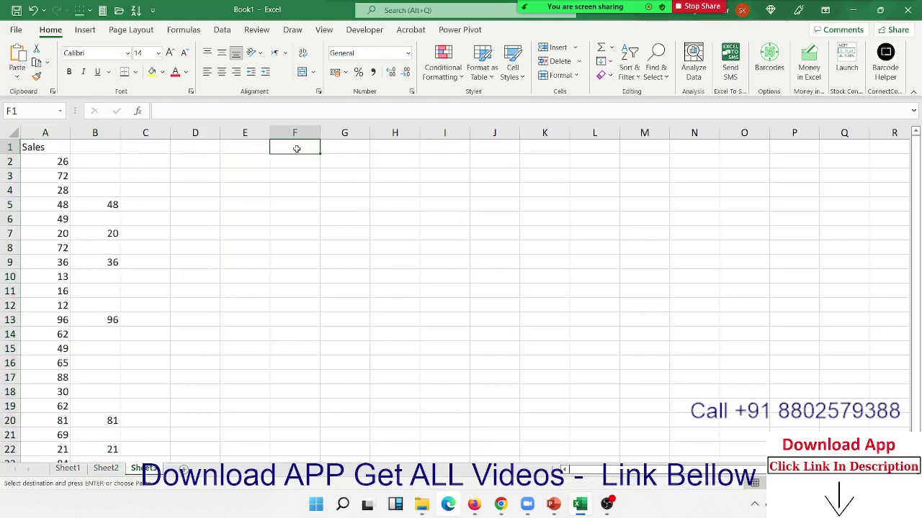
pyautogui.hotkey('ctrl', 'v')
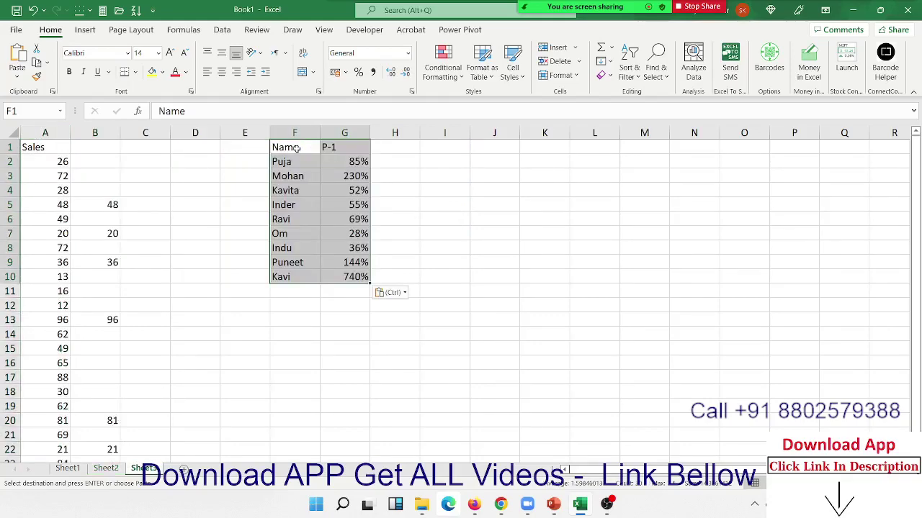
pyautogui.click(115, 469)
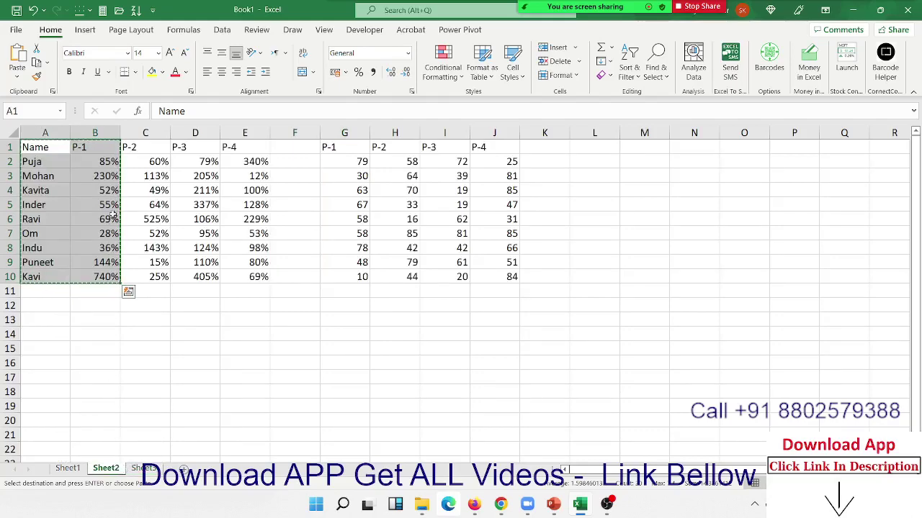
pyautogui.click(110, 163)
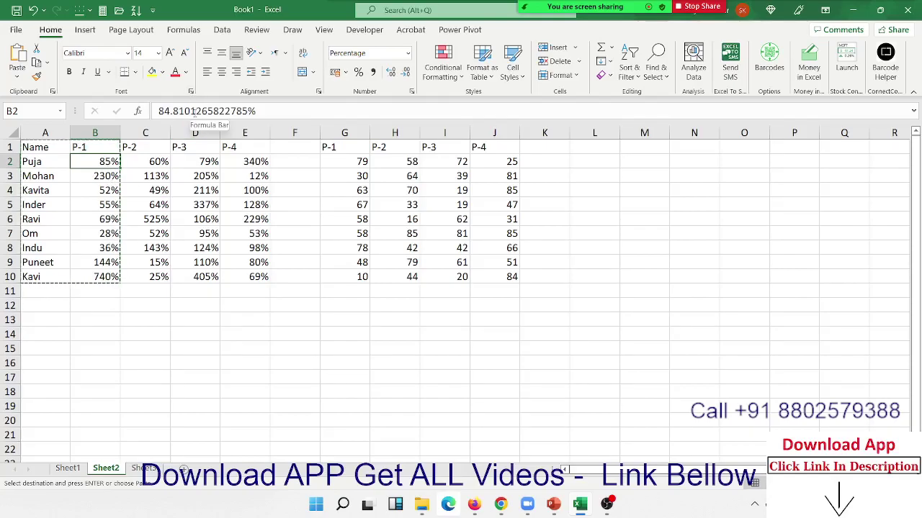
# Inspect B2's full 84.8101265822785% value, close the participants list and switch to Sheet3
pyautogui.click(174, 111)
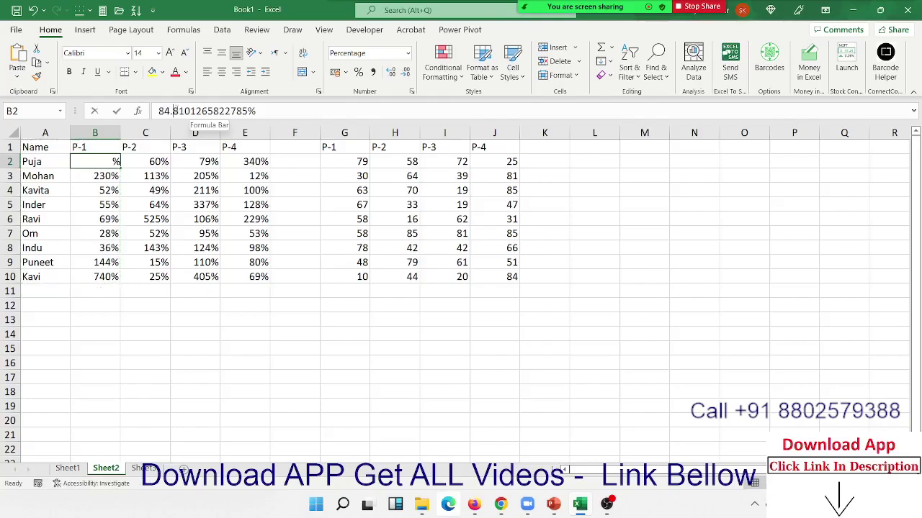
pyautogui.moveTo(174, 110); pyautogui.dragTo(250, 111)
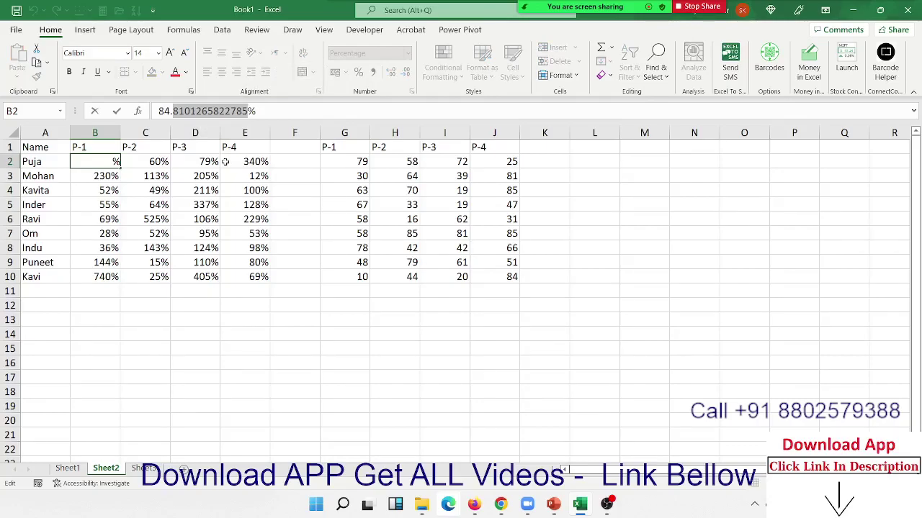
pyautogui.press('Return')
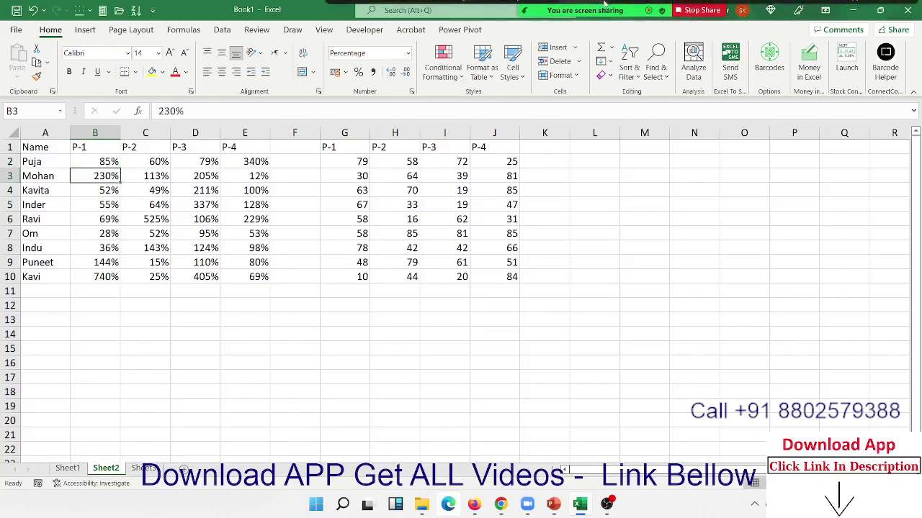
pyautogui.click(532, 13)
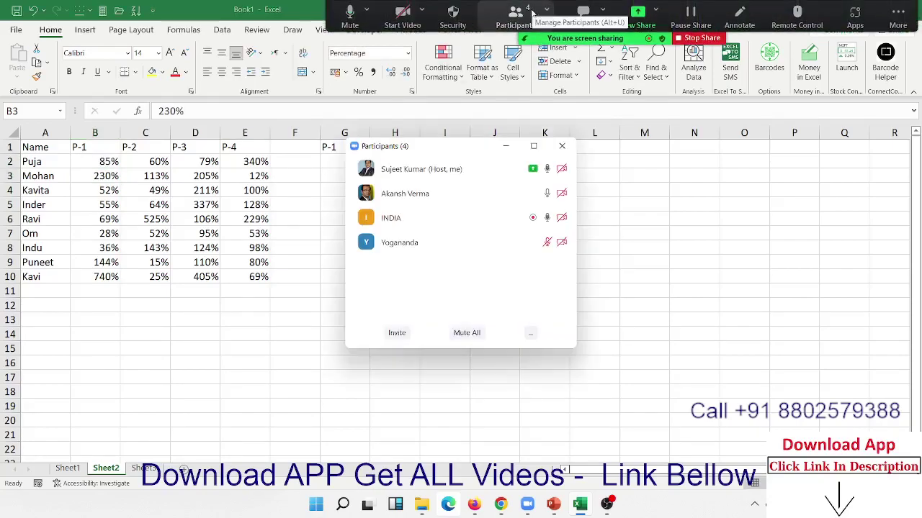
pyautogui.click(565, 148)
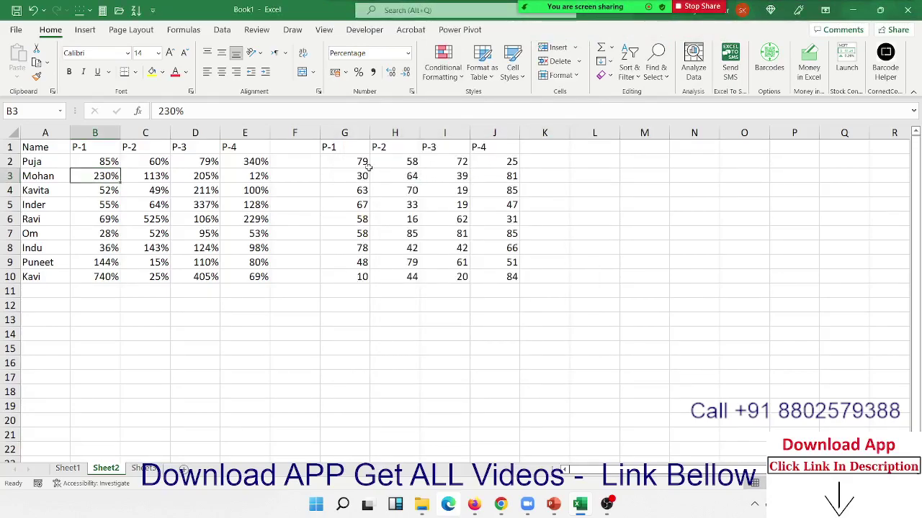
pyautogui.click(83, 157)
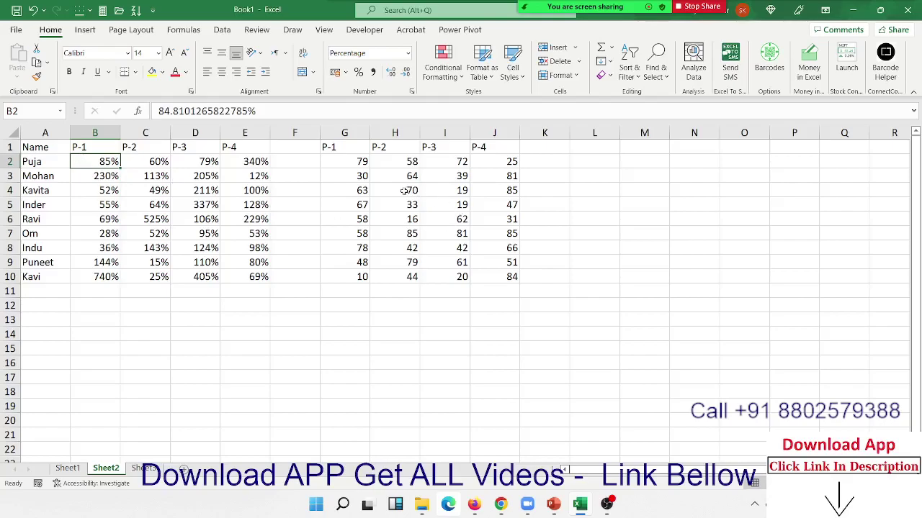
pyautogui.click(66, 468)
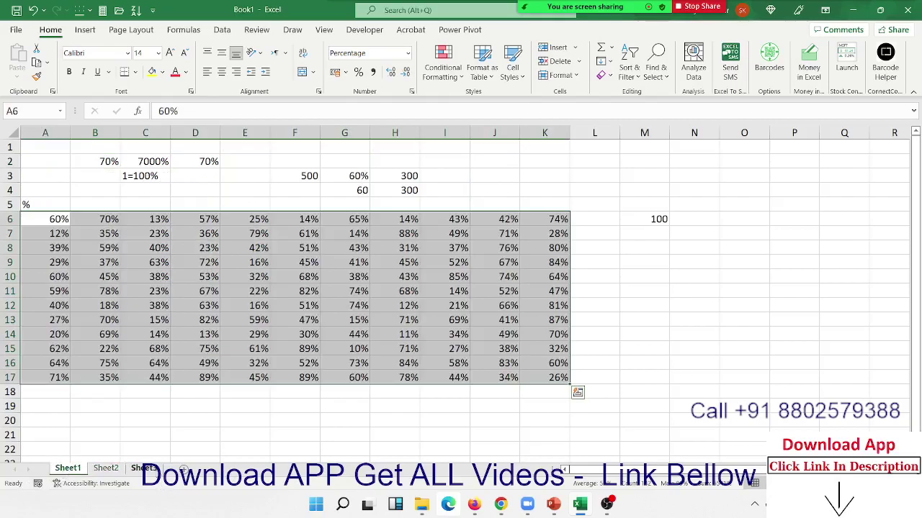
pyautogui.click(144, 468)
# Enter 20 in J7 and 30 in L7, and copy the 20 from J7
pyautogui.click(495, 228)
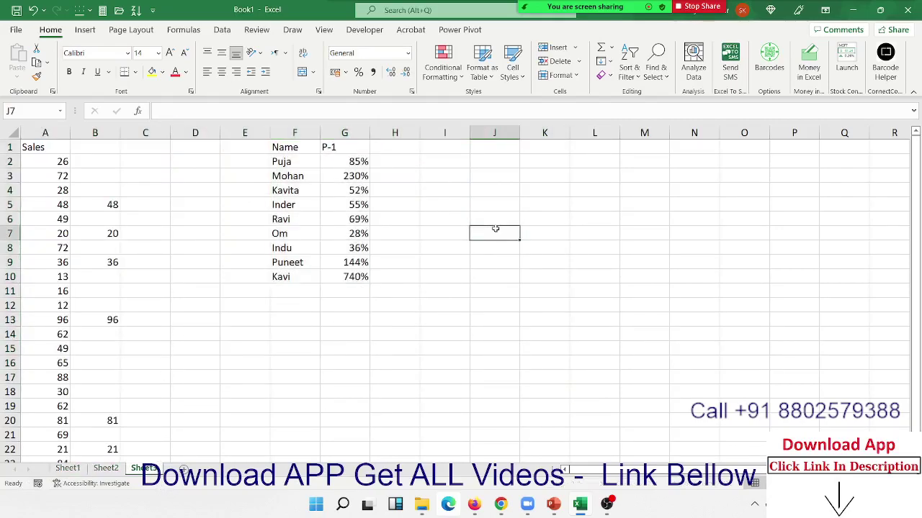
pyautogui.write('20')
pyautogui.press('Tab')
pyautogui.press('Tab')
pyautogui.write('30')
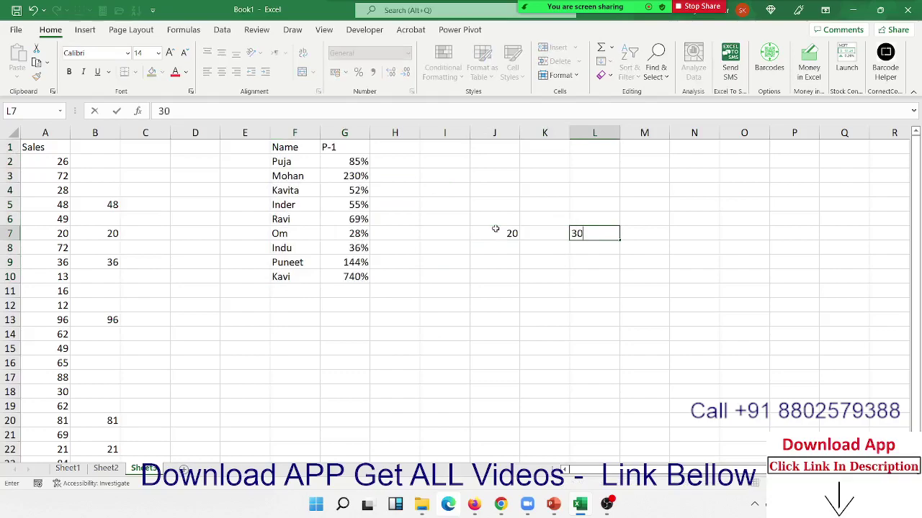
pyautogui.press('Return')
pyautogui.press('Left')
pyautogui.press('Left')
pyautogui.click(495, 228)
pyautogui.hotkey('ctrl', 'c')
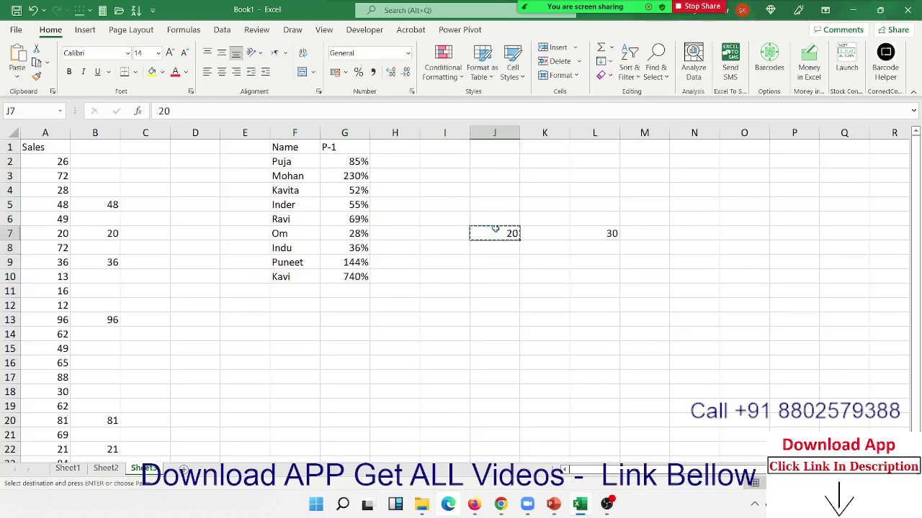
pyautogui.press('Right')
pyautogui.press('Right')
pyautogui.hotkey('ctrl', 'v')
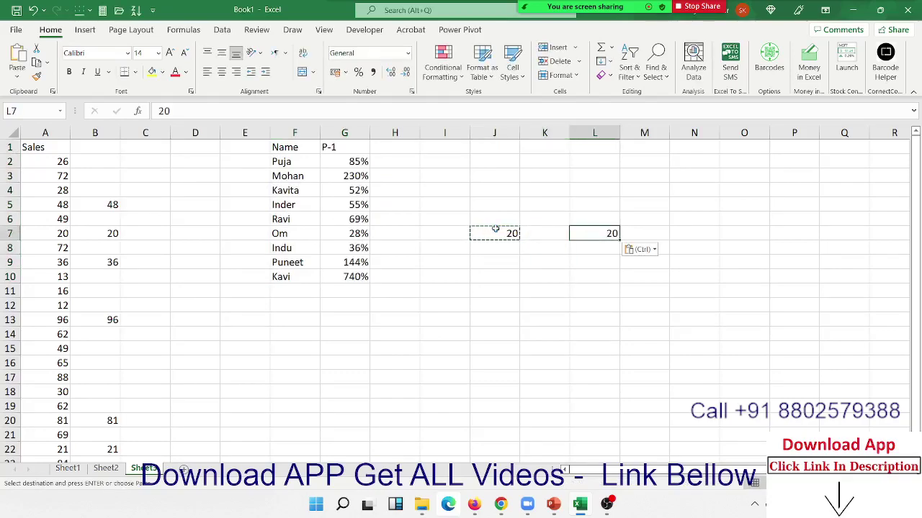
pyautogui.hotkey('ctrl', 'z')
# Paste Special the copied 20 onto L7 with the Add operation, making 50
pyautogui.rightClick(605, 241)
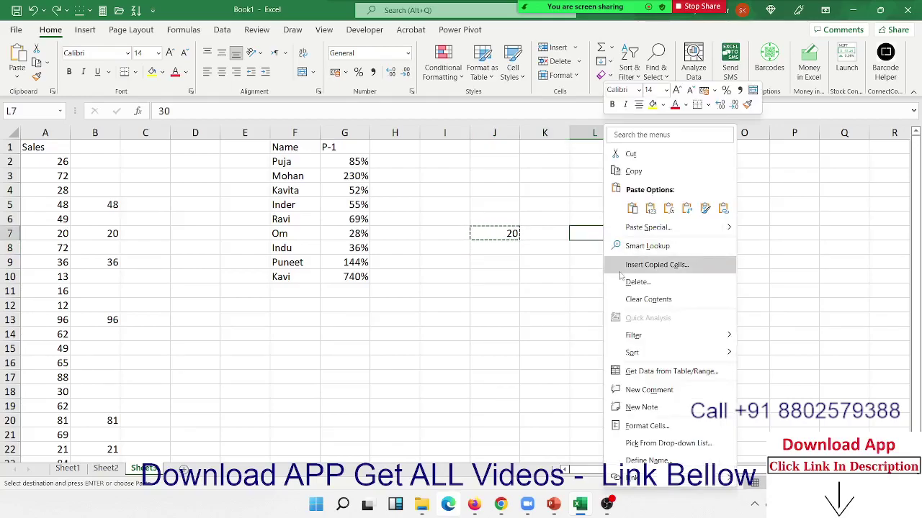
pyautogui.click(646, 227)
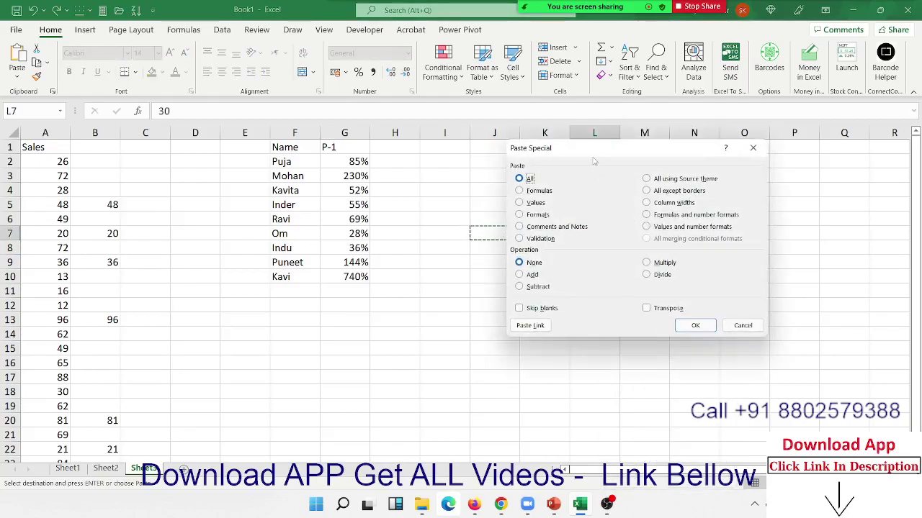
pyautogui.moveTo(593, 161); pyautogui.dragTo(748, 147)
pyautogui.click(675, 259)
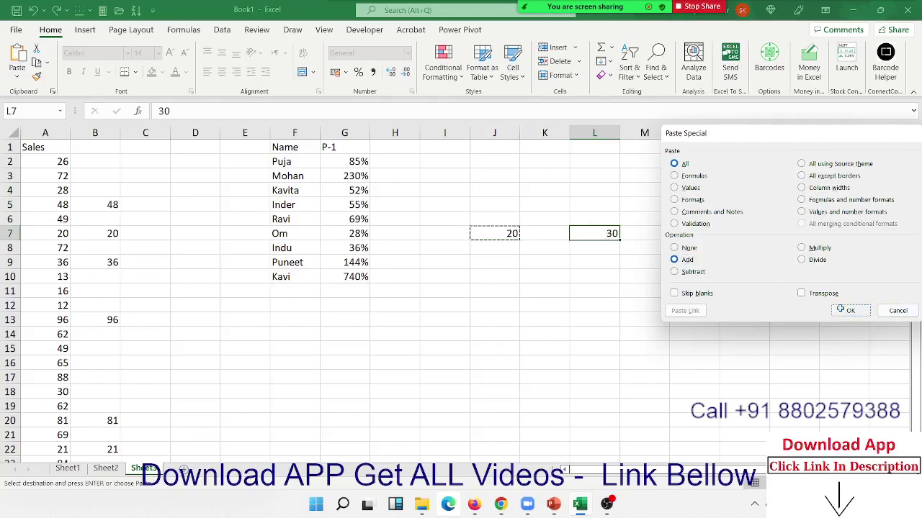
pyautogui.click(849, 310)
# Replace L7's value with the formula =30+20, then go to Sheet1
pyautogui.moveTo(173, 111); pyautogui.dragTo(100, 106)
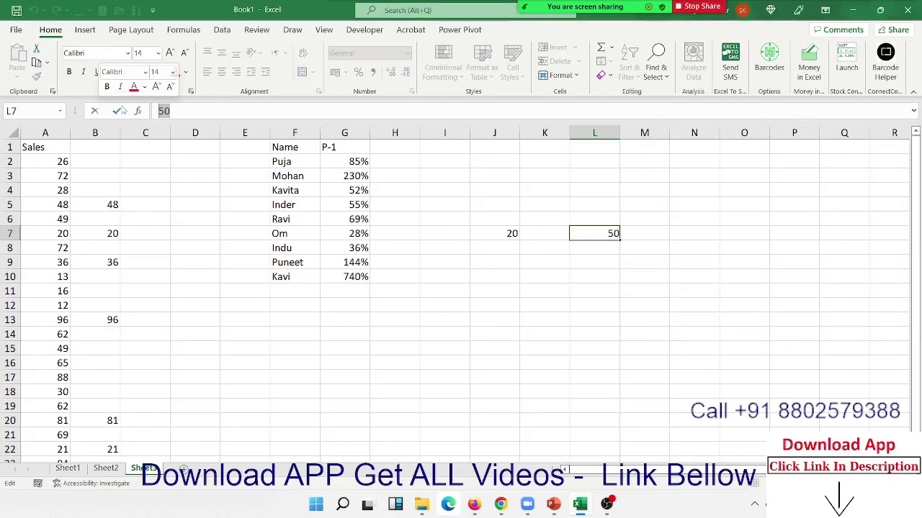
pyautogui.write('=30+20')
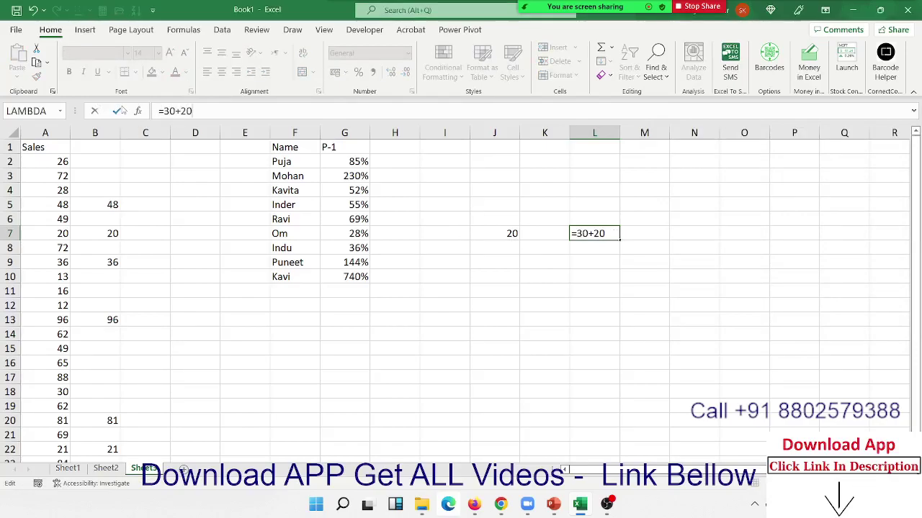
pyautogui.click(121, 111)
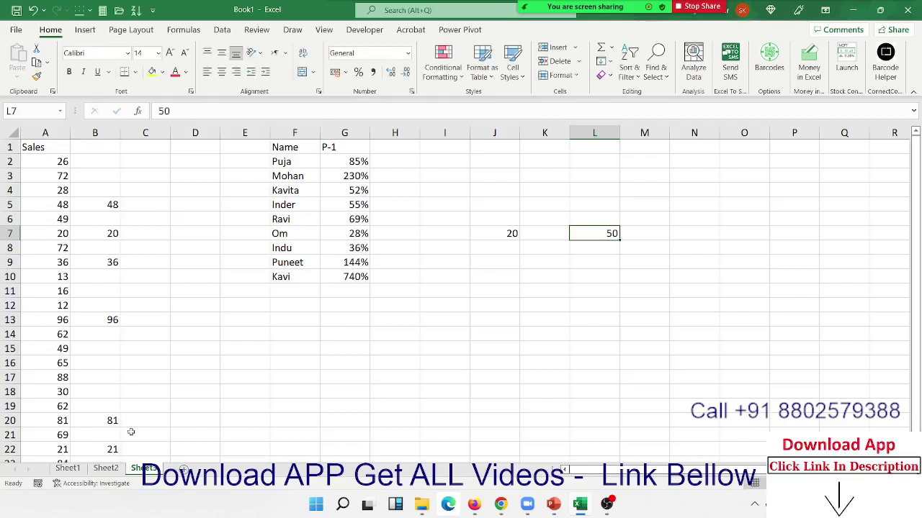
pyautogui.click(95, 473)
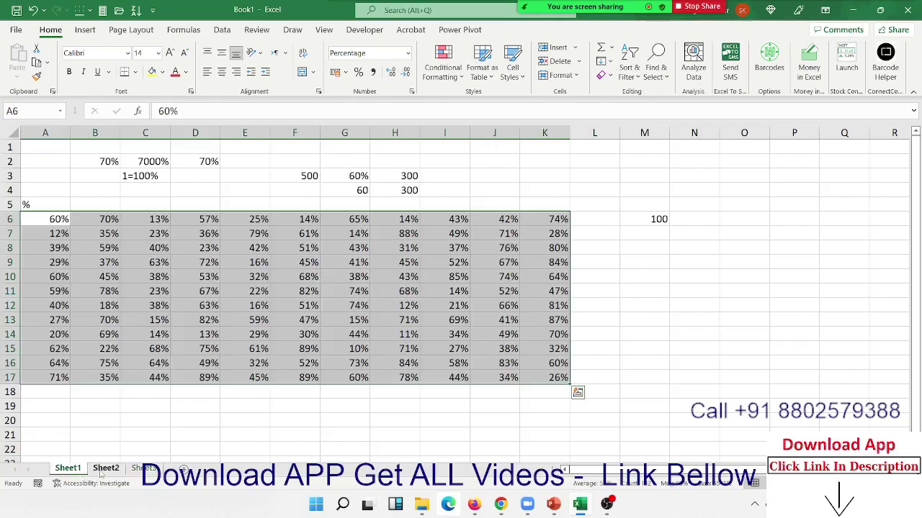
# On Sheet2, select the scores B2:E10 and start a =RANDBETWEEN formula
pyautogui.click(100, 472)
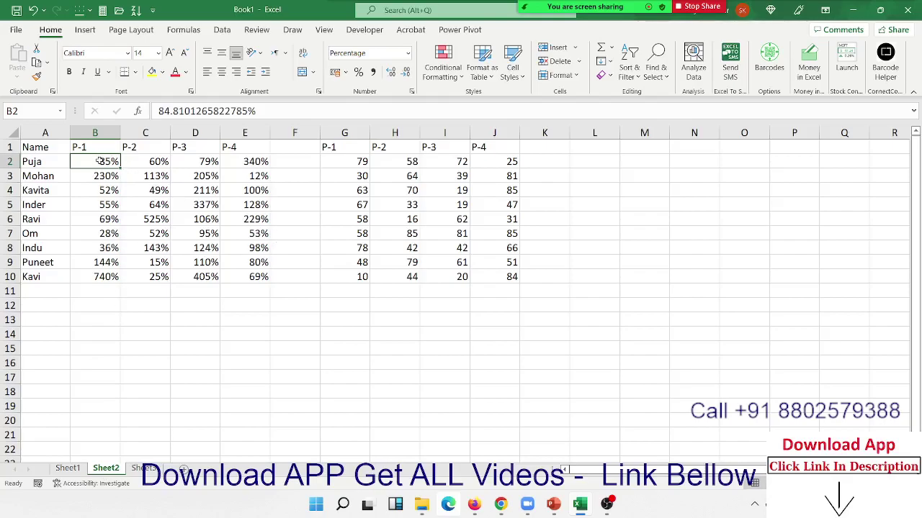
pyautogui.moveTo(100, 161); pyautogui.dragTo(244, 272)
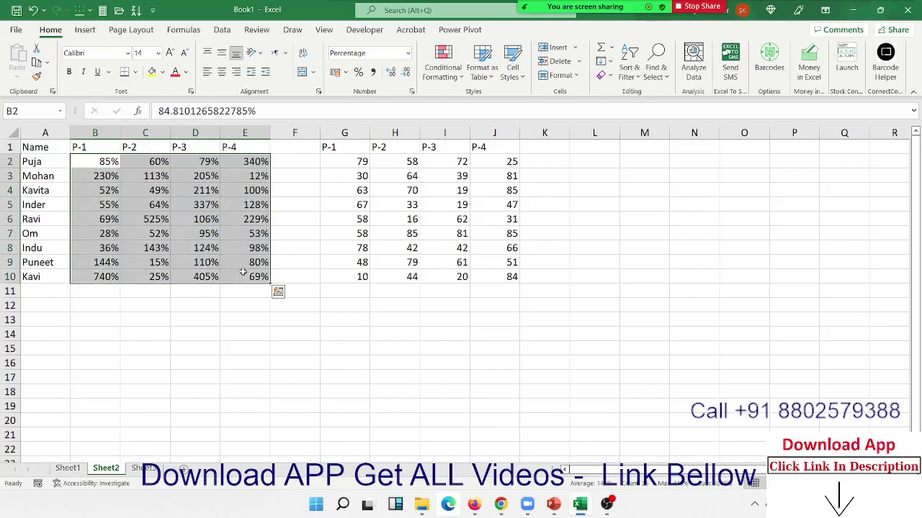
pyautogui.write('=ra')
pyautogui.press('Down')
pyautogui.press('Down')
pyautogui.press('Down')
# Enter =RANDBETWEEN(10,90) in B2 after undoing an array entry across the range
pyautogui.press('Tab')
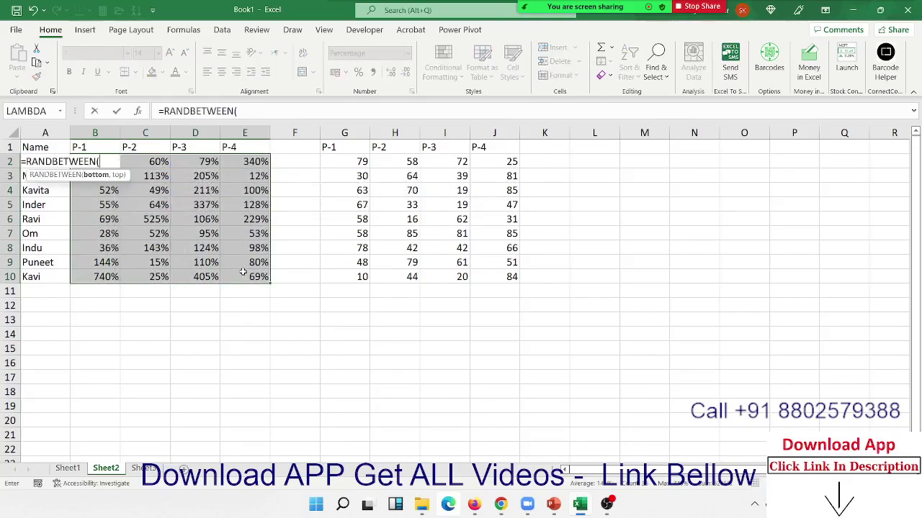
pyautogui.write('10,9')
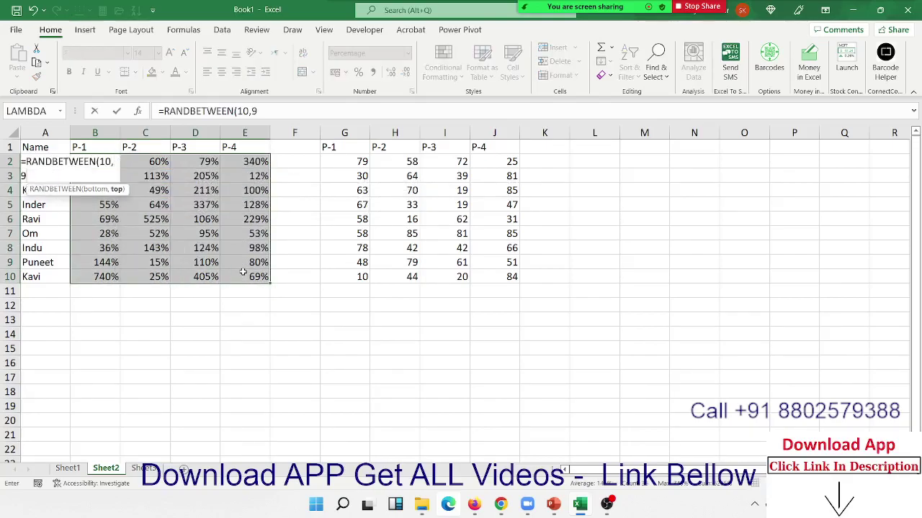
pyautogui.write('0)')
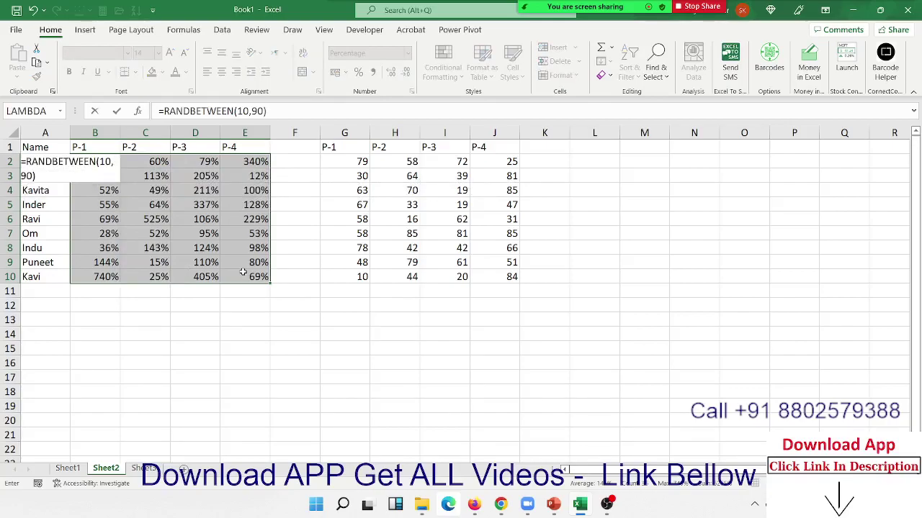
pyautogui.hotkey('ctrl', 'shift', 'Return')
pyautogui.hotkey('ctrl', 'z')
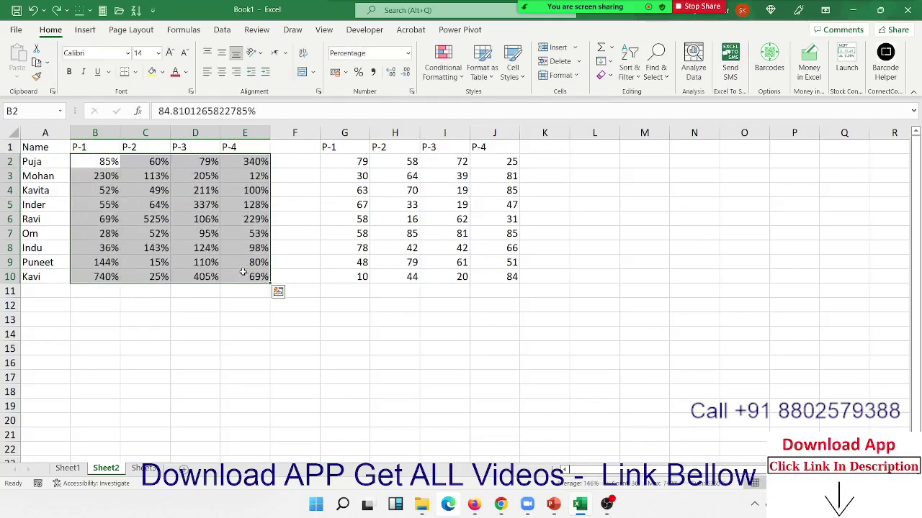
pyautogui.click(108, 161)
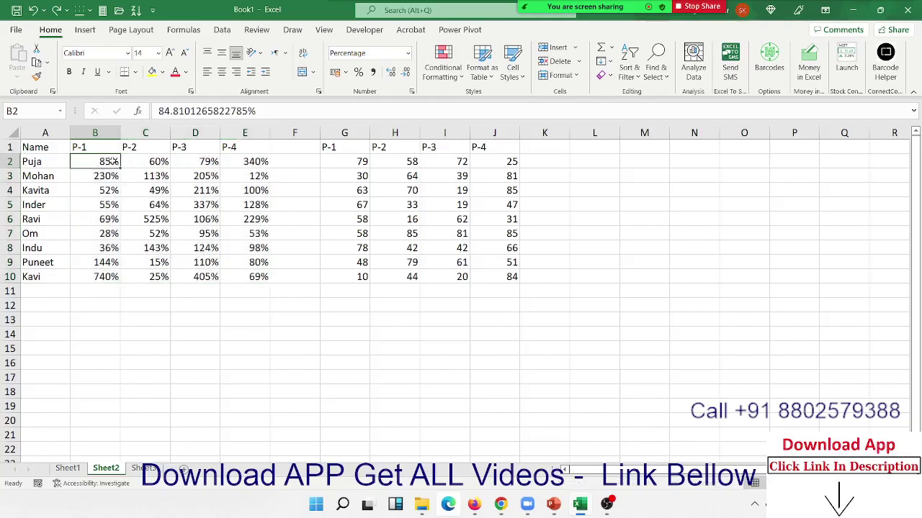
pyautogui.write('=ra')
pyautogui.press('Down')
pyautogui.press('Down')
pyautogui.press('Down')
pyautogui.press('Tab')
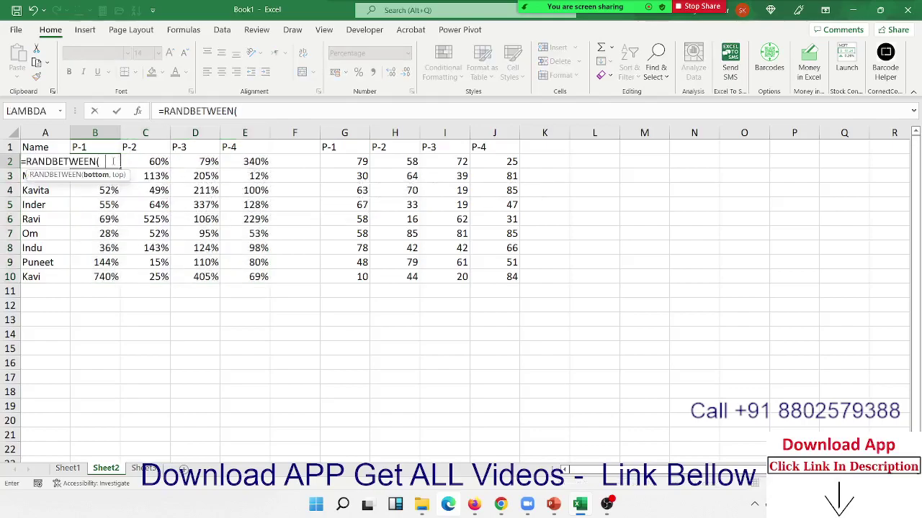
pyautogui.write('10,90)')
pyautogui.press('Return')
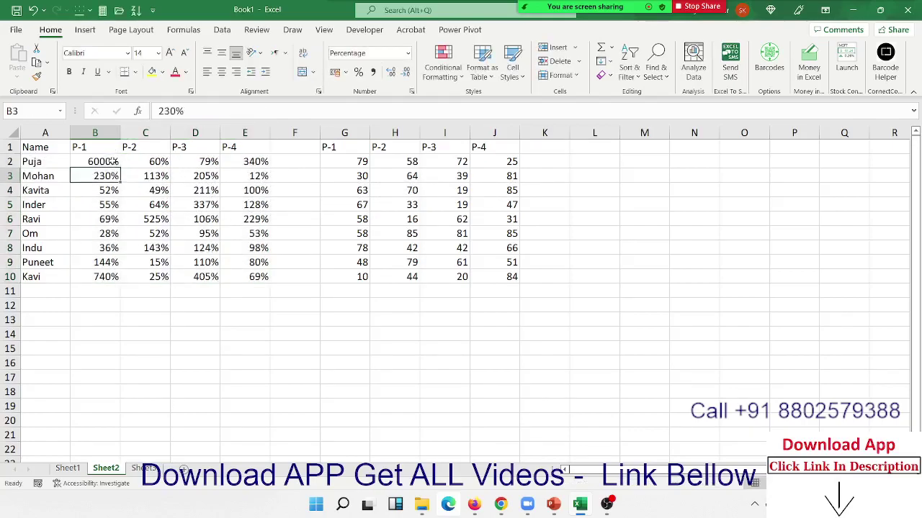
# Fill B2's formula across B2:E10 and format the scores as General
pyautogui.click(112, 161)
pyautogui.hotkey('ctrl', 'shift', 'Down')
pyautogui.hotkey('ctrl', 'shift', 'Right')
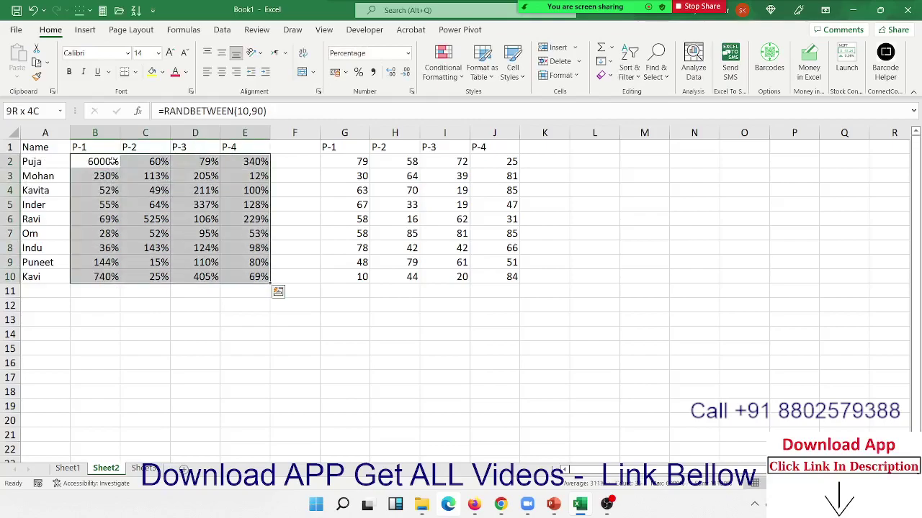
pyautogui.hotkey('ctrl', 'r')
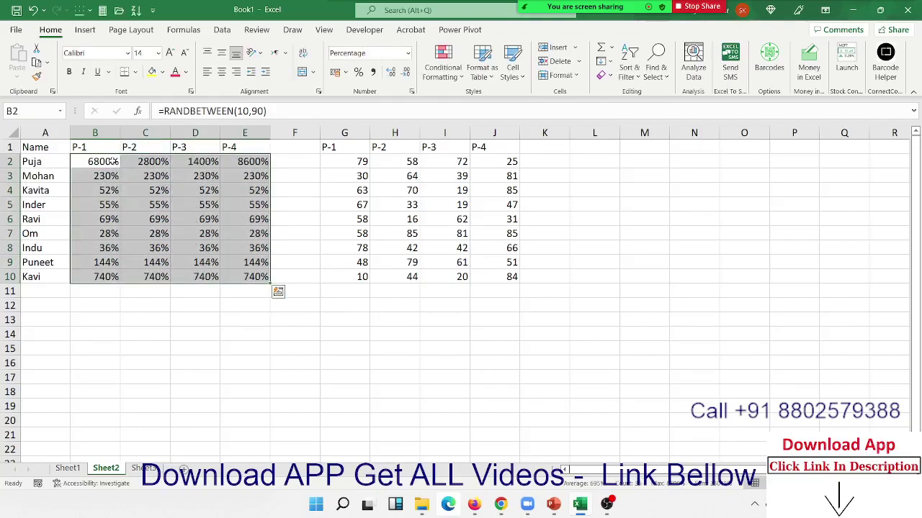
pyautogui.hotkey('ctrl', 'd')
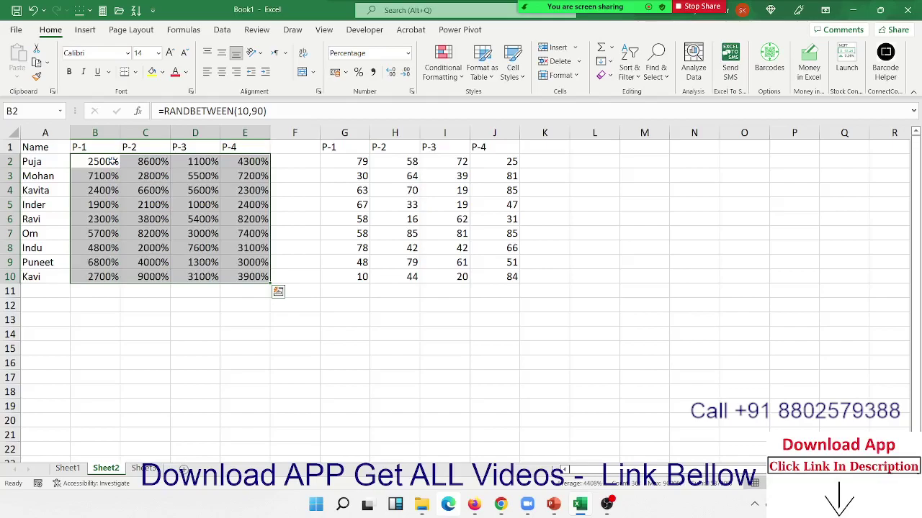
pyautogui.hotkey('ctrl', 'c')
pyautogui.hotkey('ctrl', 'shift', '~')
# Try dividing B2's formula by 79, then restore the plain RANDBETWEEN(10,90) formula
pyautogui.click(176, 184)
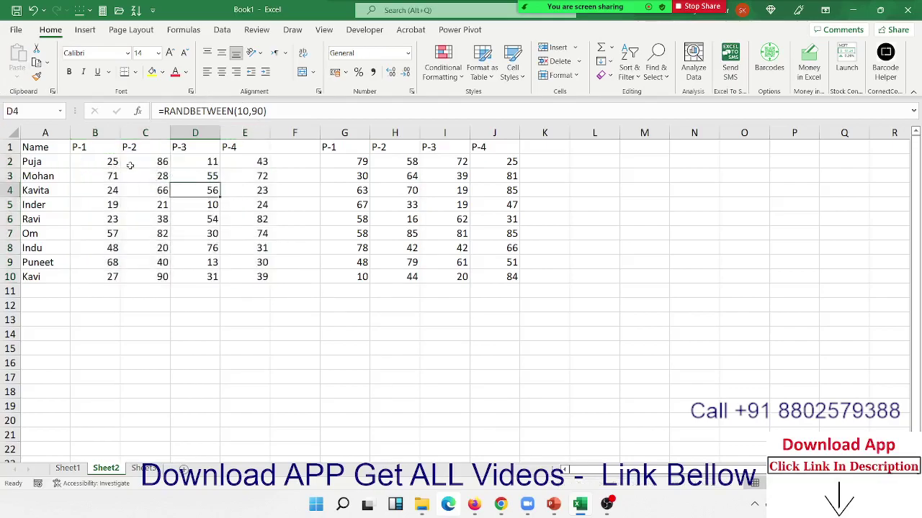
pyautogui.click(109, 163)
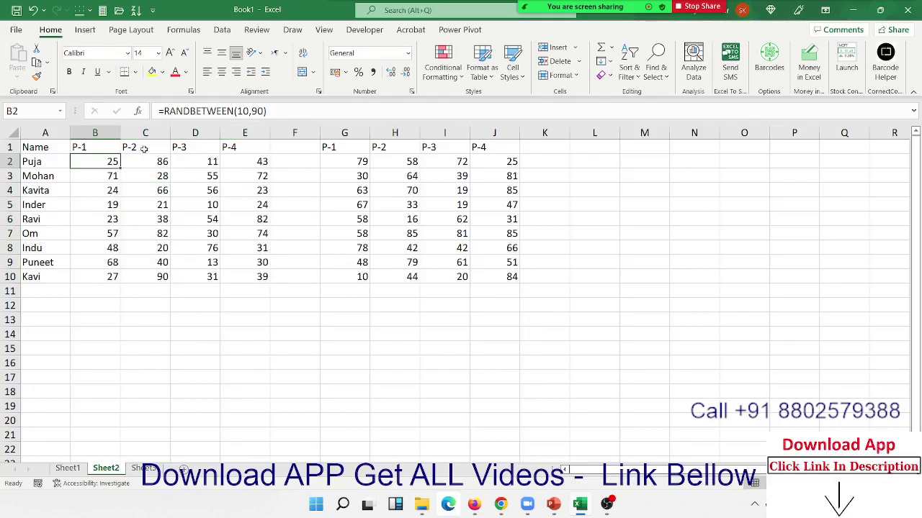
pyautogui.click(266, 117)
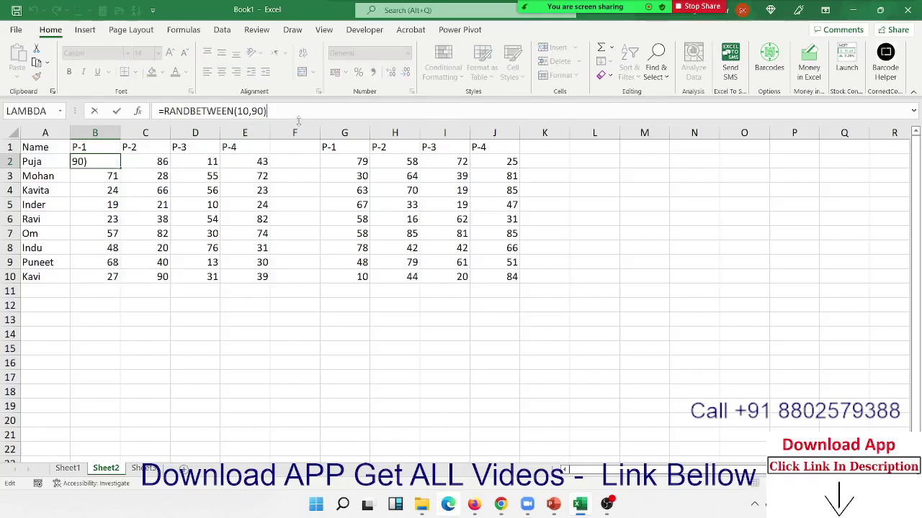
pyautogui.write('/')
pyautogui.write('79')
pyautogui.press('Return')
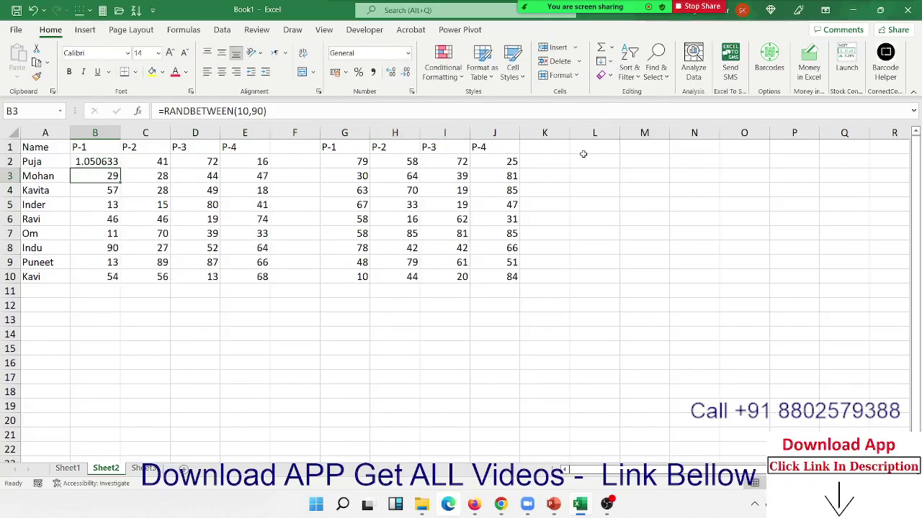
pyautogui.press('Up')
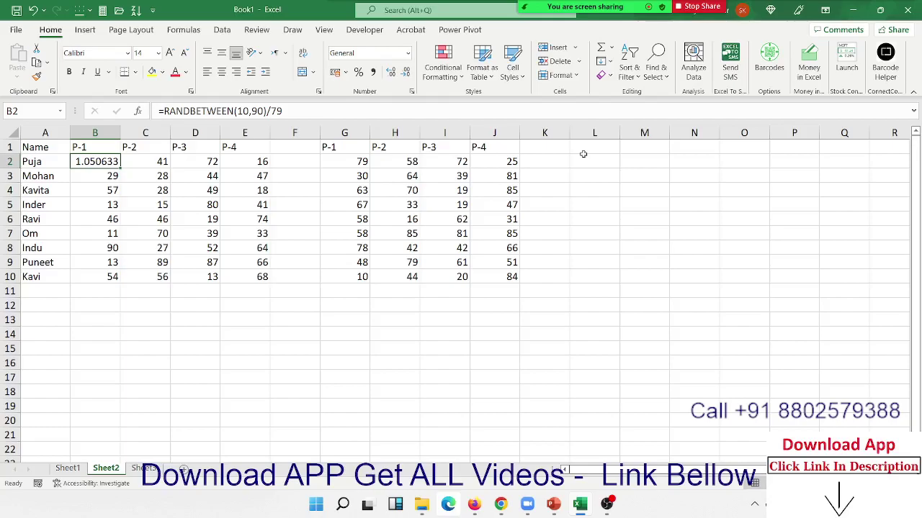
pyautogui.click(331, 107)
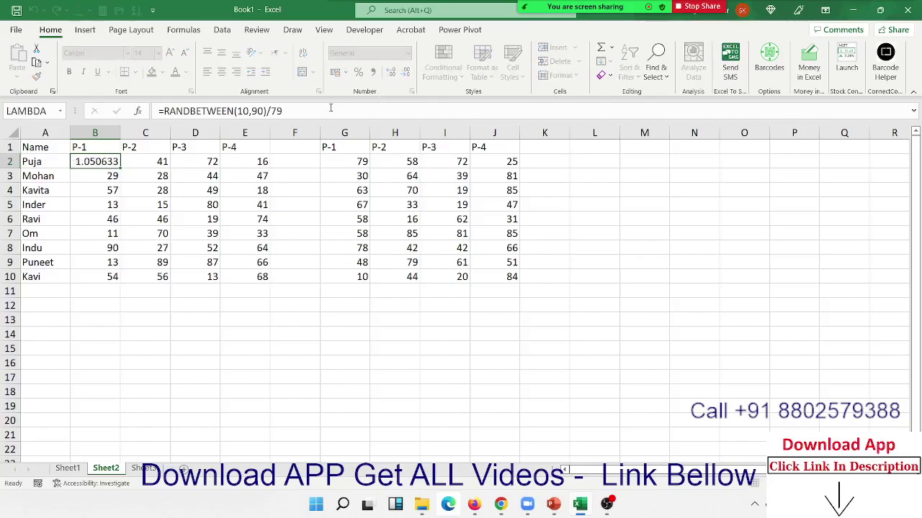
pyautogui.press('BackSpace')
pyautogui.press('BackSpace')
pyautogui.press('BackSpace')
pyautogui.hotkey('ctrl', 'Return')
# Paste-divide B2:E10 by the copied G2:J10 scores, undo it, and apply Percentage format
pyautogui.click(357, 161)
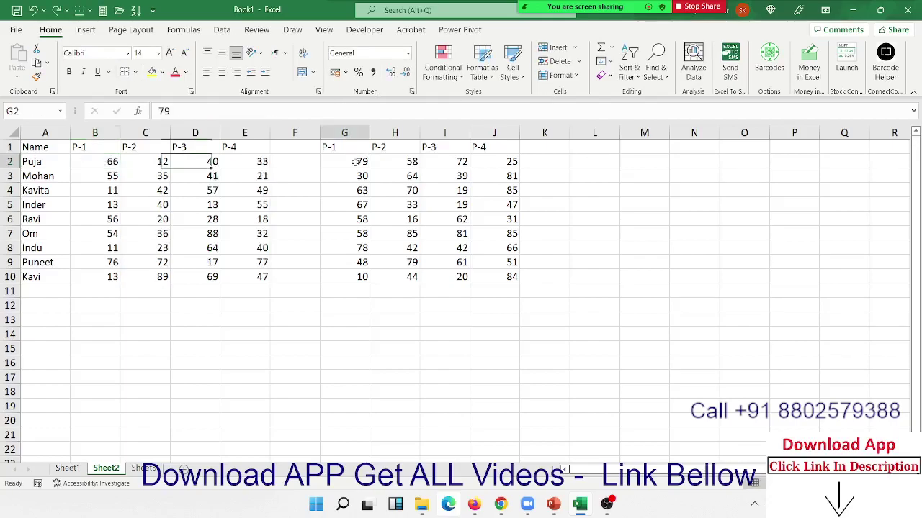
pyautogui.moveTo(357, 161); pyautogui.dragTo(494, 276)
pyautogui.hotkey('ctrl', 'c')
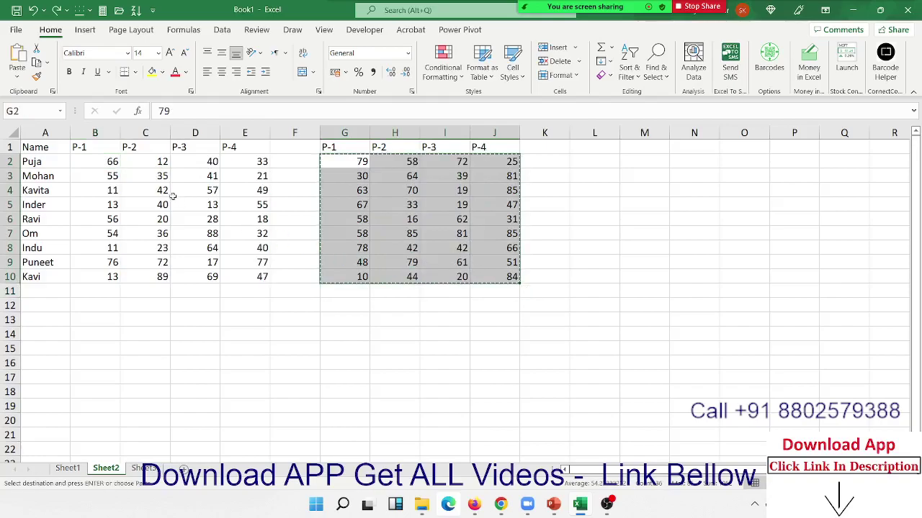
pyautogui.rightClick(111, 161)
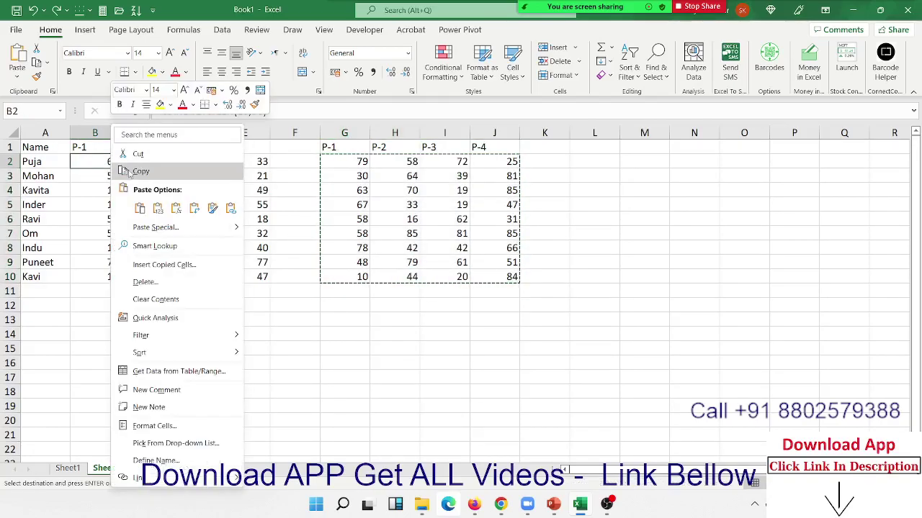
pyautogui.click(144, 227)
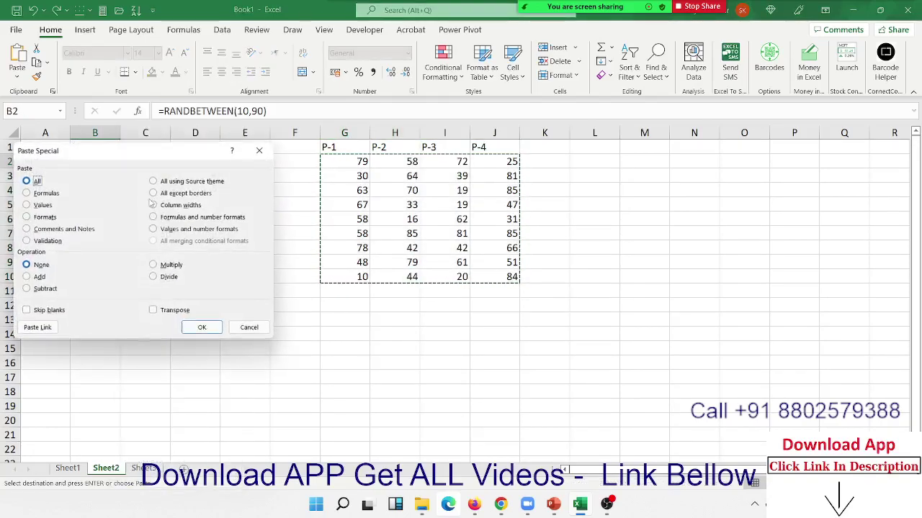
pyautogui.click(153, 276)
pyautogui.moveTo(156, 153); pyautogui.dragTo(401, 167)
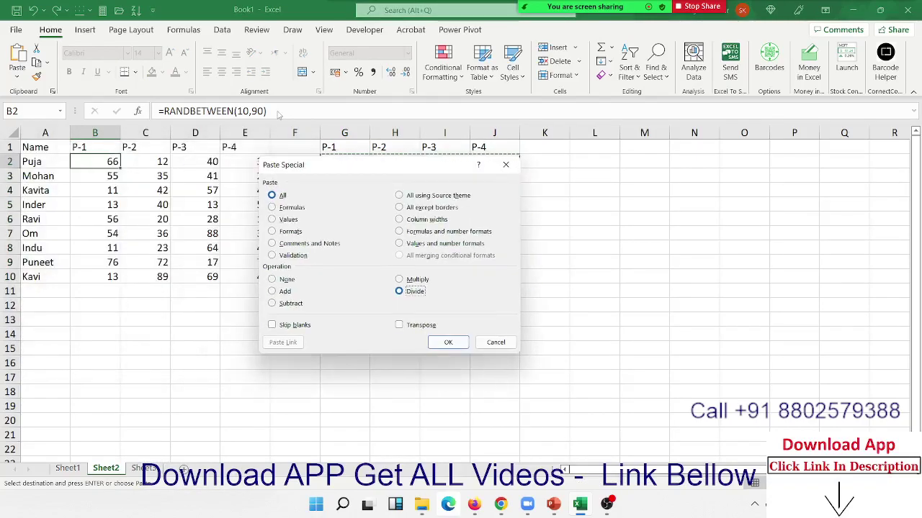
pyautogui.click(447, 343)
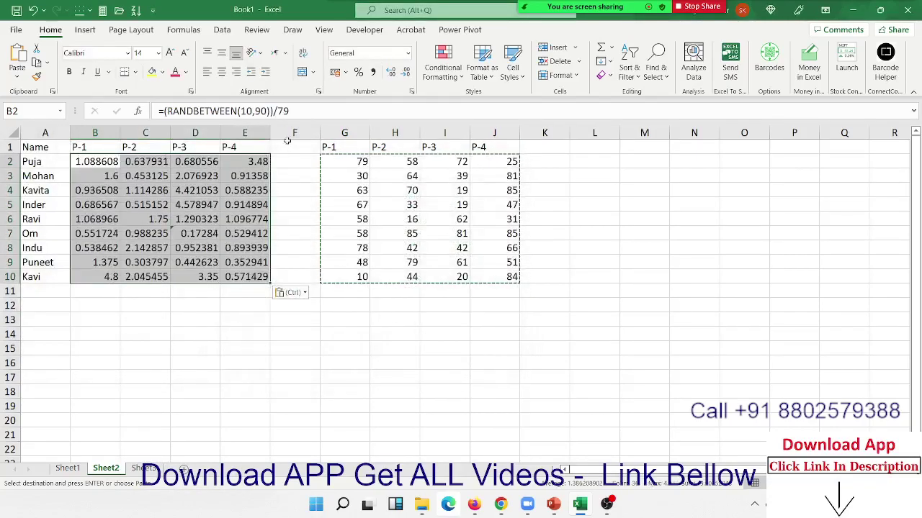
pyautogui.press('ctrl')
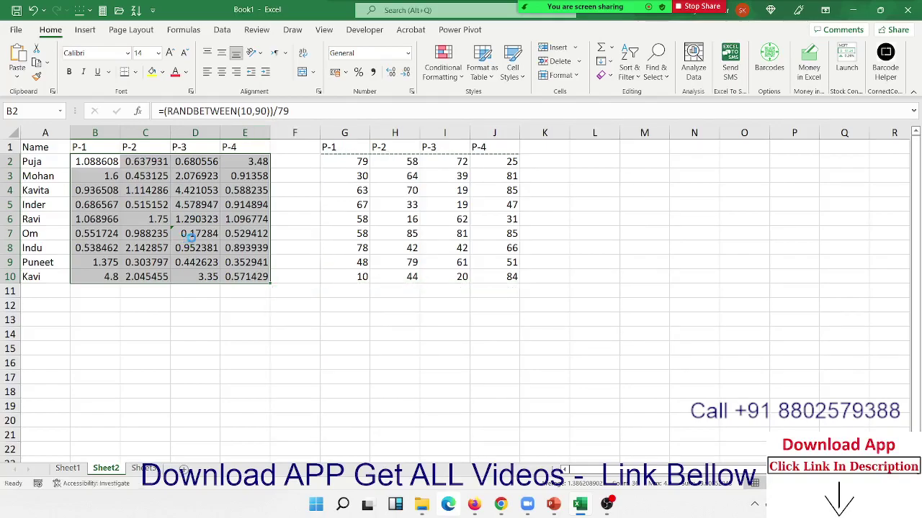
pyautogui.hotkey('ctrl', 'z')
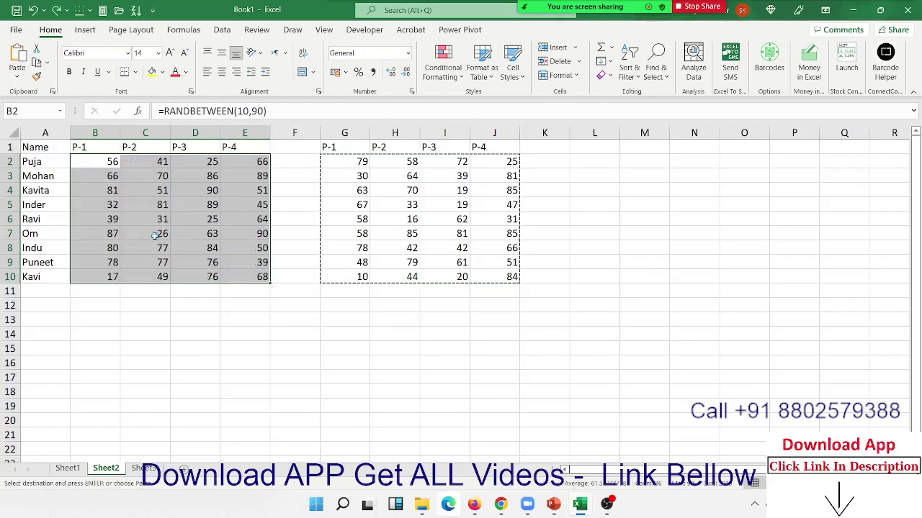
pyautogui.hotkey('ctrl', 'shift', '5')
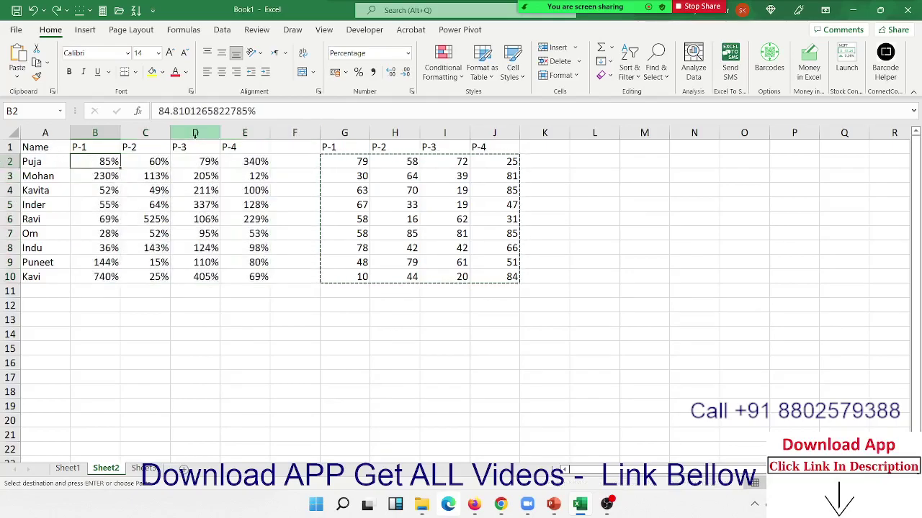
# Select Sheet2's Name and P-1 columns, then switch to Sheet3 and cancel the pending copy
pyautogui.click(153, 136)
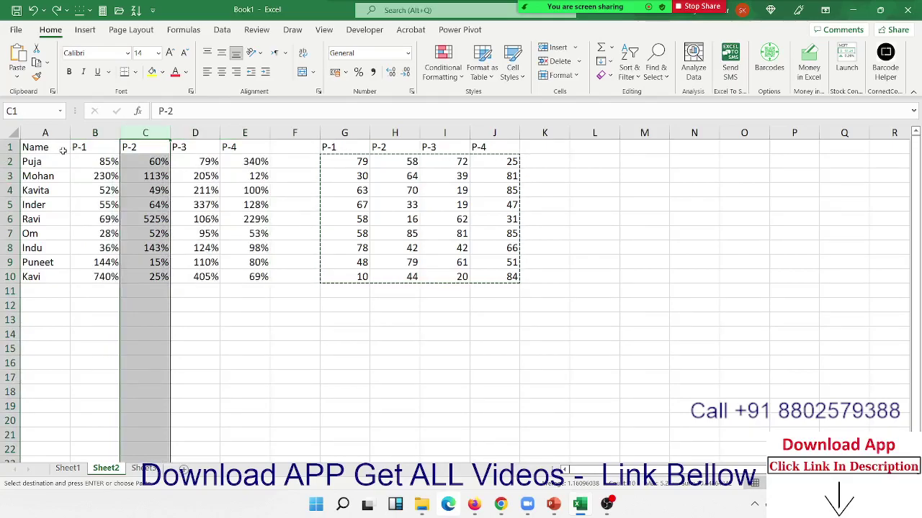
pyautogui.moveTo(63, 149)
pyautogui.mouseDown()
pyautogui.moveTo(105, 186)
pyautogui.moveTo(105, 281)
pyautogui.mouseUp()
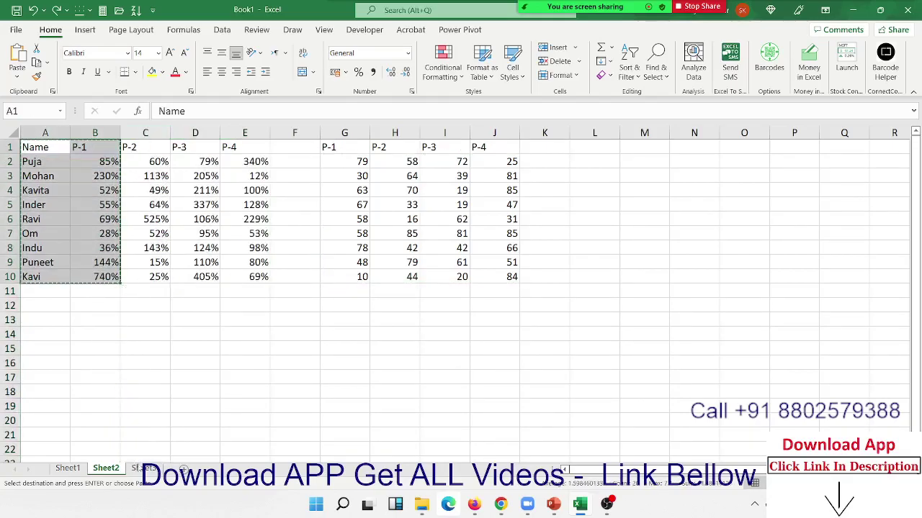
pyautogui.click(144, 468)
pyautogui.press('Escape')
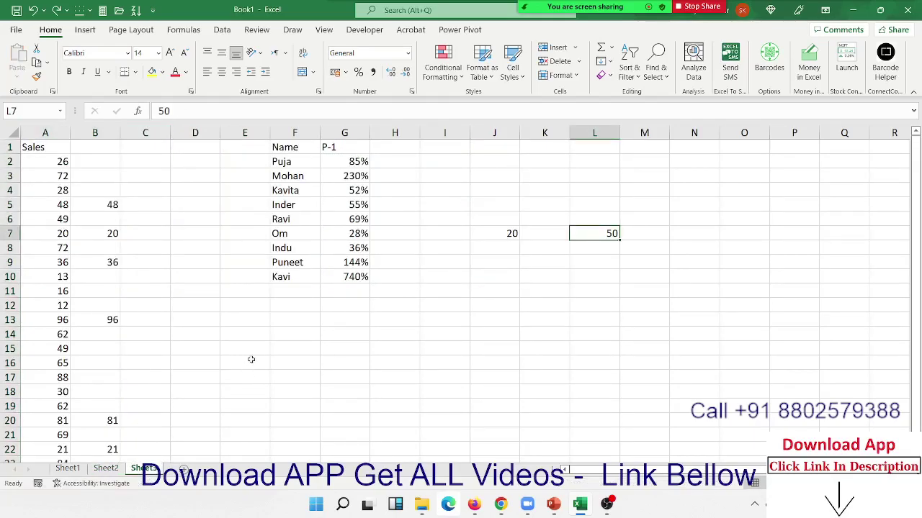
# Copy F1:G10 and Paste Special it at H13 with Transpose ticked
pyautogui.moveTo(291, 149)
pyautogui.mouseDown()
pyautogui.moveTo(353, 219)
pyautogui.moveTo(353, 277)
pyautogui.mouseUp()
pyautogui.hotkey('ctrl', 'c')
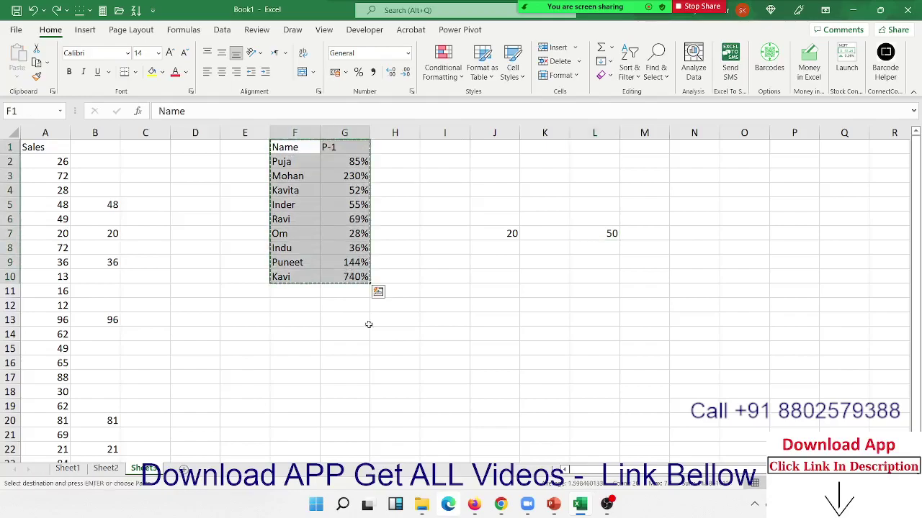
pyautogui.rightClick(415, 318)
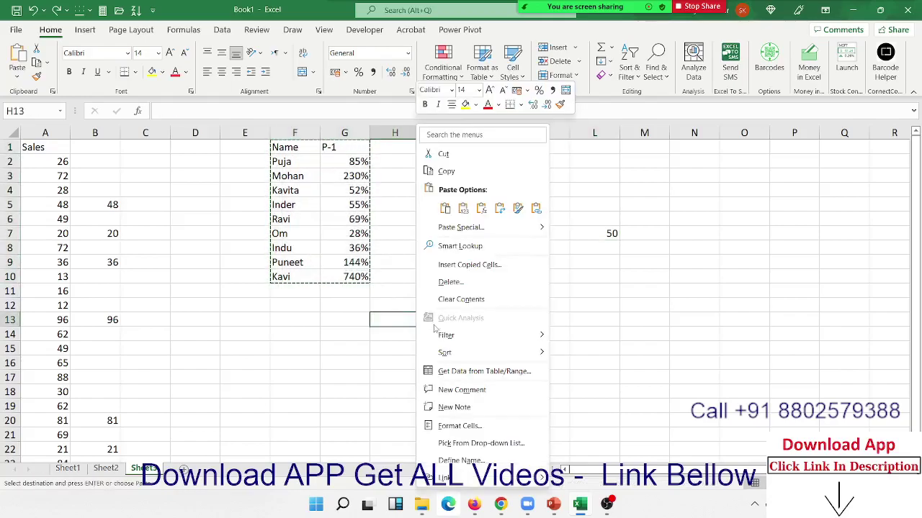
pyautogui.click(462, 229)
pyautogui.click(489, 313)
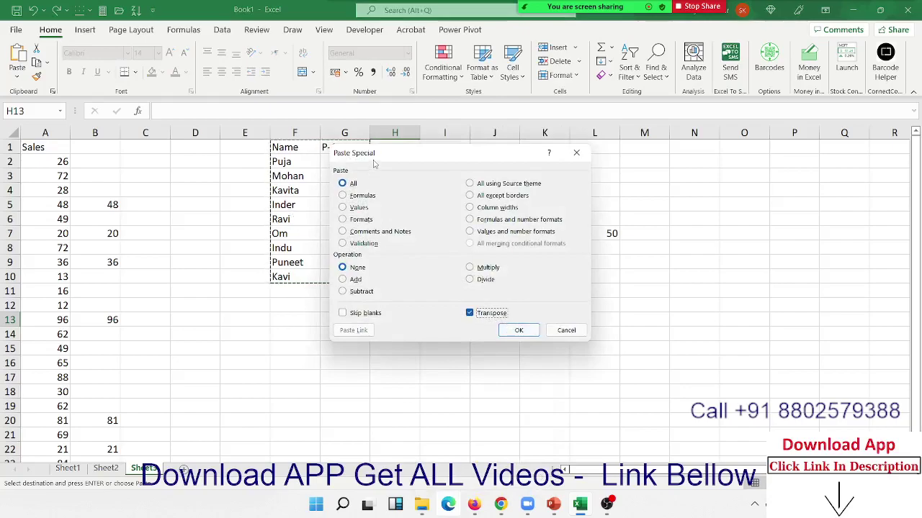
pyautogui.moveTo(376, 163); pyautogui.dragTo(603, 157)
pyautogui.click(741, 324)
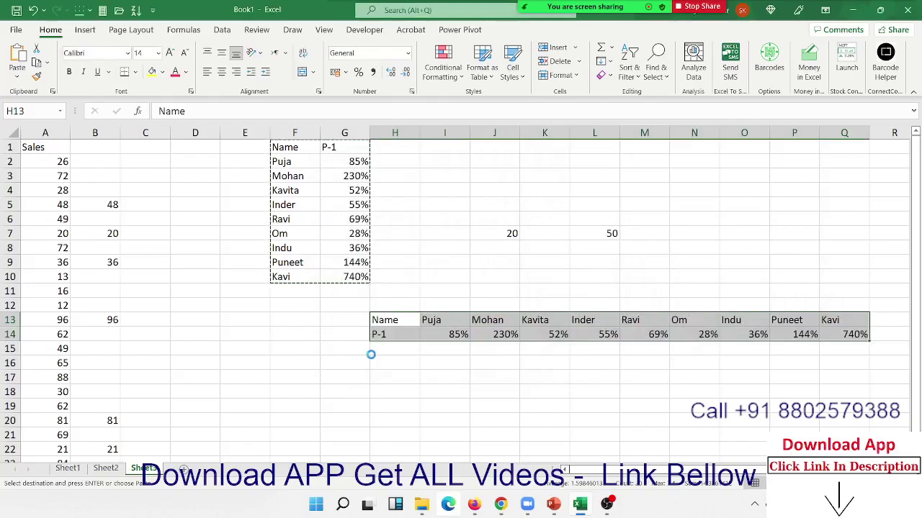
pyautogui.hotkey('ctrl', 'c')
# Paste the copied H13:Q14 row at E17 with Transpose ticked
pyautogui.rightClick(260, 374)
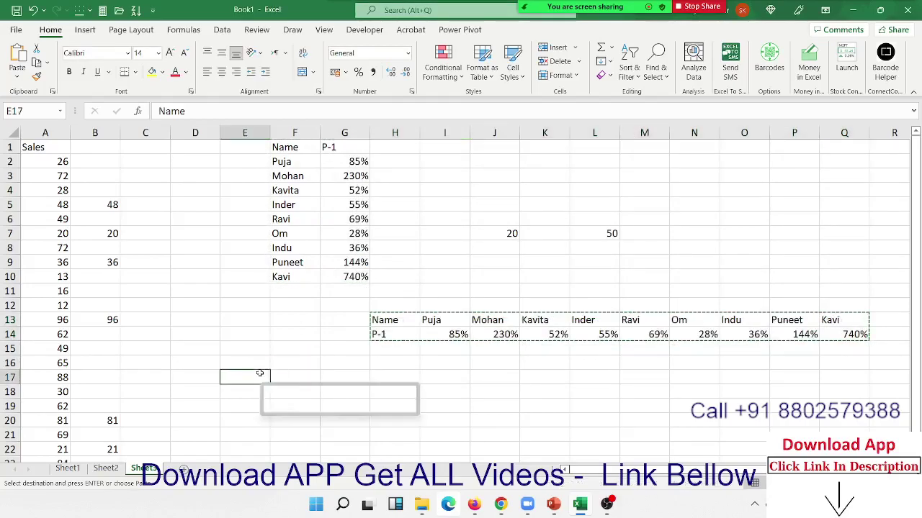
pyautogui.click(306, 113)
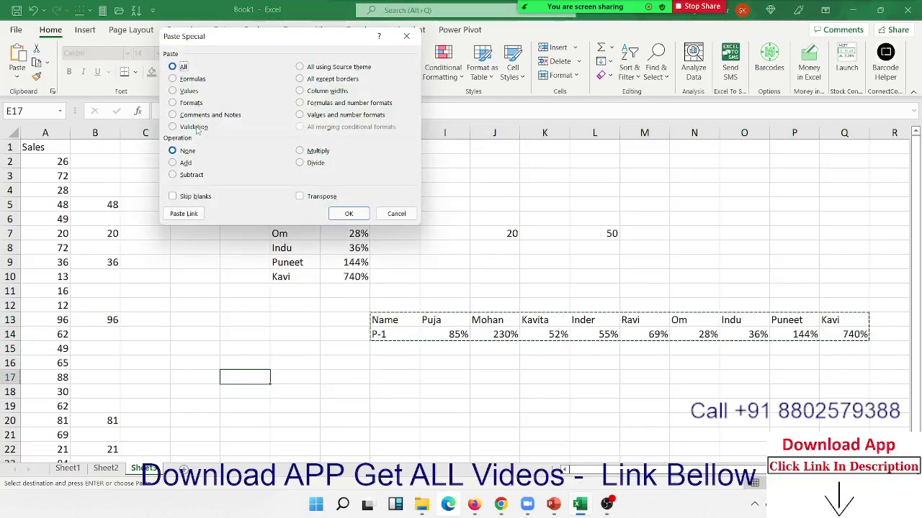
pyautogui.click(312, 197)
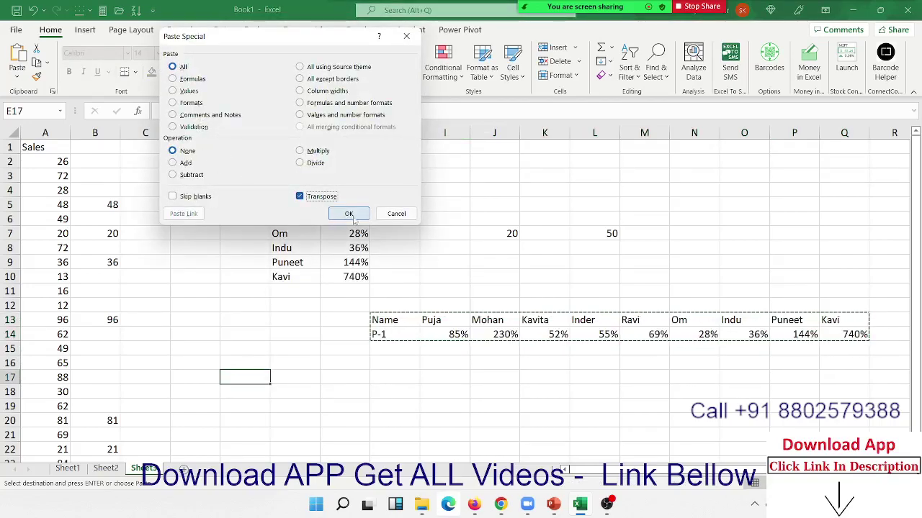
pyautogui.click(349, 215)
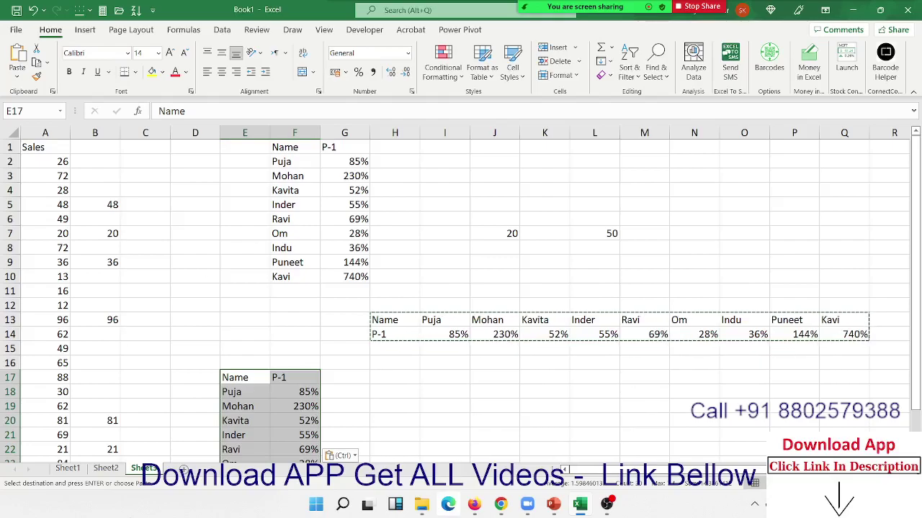
# Inspect the vertical E17:F26 list and the transposed H13:Q14 row
pyautogui.click(230, 407)
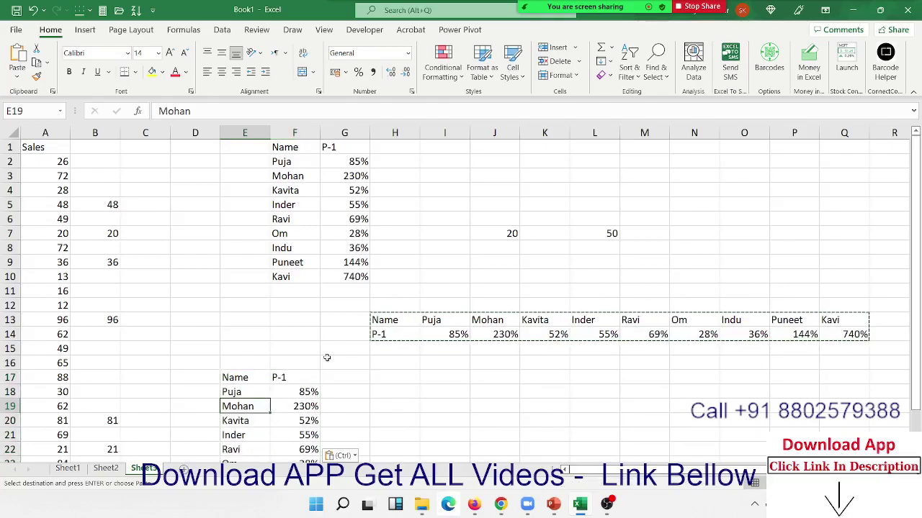
pyautogui.scroll(-3, 326, 356)
pyautogui.scroll(3, 327, 357)
pyautogui.click(422, 305)
pyautogui.click(403, 320)
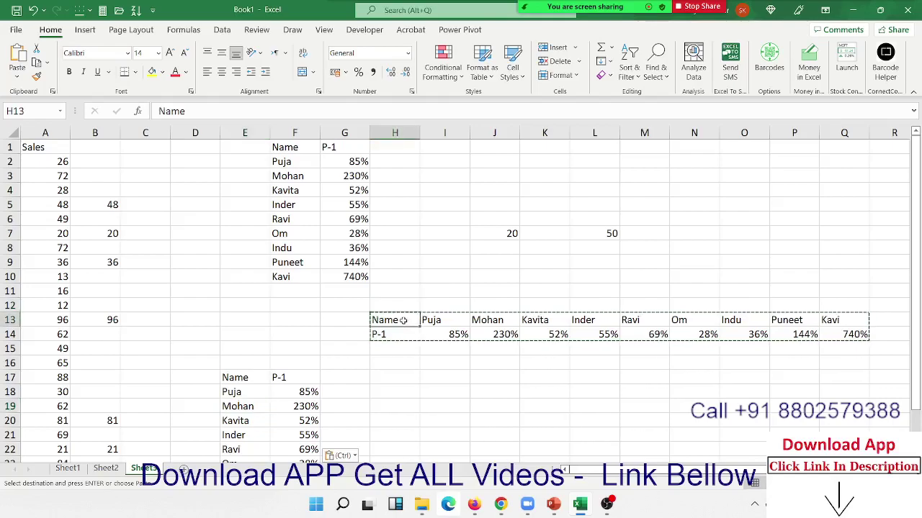
pyautogui.moveTo(403, 321); pyautogui.dragTo(843, 334)
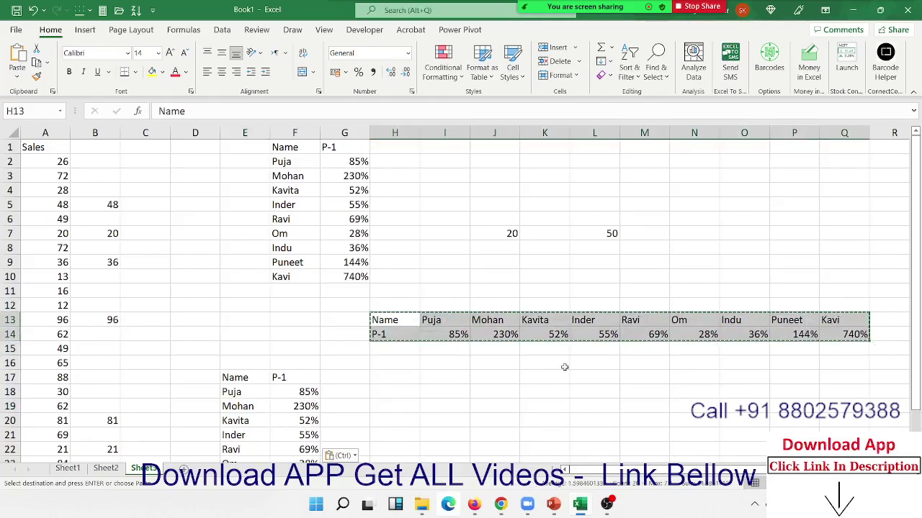
pyautogui.click(413, 407)
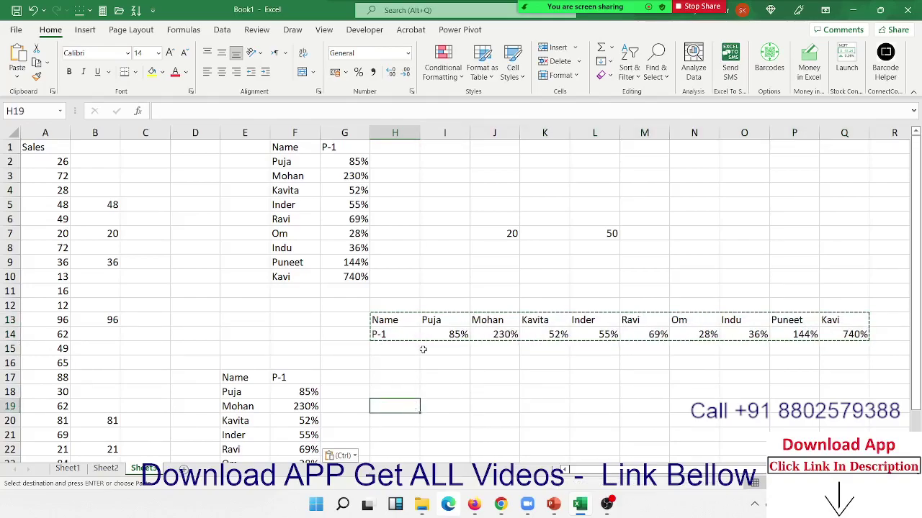
pyautogui.scroll(-3, 422, 350)
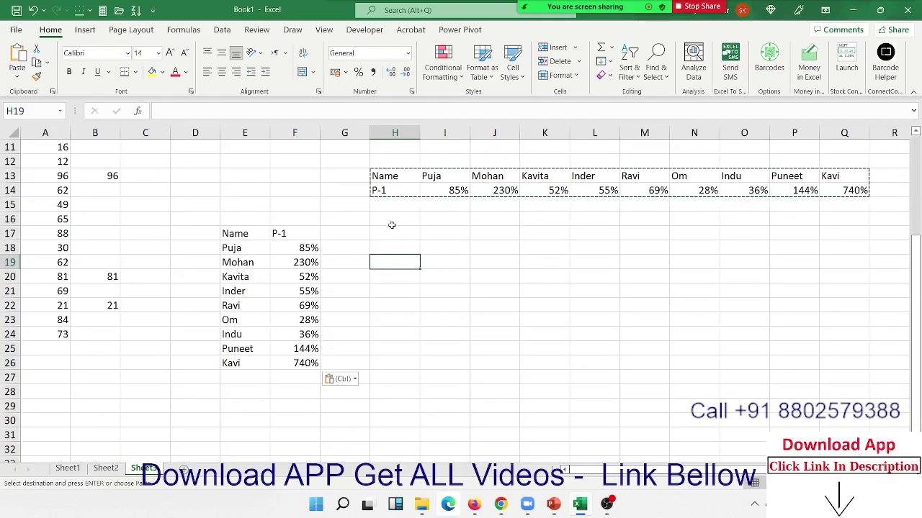
pyautogui.scroll(3, 338, 380)
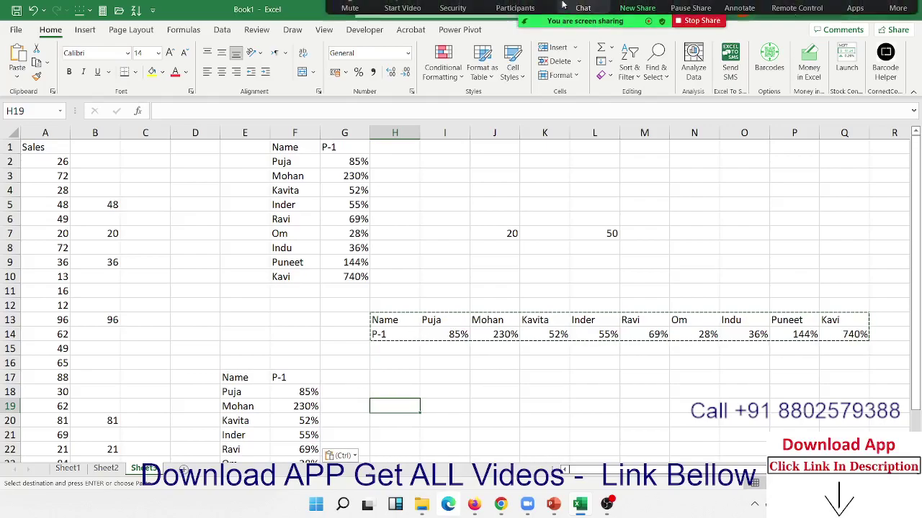
pyautogui.click(515, 16)
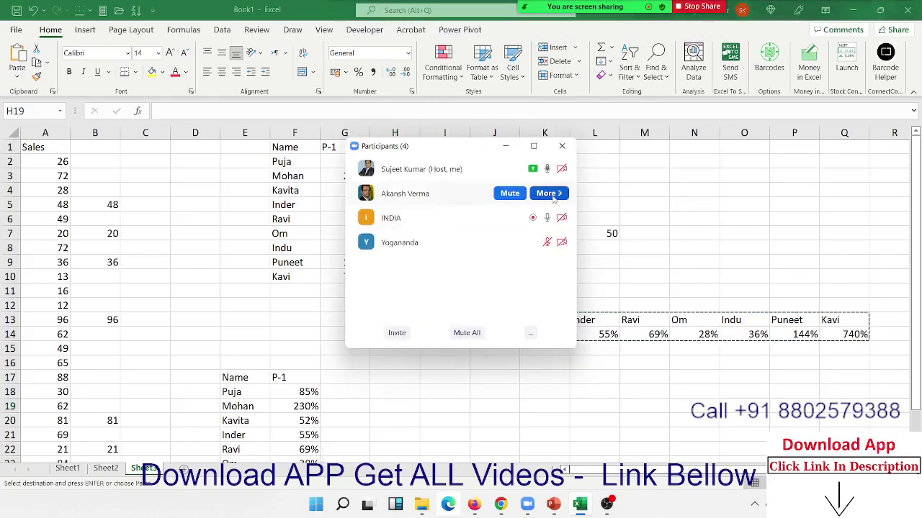
pyautogui.click(551, 194)
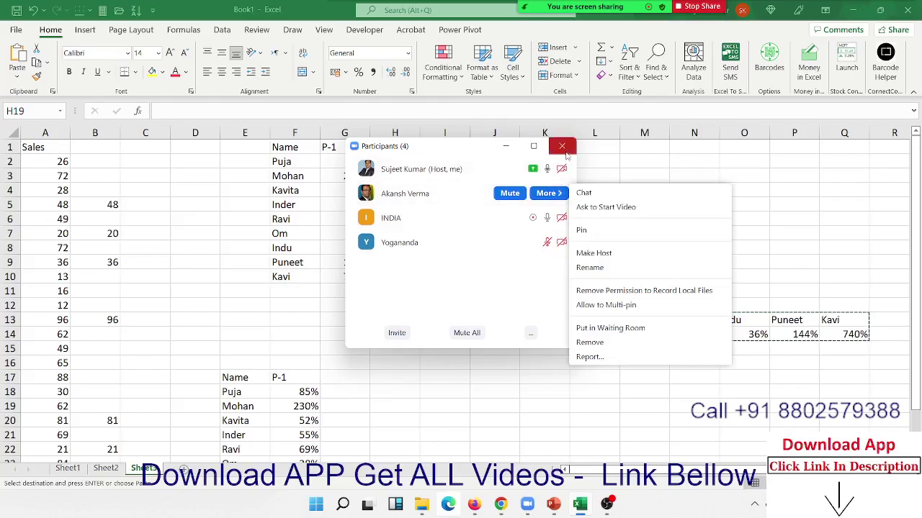
pyautogui.click(561, 146)
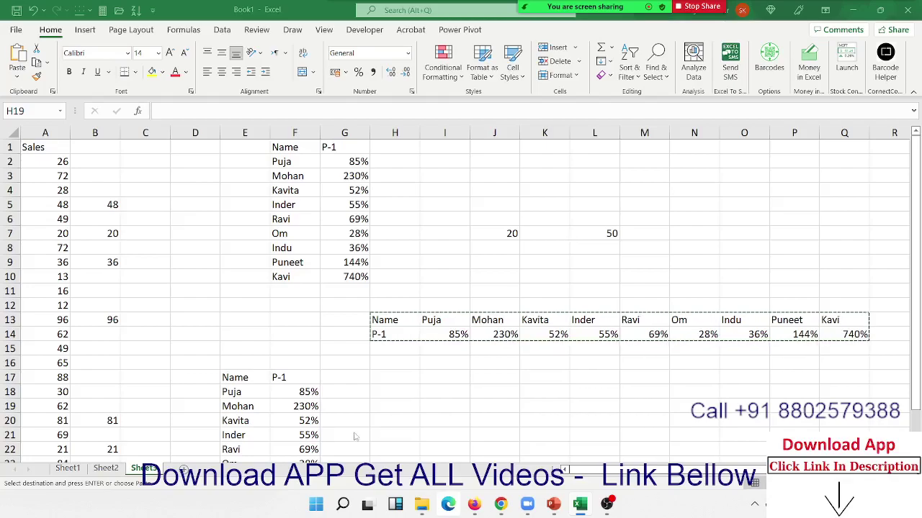
# Copy Sheet3's F1:G10 Name/P-1 table and paste it into A1 of a new Sheet4
pyautogui.click(185, 481)
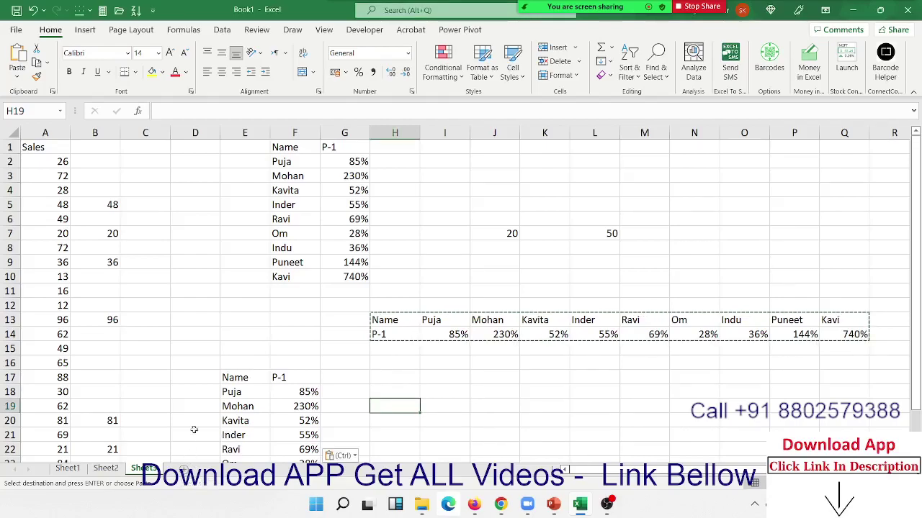
pyautogui.moveTo(285, 146); pyautogui.dragTo(344, 280)
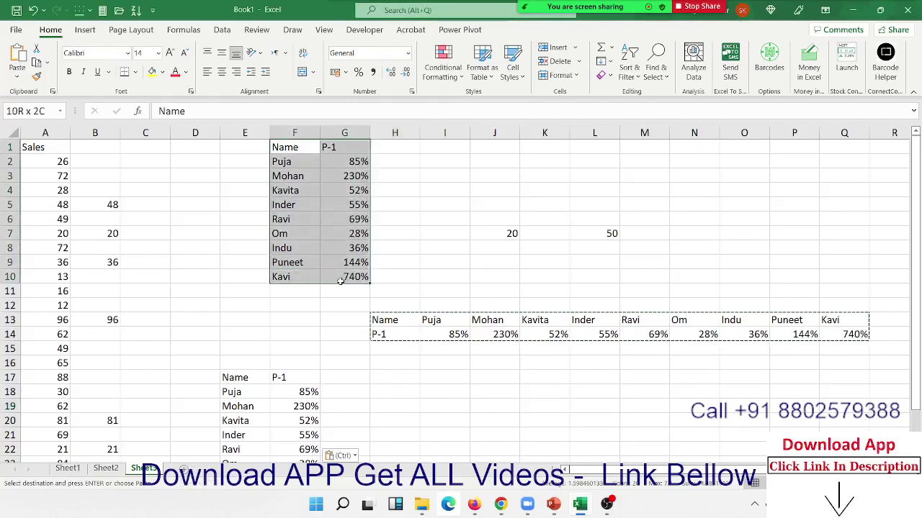
pyautogui.hotkey('ctrl', 'c')
pyautogui.click(184, 469)
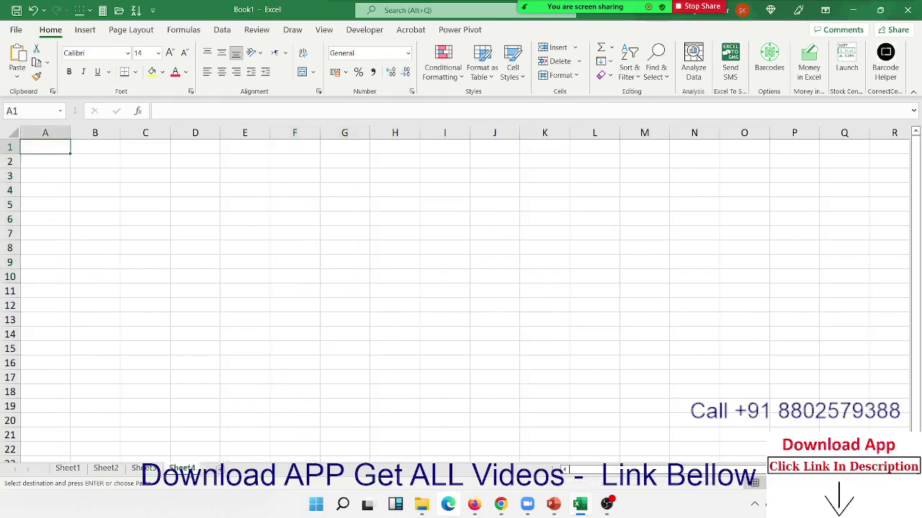
pyautogui.hotkey('ctrl', 'v')
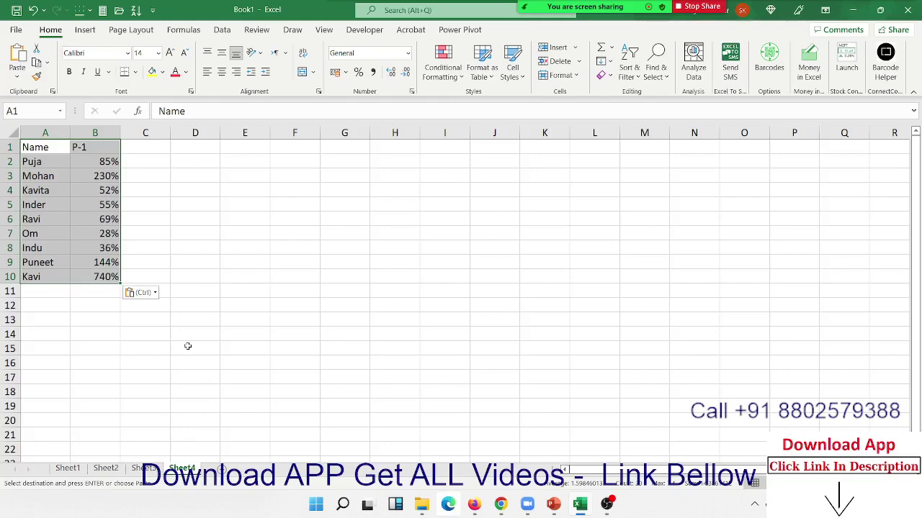
pyautogui.press('Right')
pyautogui.press('Right')
pyautogui.press('Right')
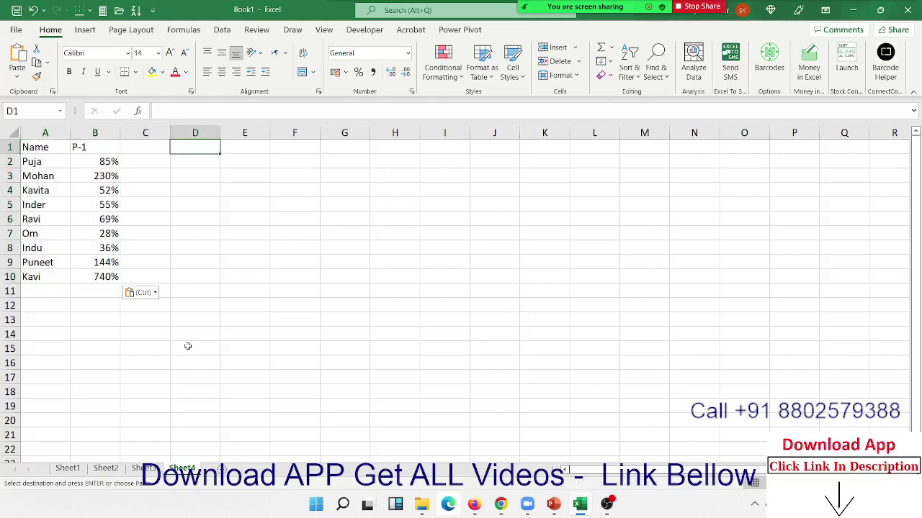
pyautogui.press('Right')
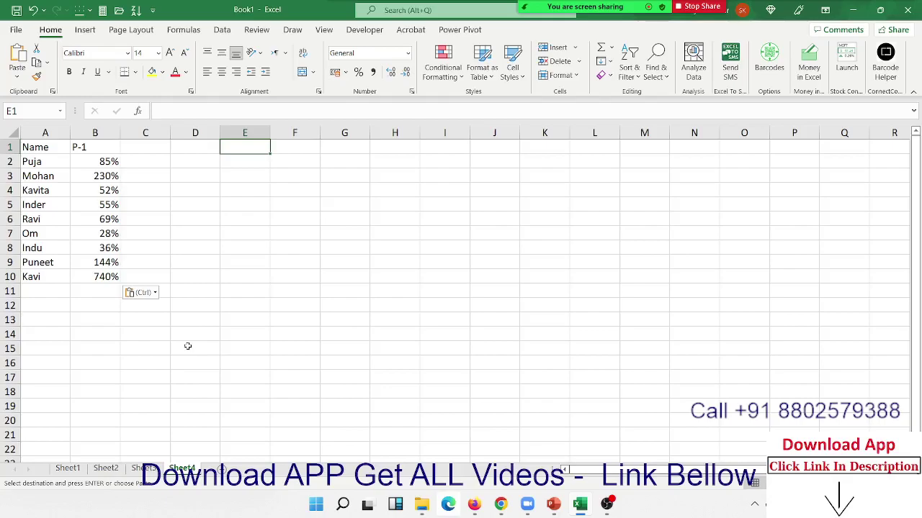
pyautogui.press('Left')
pyautogui.press('Left')
pyautogui.press('Left')
pyautogui.press('Left')
pyautogui.press('Down')
pyautogui.press('Down')
pyautogui.press('Down')
pyautogui.press('Down')
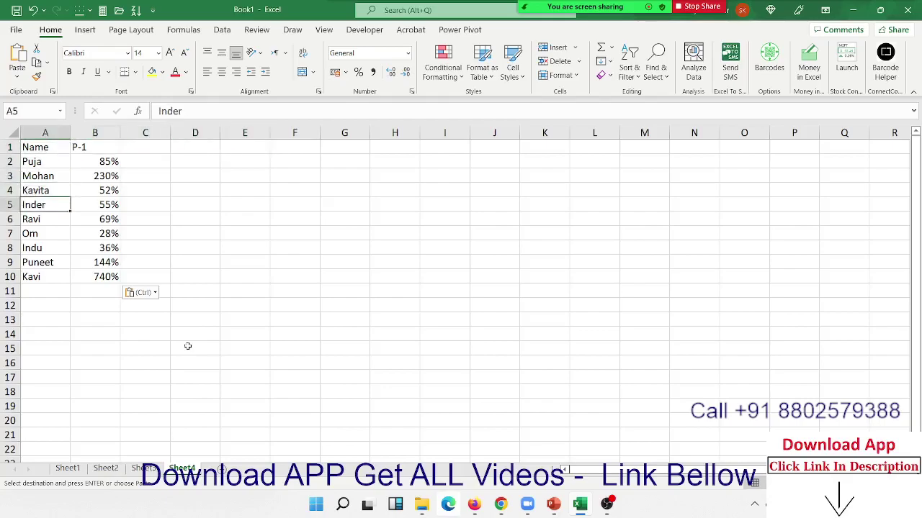
pyautogui.press('Right')
pyautogui.press('Up')
pyautogui.press('Up')
pyautogui.press('Up')
pyautogui.press('Up')
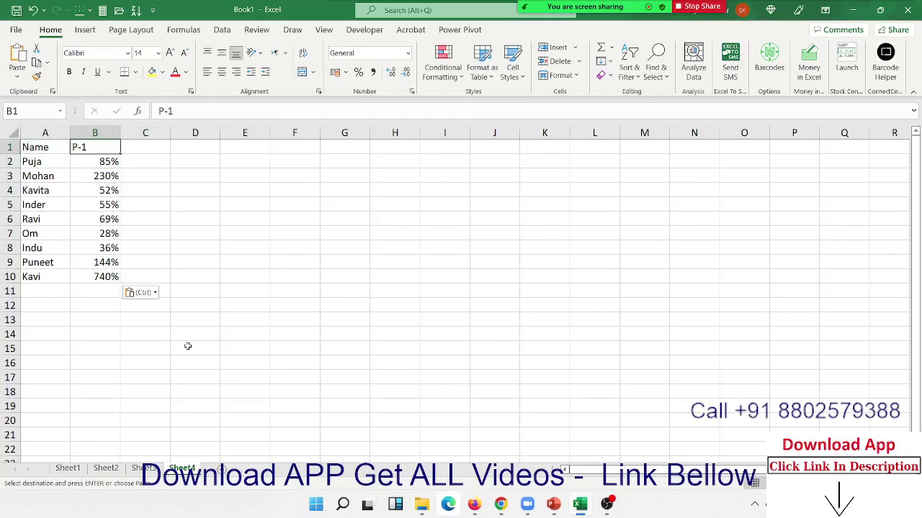
pyautogui.press('Down')
pyautogui.press('Down')
pyautogui.press('Down')
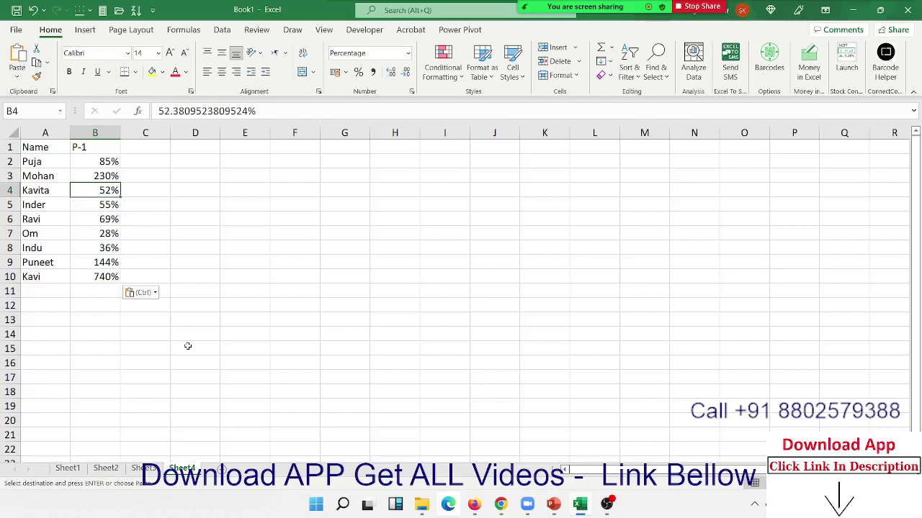
pyautogui.press('Up')
pyautogui.press('Up')
pyautogui.press('Up')
pyautogui.press('Down')
pyautogui.press('Down')
pyautogui.press('Down')
pyautogui.press('Down')
pyautogui.press('Down')
pyautogui.press('Down')
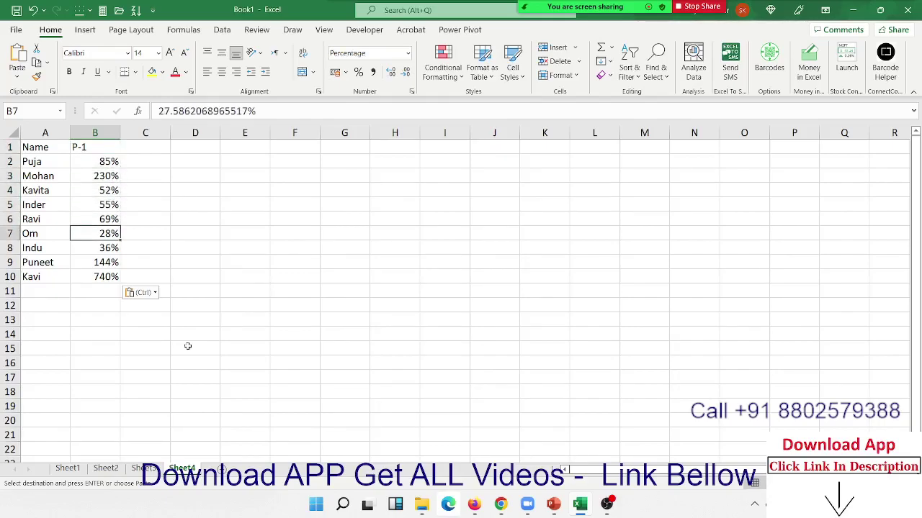
pyautogui.press('Down')
pyautogui.press('Down')
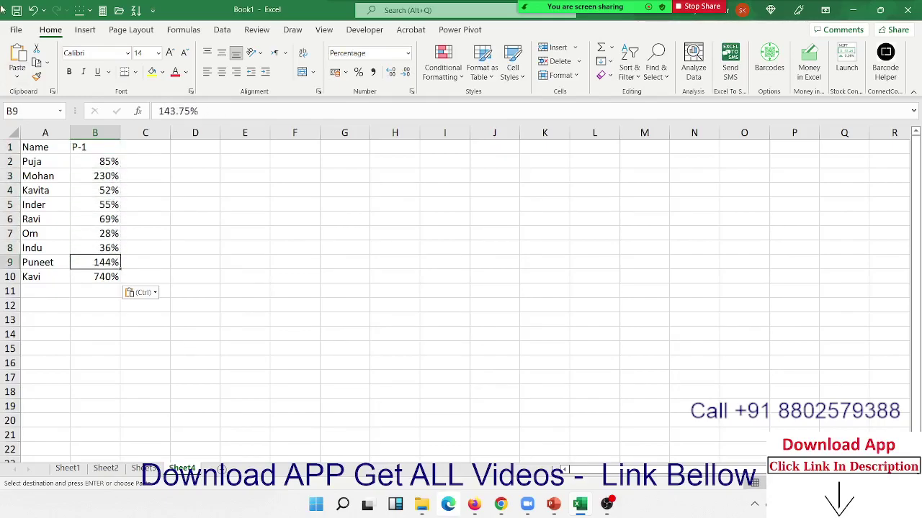
pyautogui.click(65, 151)
pyautogui.click(411, 155)
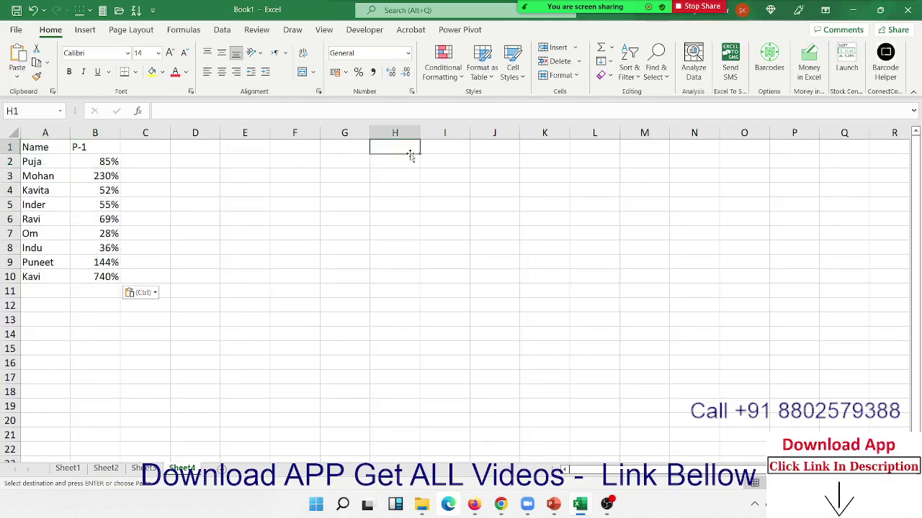
pyautogui.click(75, 175)
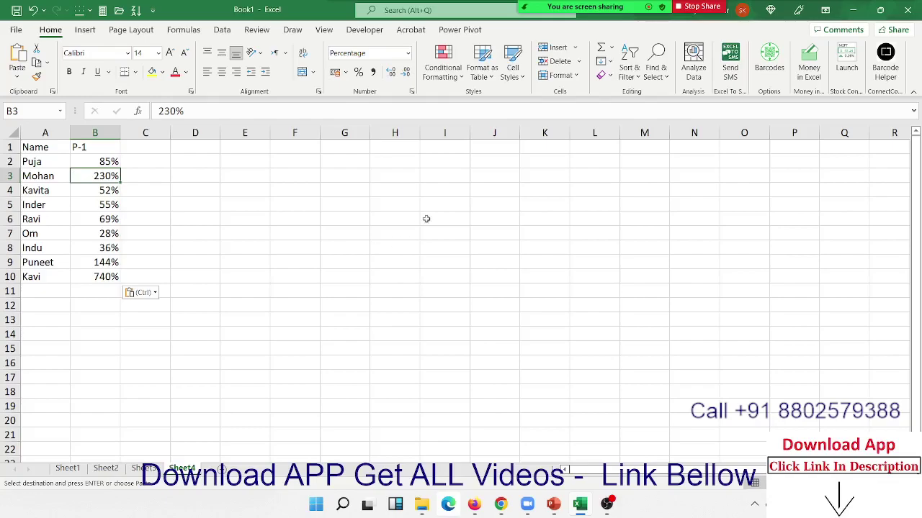
# Cancel the pending copy and enter the formula =A1 in H1 so it shows Name
pyautogui.click(400, 148)
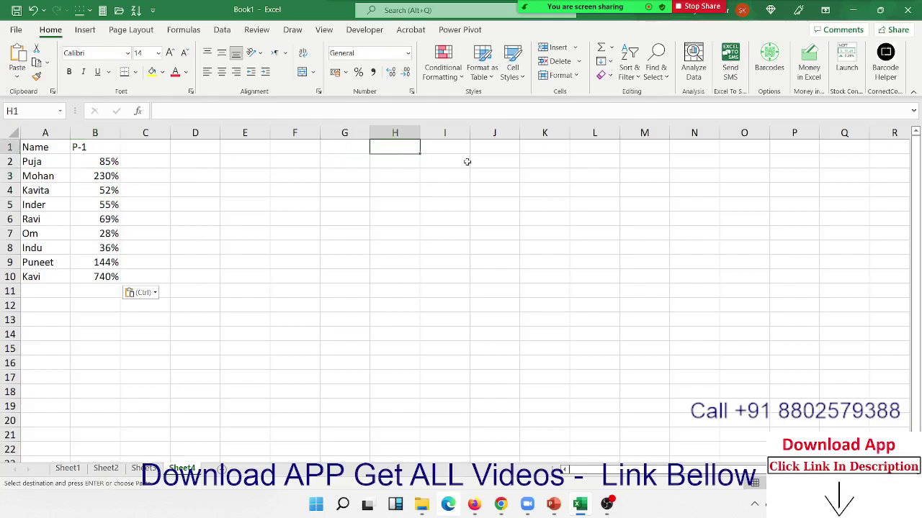
pyautogui.press('Escape')
pyautogui.write('=')
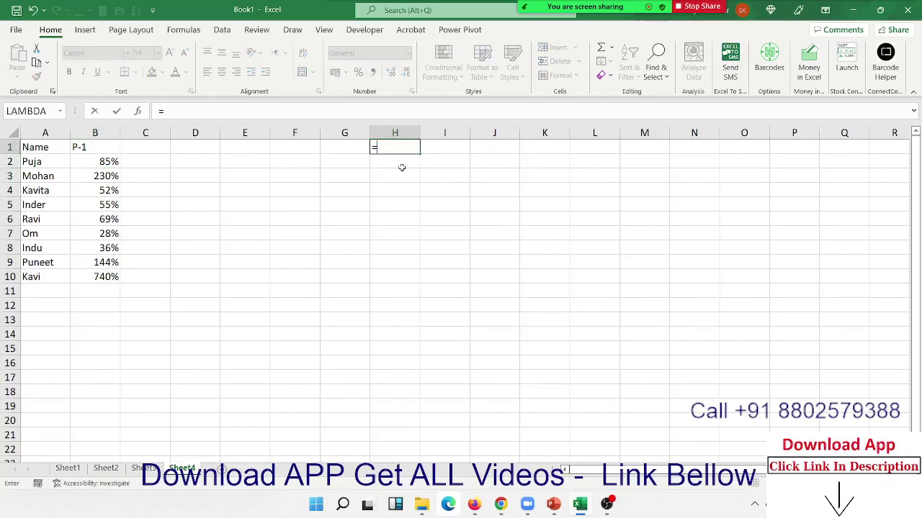
pyautogui.click(33, 146)
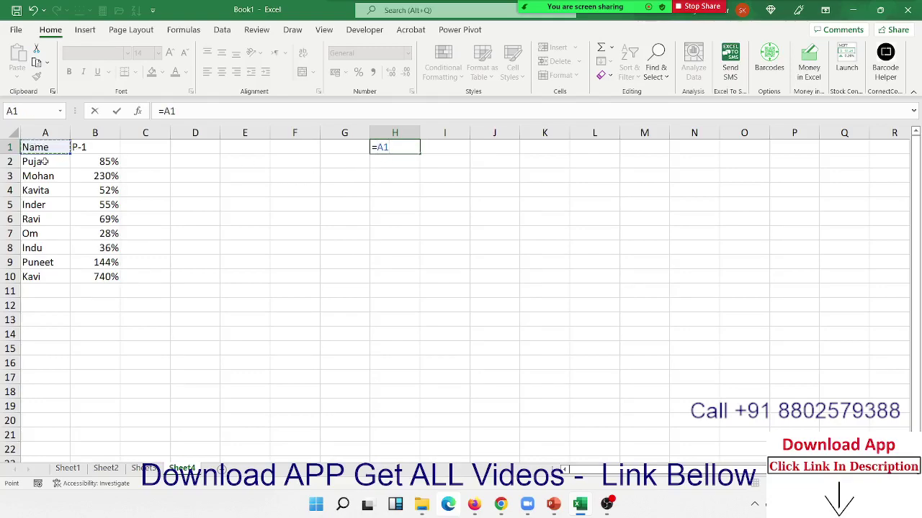
pyautogui.press('Return')
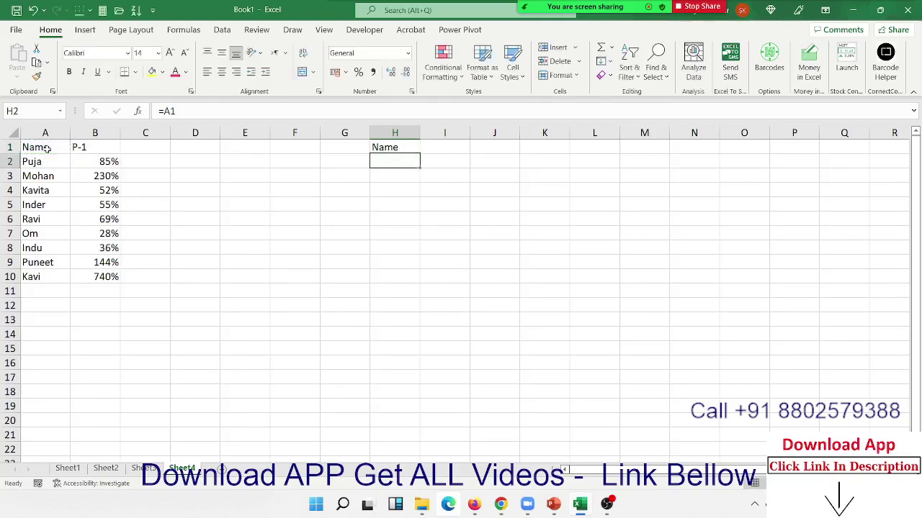
pyautogui.press('Up')
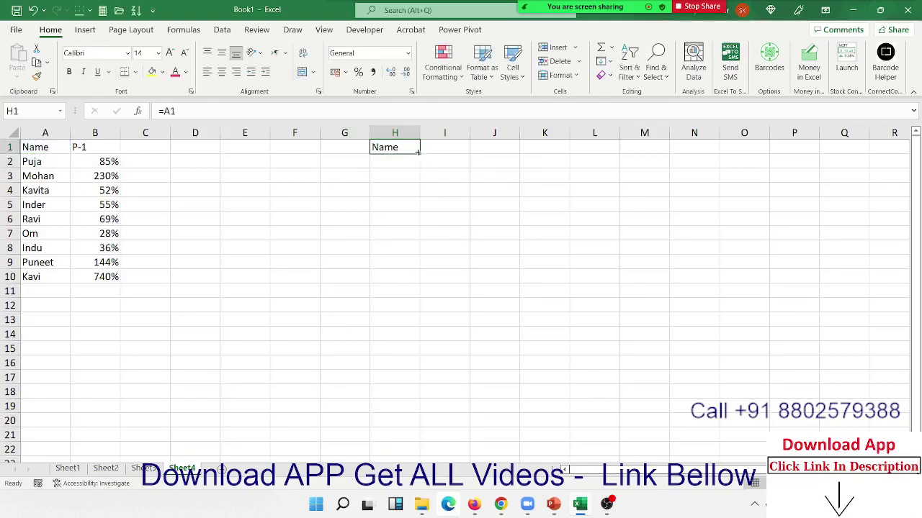
# Try filling the link down to row 10 and into column I with Percentage, then undo
pyautogui.moveTo(420, 153); pyautogui.dragTo(407, 277)
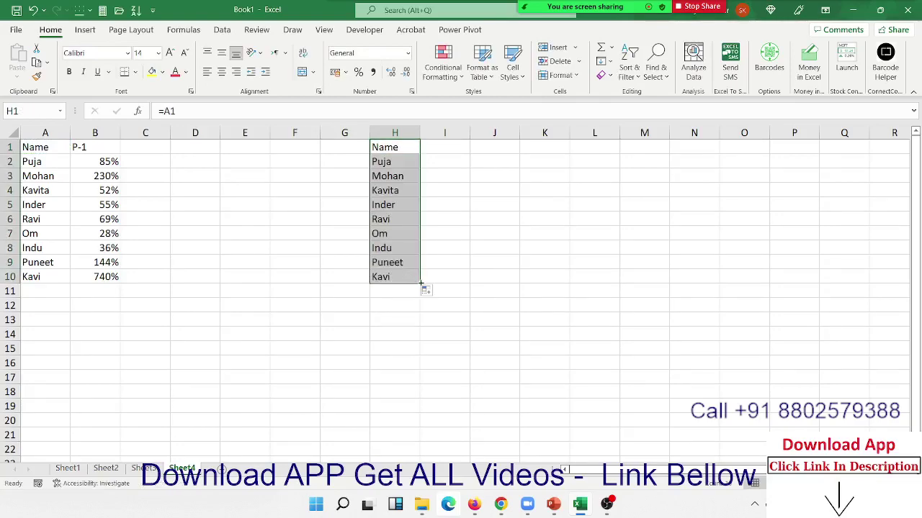
pyautogui.moveTo(422, 284)
pyautogui.mouseDown()
pyautogui.moveTo(458, 283)
pyautogui.moveTo(446, 161)
pyautogui.mouseUp()
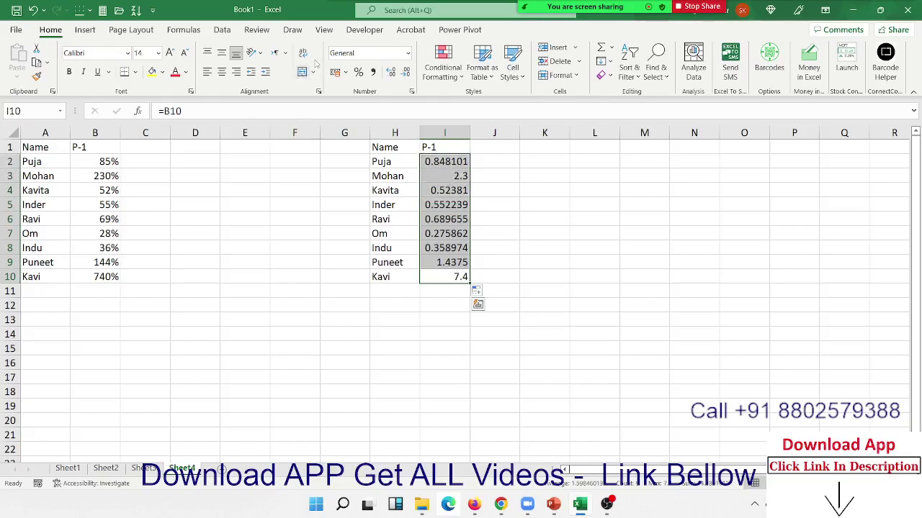
pyautogui.click(358, 72)
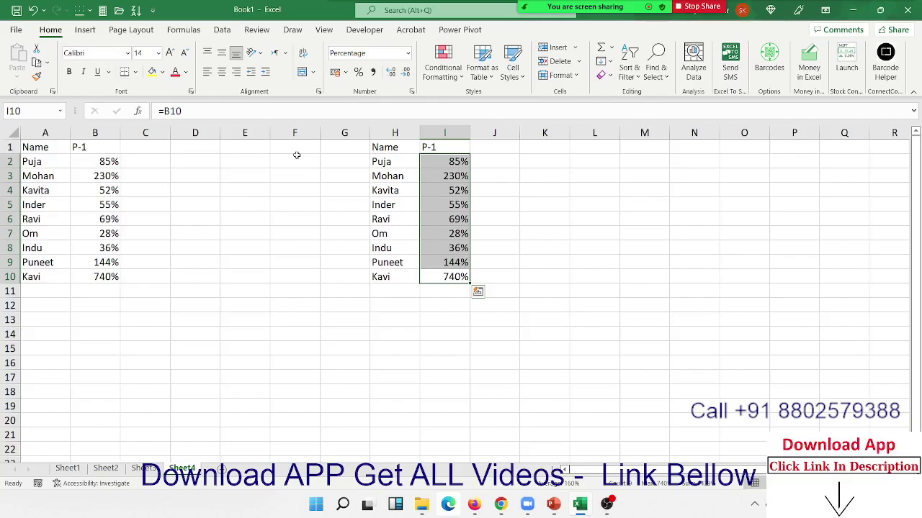
pyautogui.hotkey('ctrl', 'z')
pyautogui.hotkey('ctrl', 'z')
pyautogui.hotkey('ctrl', 'z')
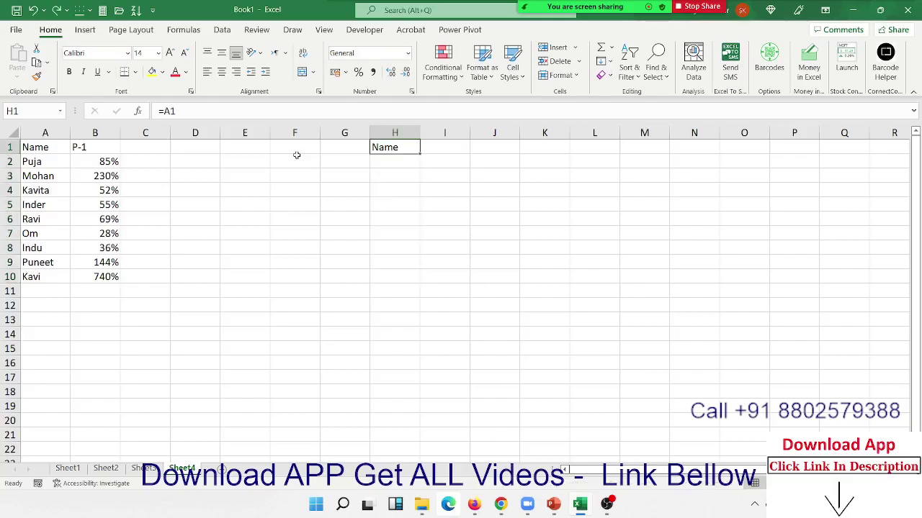
# Enter the formula =A1 in H1 again
pyautogui.write('=')
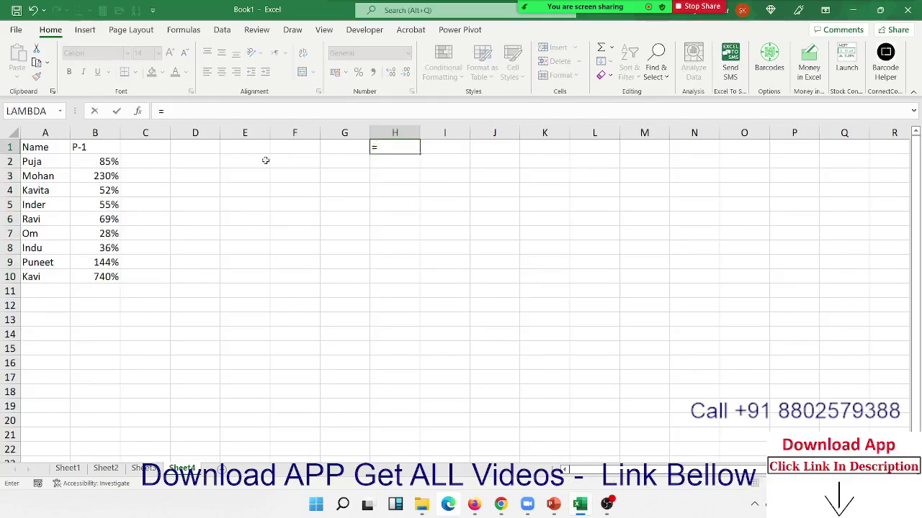
pyautogui.click(34, 144)
pyautogui.press('Return')
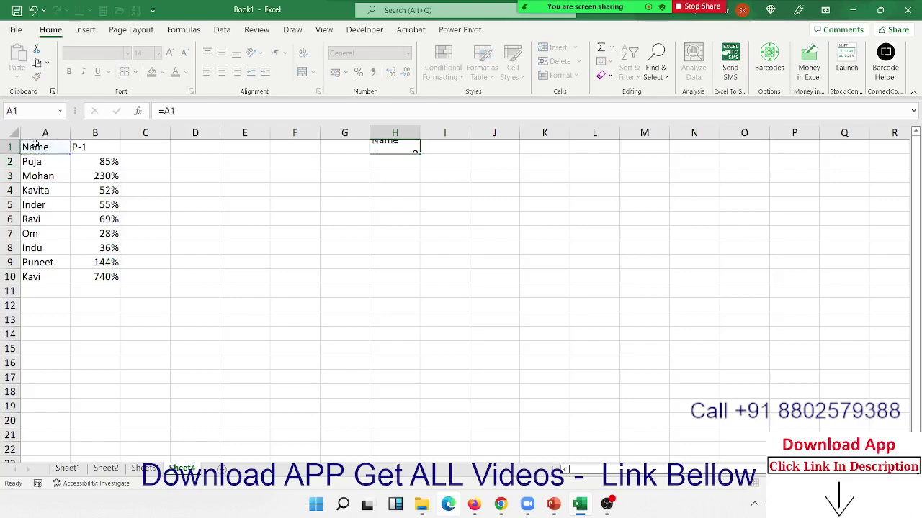
# Fill H1's link across H1:I10 and format the column I scores as Percentage
pyautogui.click(392, 149)
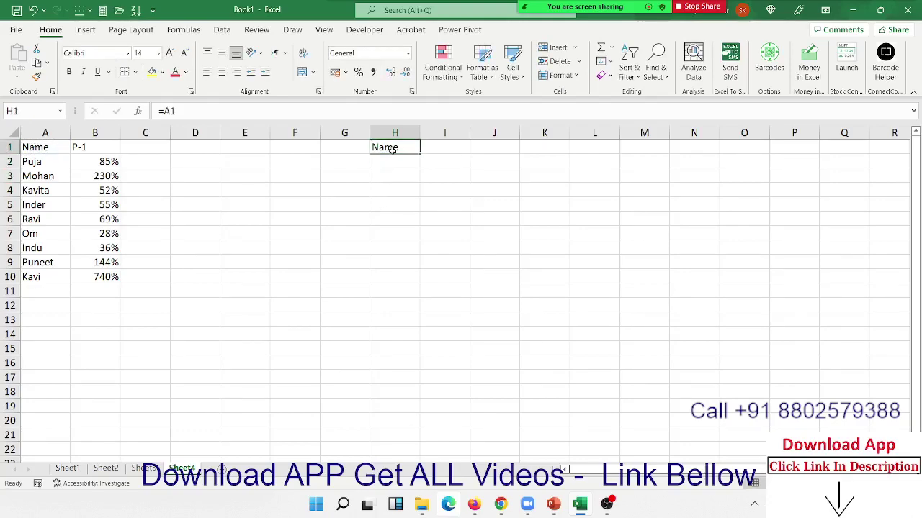
pyautogui.moveTo(419, 155)
pyautogui.mouseDown()
pyautogui.moveTo(417, 282)
pyautogui.moveTo(454, 280)
pyautogui.mouseUp()
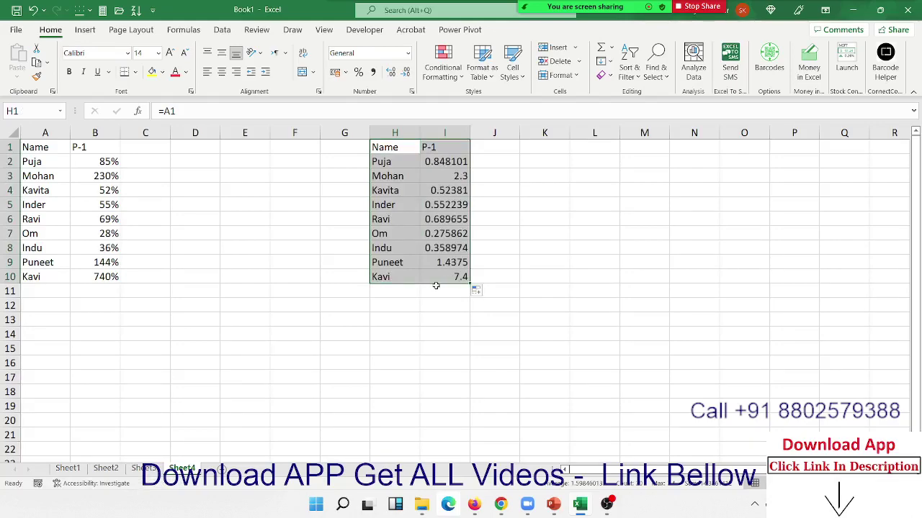
pyautogui.moveTo(455, 279); pyautogui.dragTo(445, 163)
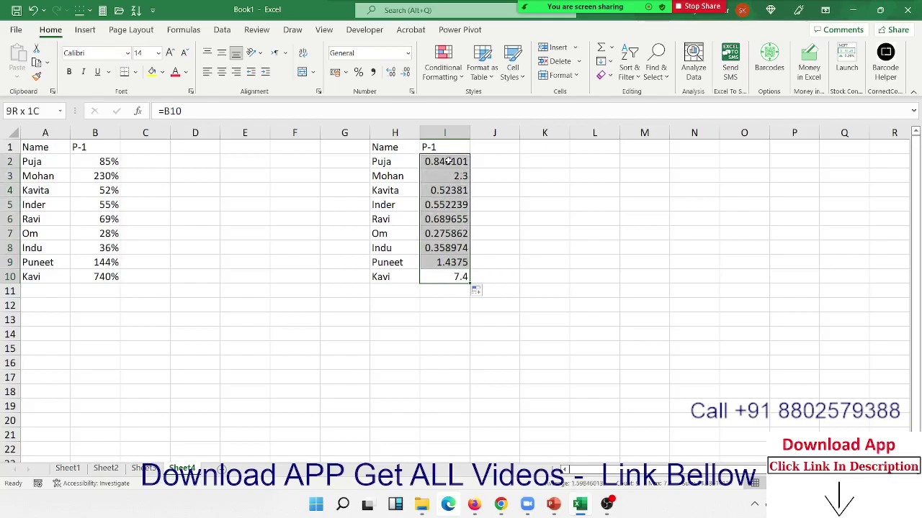
pyautogui.click(358, 72)
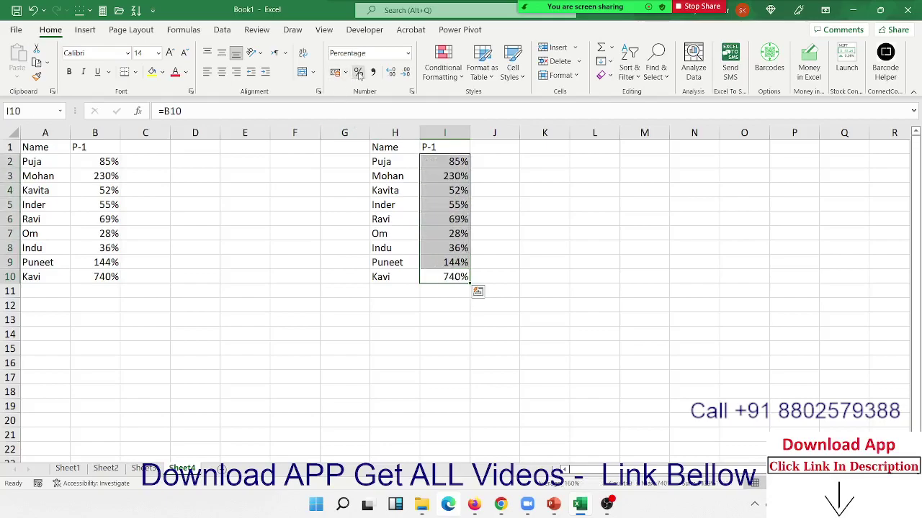
# Check the formulas behind the linked scores in column I, then select B2
pyautogui.click(461, 211)
pyautogui.click(456, 173)
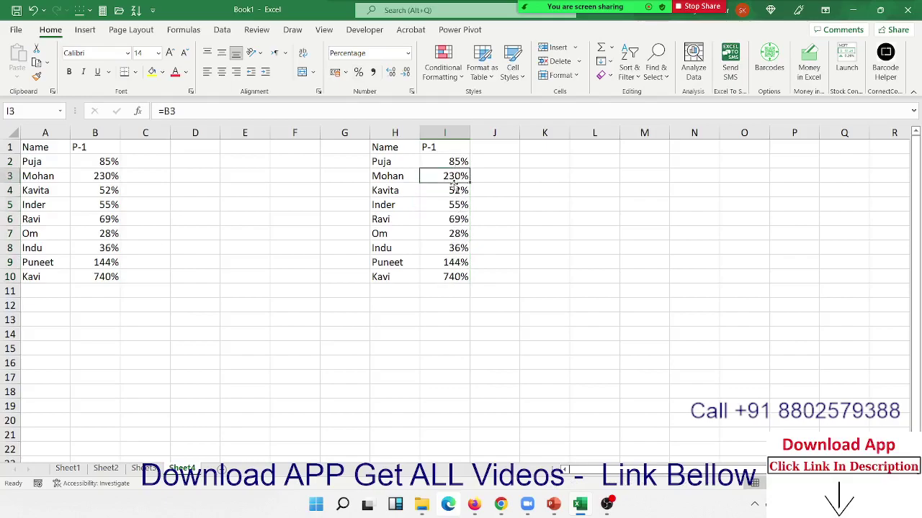
pyautogui.click(455, 187)
pyautogui.click(454, 219)
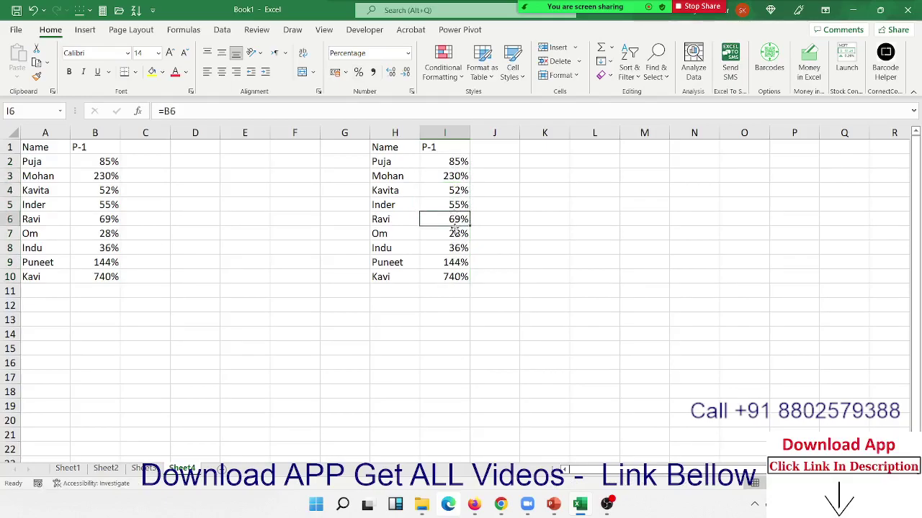
pyautogui.click(454, 234)
pyautogui.click(454, 248)
pyautogui.click(454, 276)
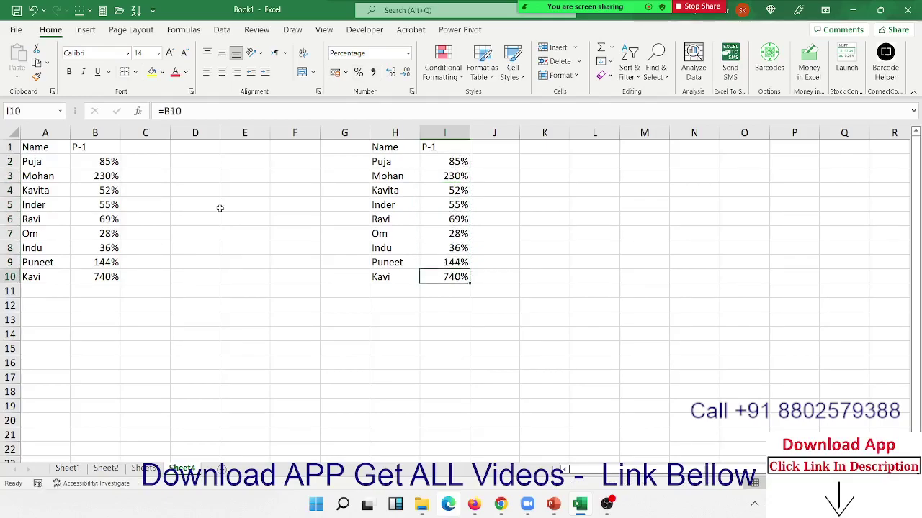
pyautogui.click(93, 159)
# Change B2's score to 95 and clear the linked copy in H1:I10
pyautogui.write('95')
pyautogui.press('Return')
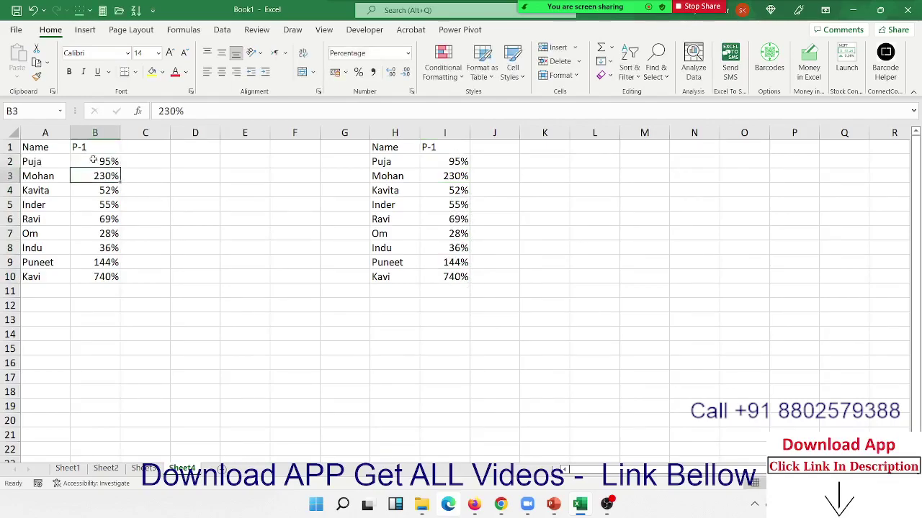
pyautogui.moveTo(378, 148); pyautogui.dragTo(438, 280)
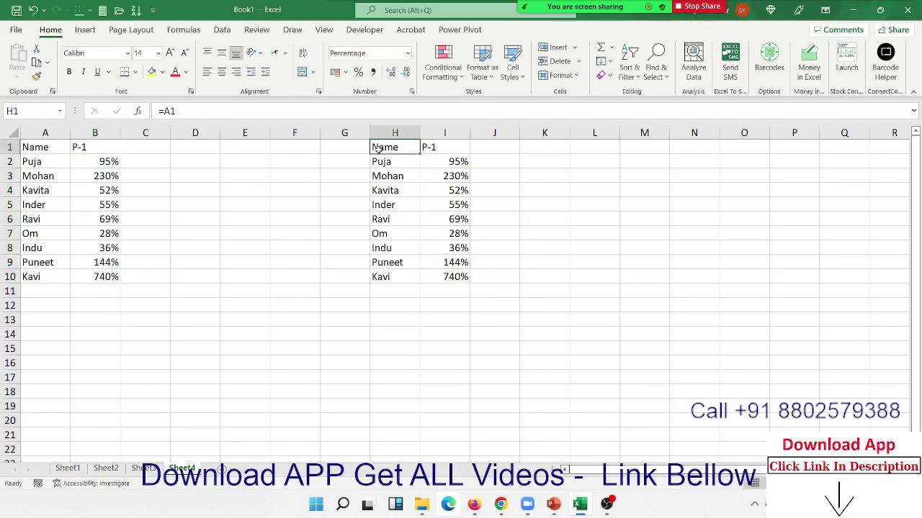
pyautogui.press('Delete')
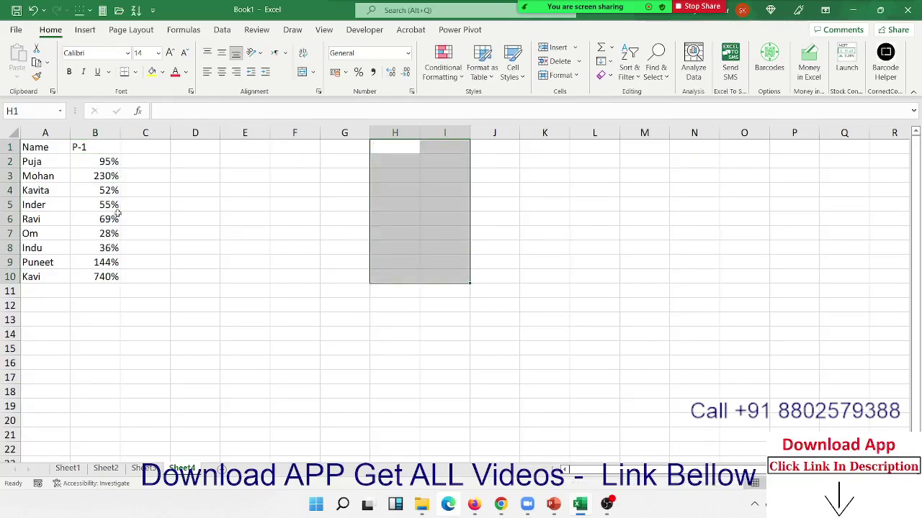
# Copy the A1:B10 table and paste it at G1 using Paste Special's Paste Link
pyautogui.moveTo(42, 148); pyautogui.dragTo(95, 278)
pyautogui.hotkey('ctrl', 'c')
pyautogui.click(348, 147)
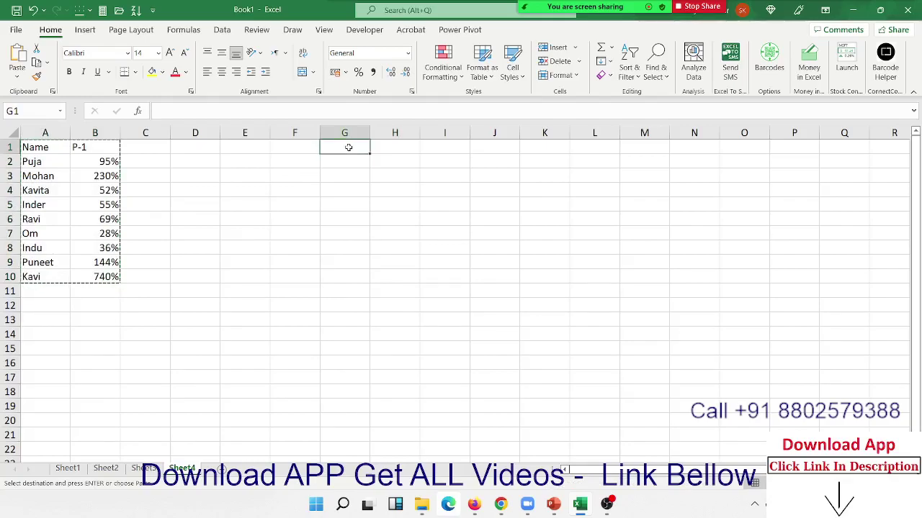
pyautogui.rightClick(347, 147)
pyautogui.click(387, 231)
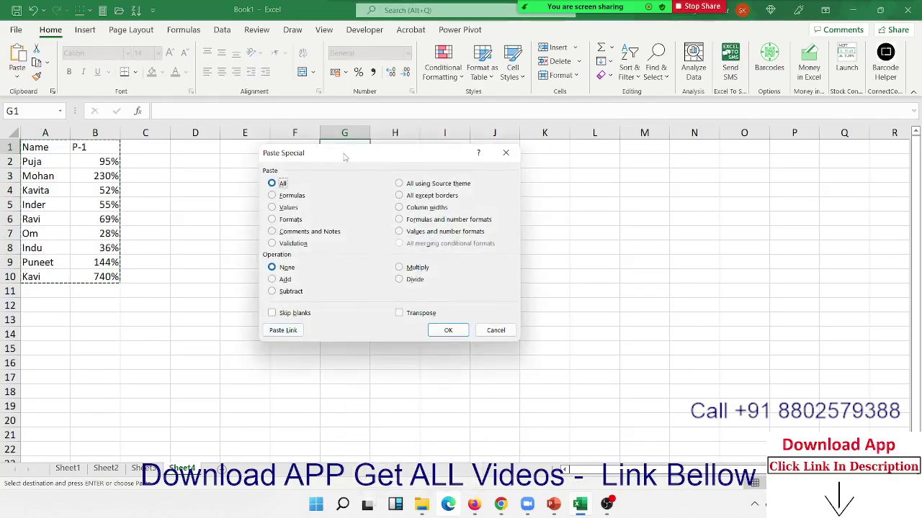
pyautogui.moveTo(346, 154); pyautogui.dragTo(585, 143)
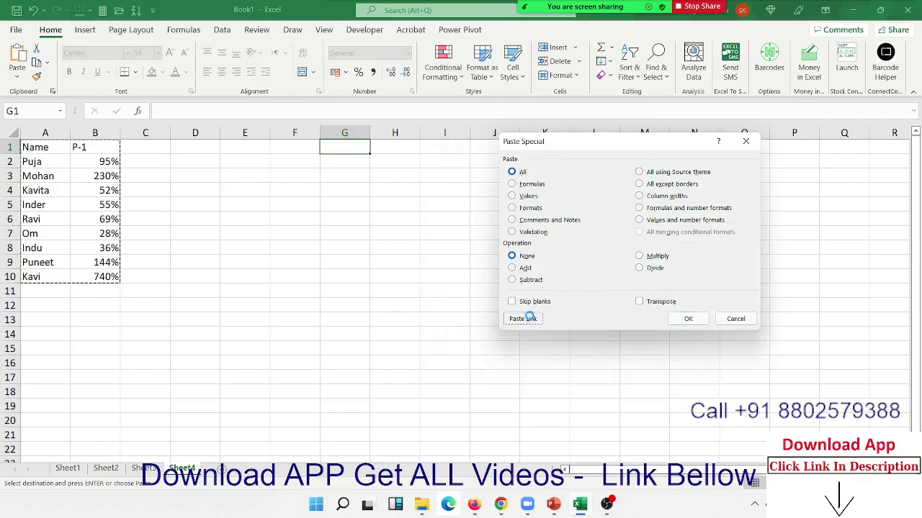
pyautogui.click(530, 319)
# Add the new Sheet5, then open and close Paste Special at E2 without pasting
pyautogui.click(234, 467)
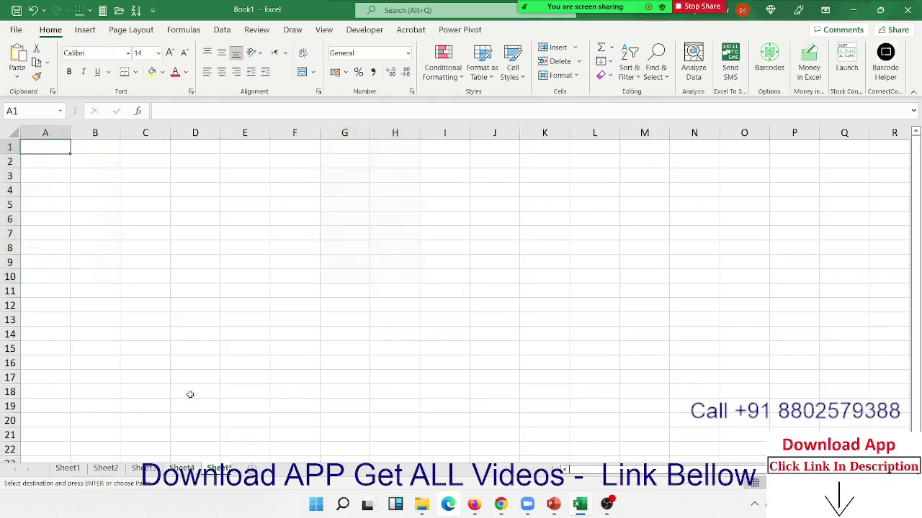
pyautogui.click(252, 158)
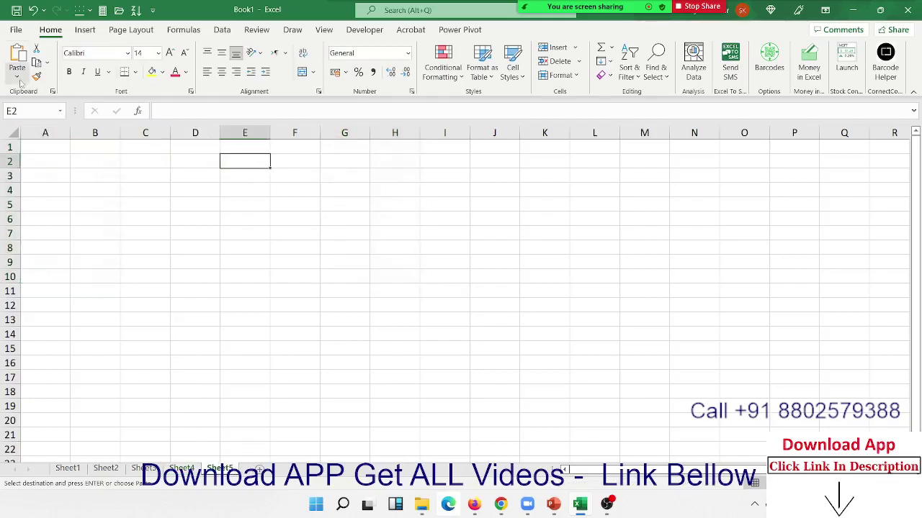
pyautogui.rightClick(243, 161)
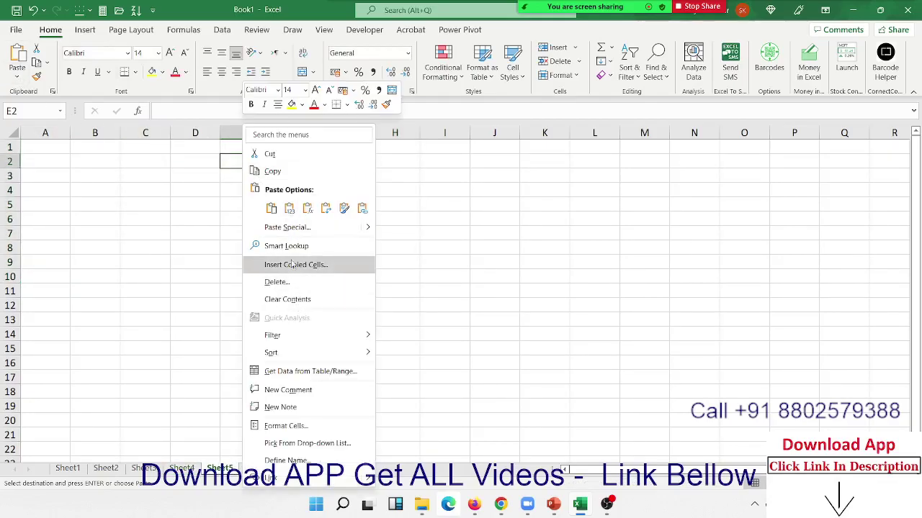
pyautogui.click(296, 226)
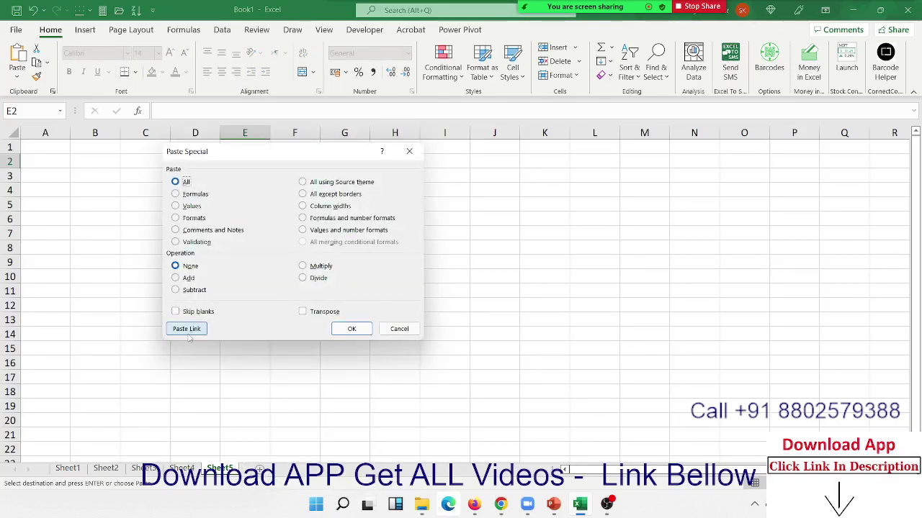
pyautogui.click(351, 328)
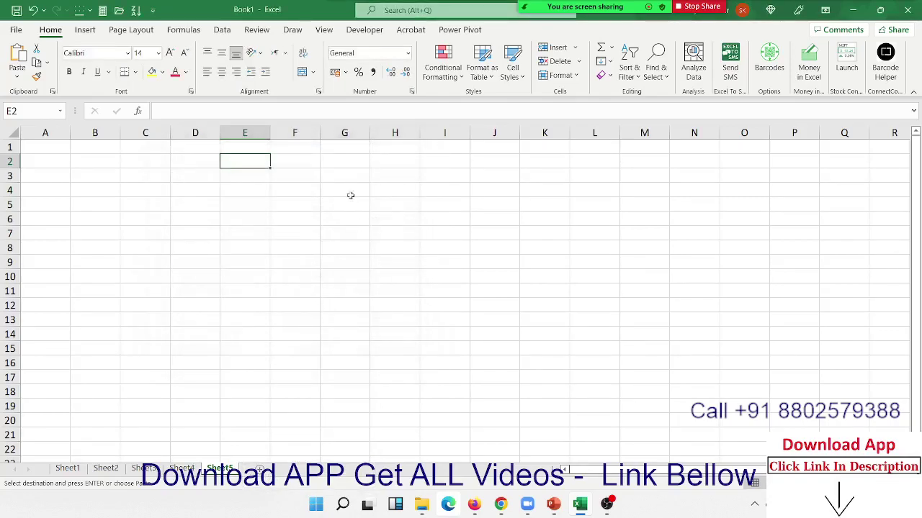
# Bring up the cell context menus at E2, I1 and F2 without choosing anything
pyautogui.rightClick(246, 161)
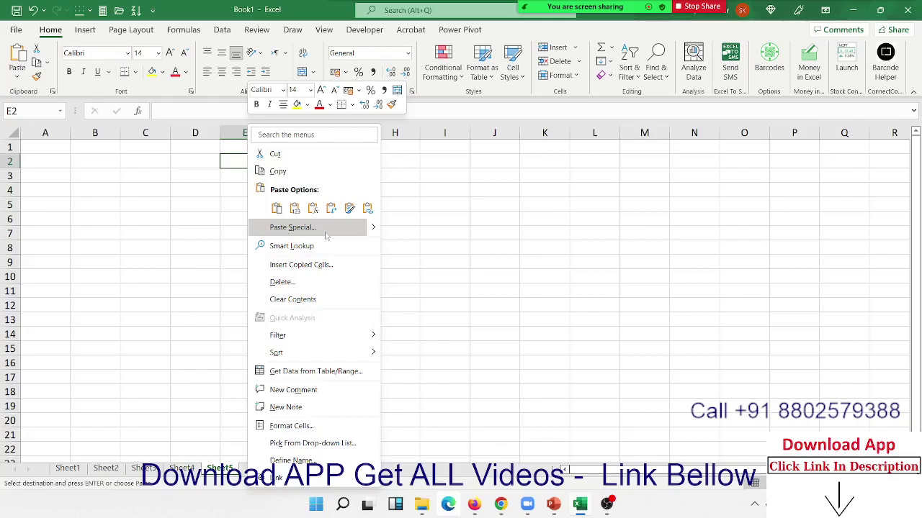
pyautogui.rightClick(427, 149)
pyautogui.rightClick(273, 165)
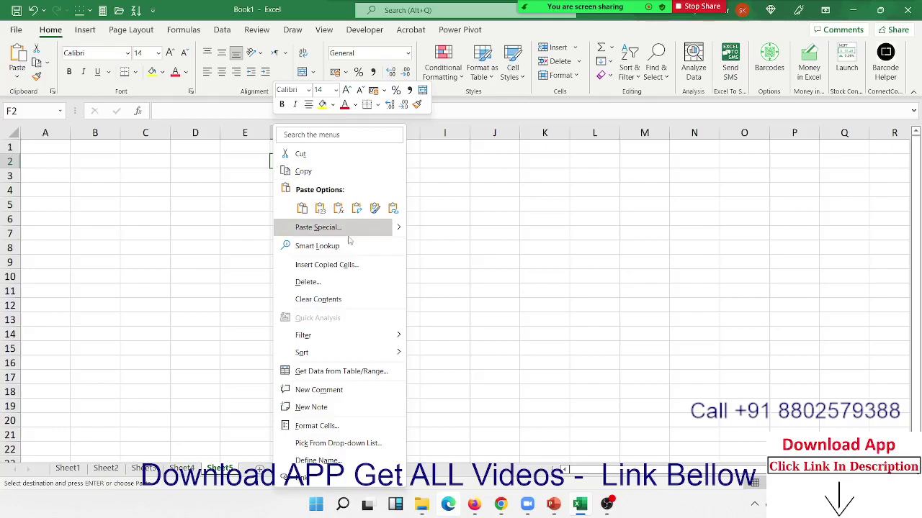
pyautogui.press('Escape')
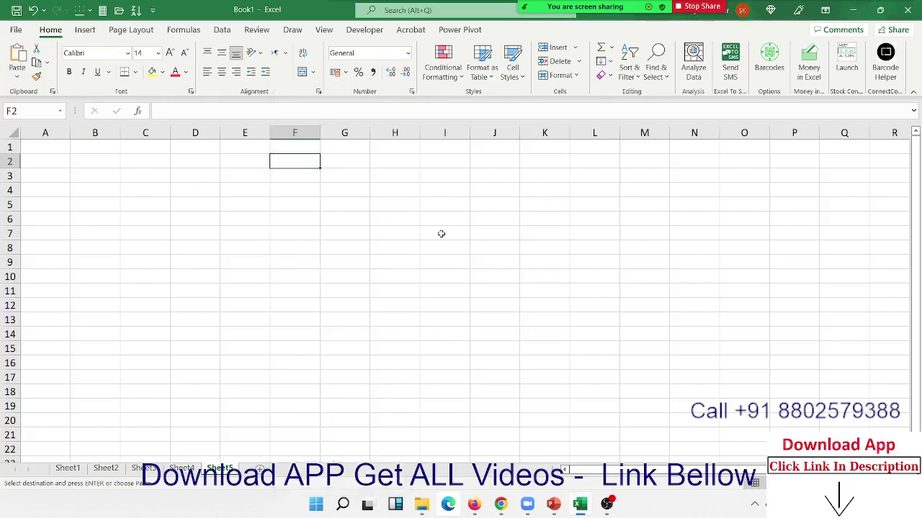
pyautogui.click(19, 80)
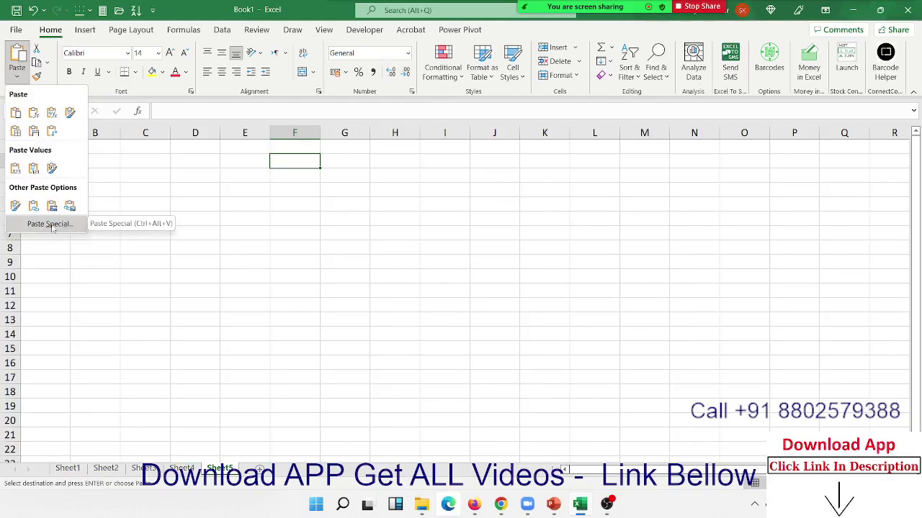
pyautogui.click(180, 203)
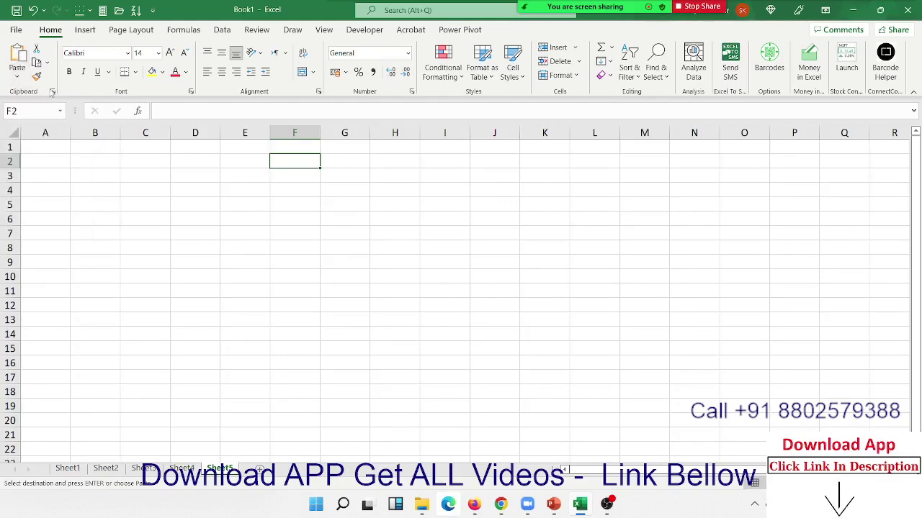
pyautogui.click(20, 77)
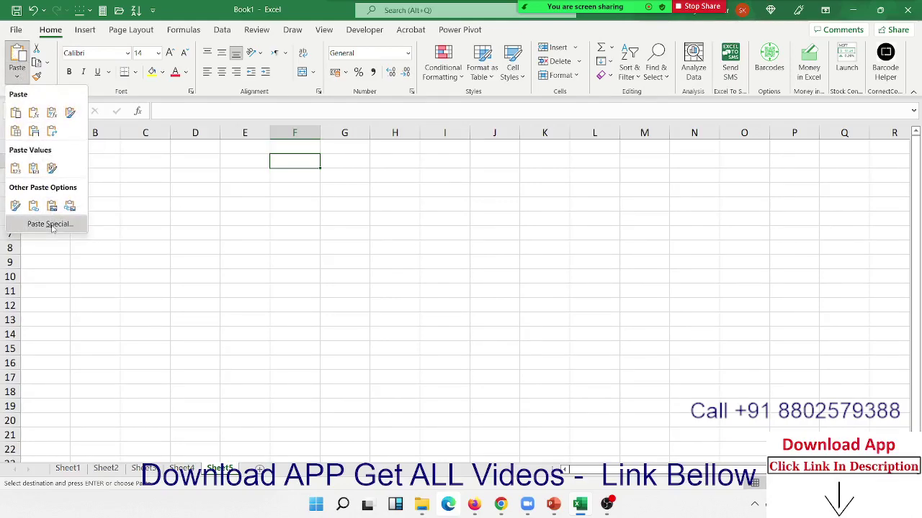
pyautogui.rightClick(292, 165)
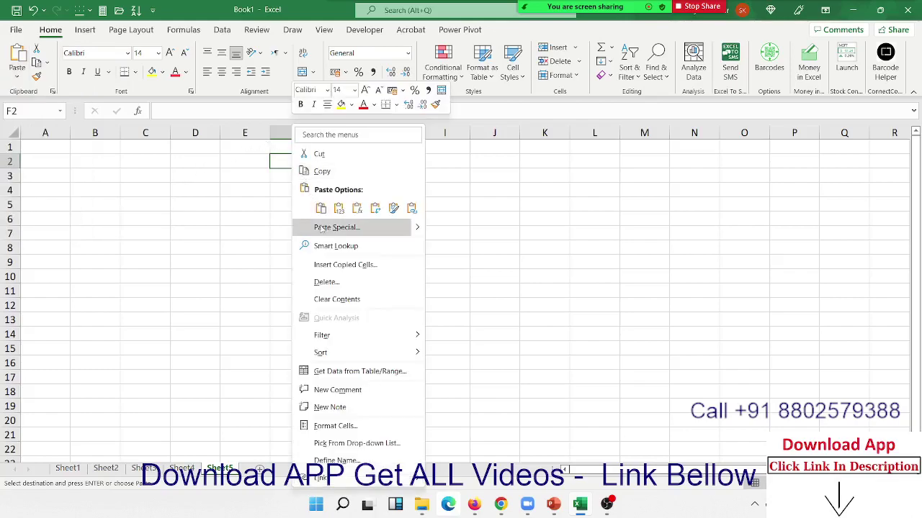
pyautogui.click(322, 228)
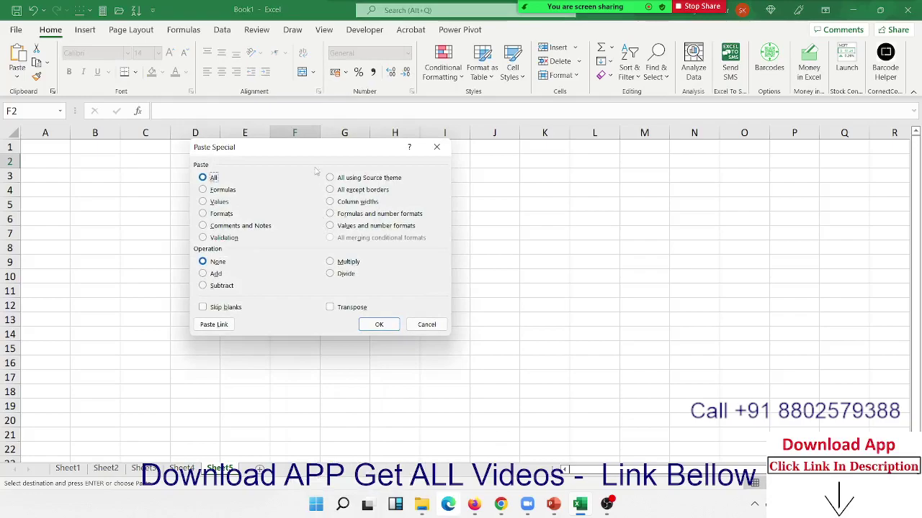
pyautogui.moveTo(314, 152); pyautogui.dragTo(533, 163)
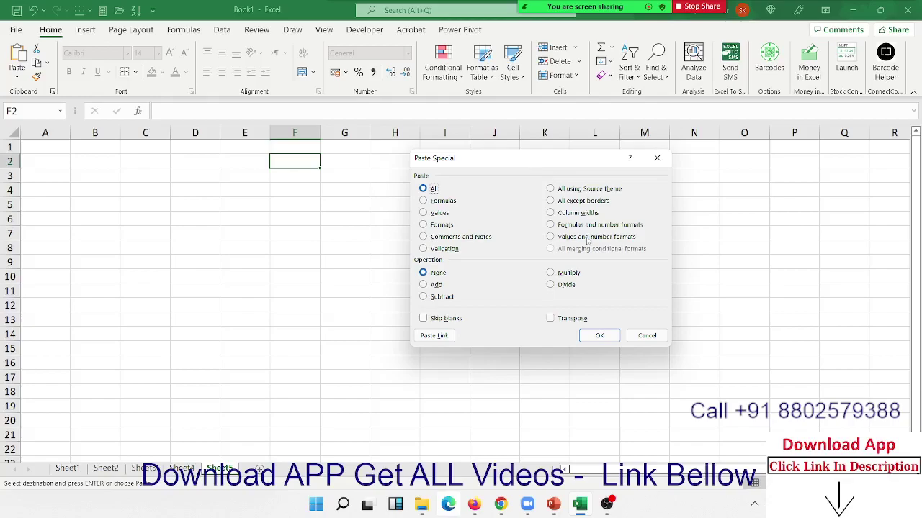
pyautogui.click(550, 284)
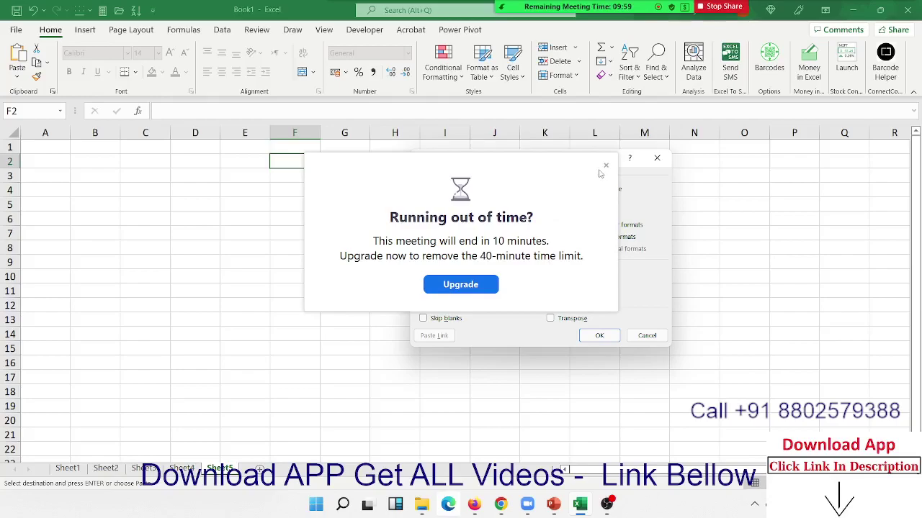
pyautogui.click(605, 166)
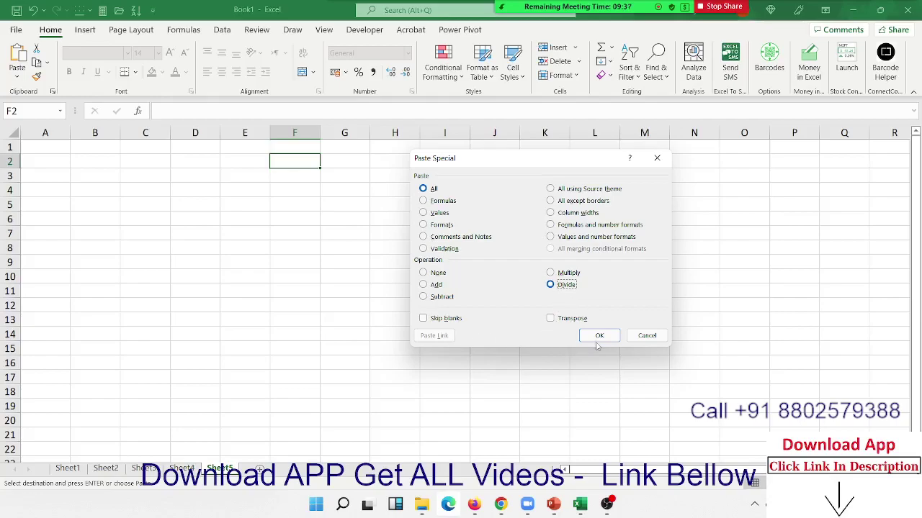
pyautogui.click(646, 335)
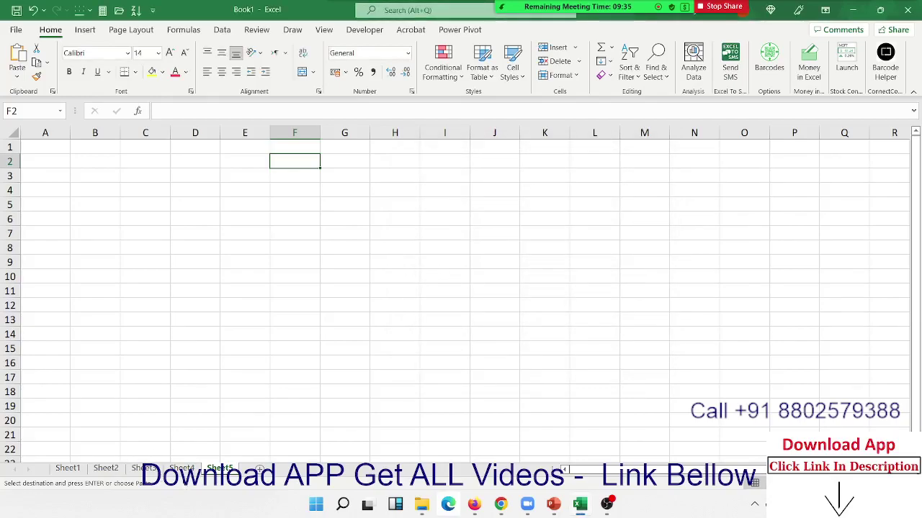
# Copy the A1:B10 Name/P-1 table on Sheet4, then return to the blank Sheet5
pyautogui.click(182, 468)
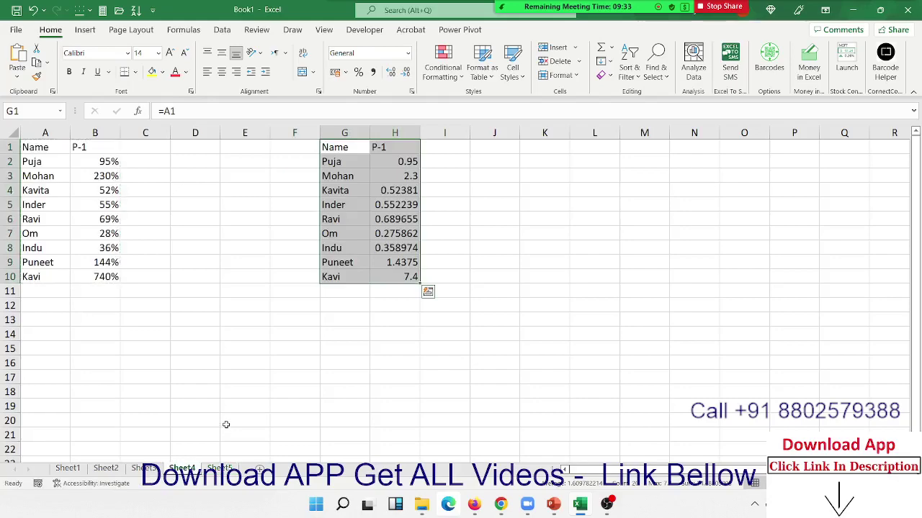
pyautogui.click(244, 291)
pyautogui.moveTo(103, 277)
pyautogui.mouseDown()
pyautogui.moveTo(33, 177)
pyautogui.moveTo(33, 147)
pyautogui.mouseUp()
pyautogui.hotkey('ctrl', 'c')
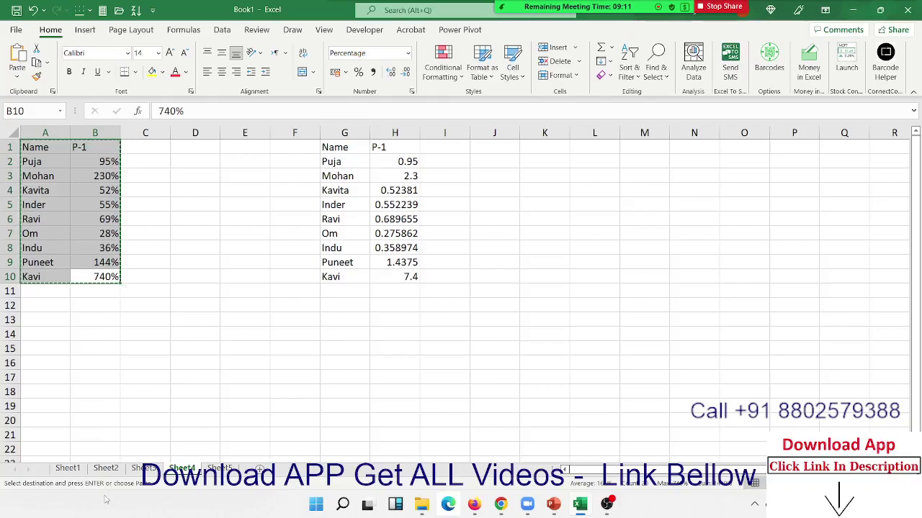
pyautogui.click(219, 464)
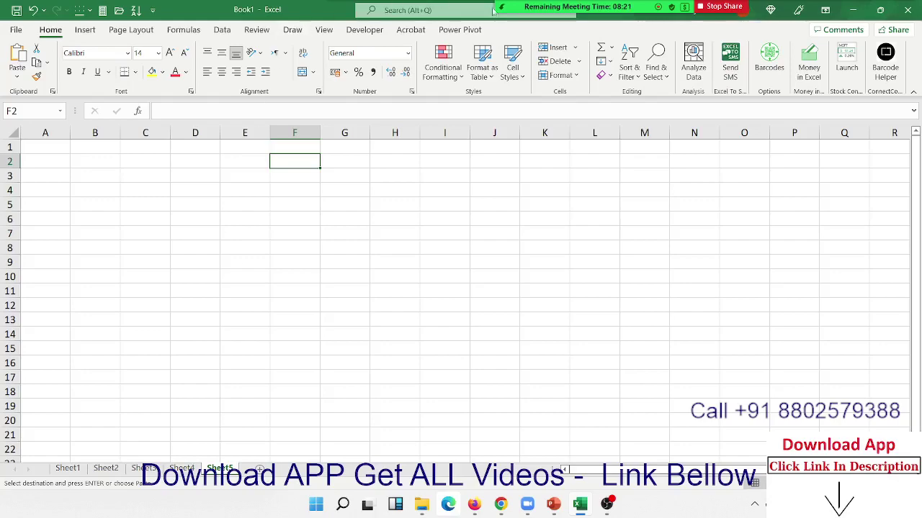
pyautogui.moveTo(514, 15)
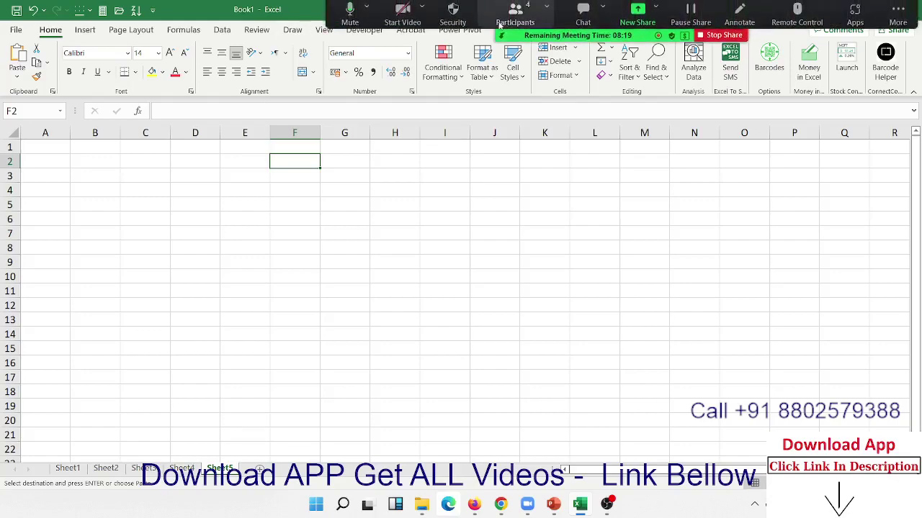
pyautogui.click(508, 21)
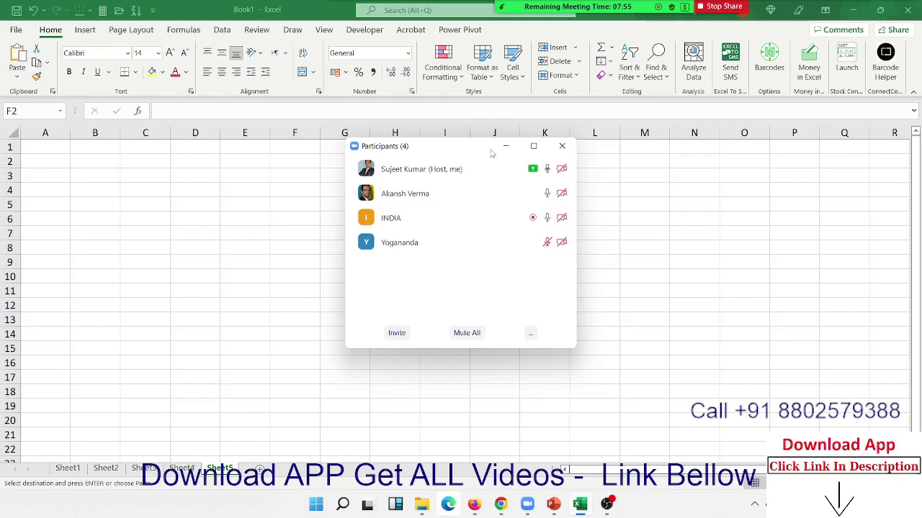
pyautogui.click(562, 146)
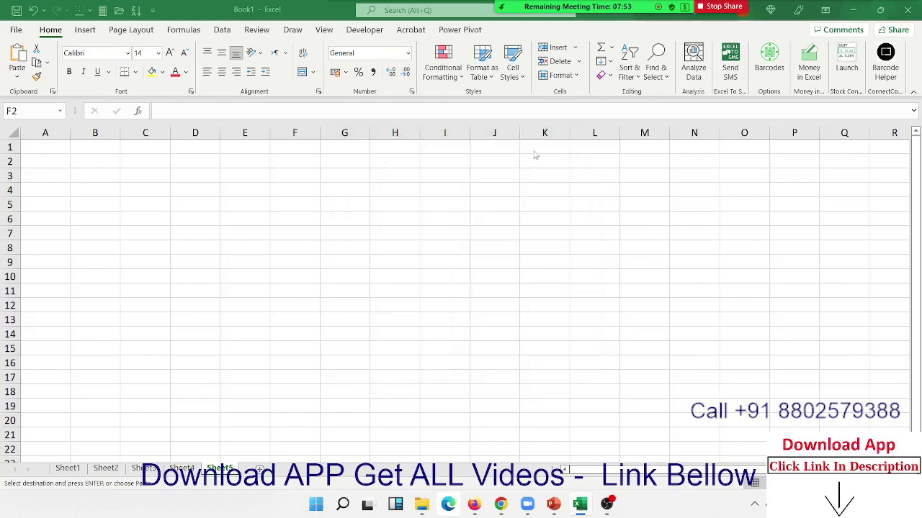
pyautogui.click(180, 160)
# Open Paste Special for cell D2 on Sheet5, then switch to the Chrome browser
pyautogui.rightClick(180, 162)
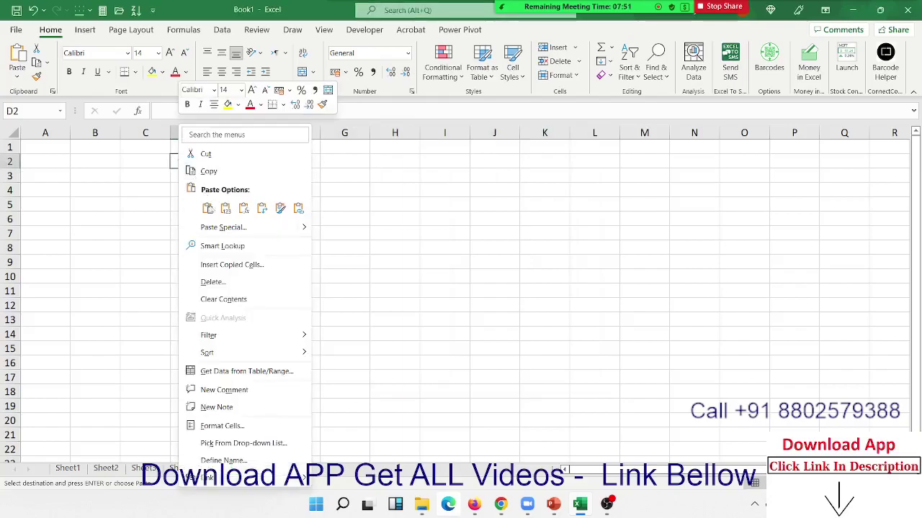
pyautogui.click(217, 224)
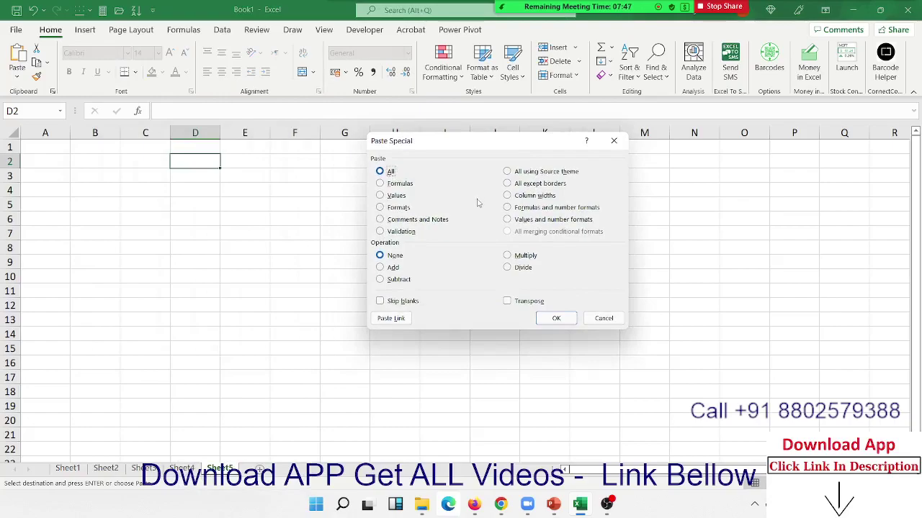
pyautogui.click(501, 504)
pyautogui.moveTo(458, 364)
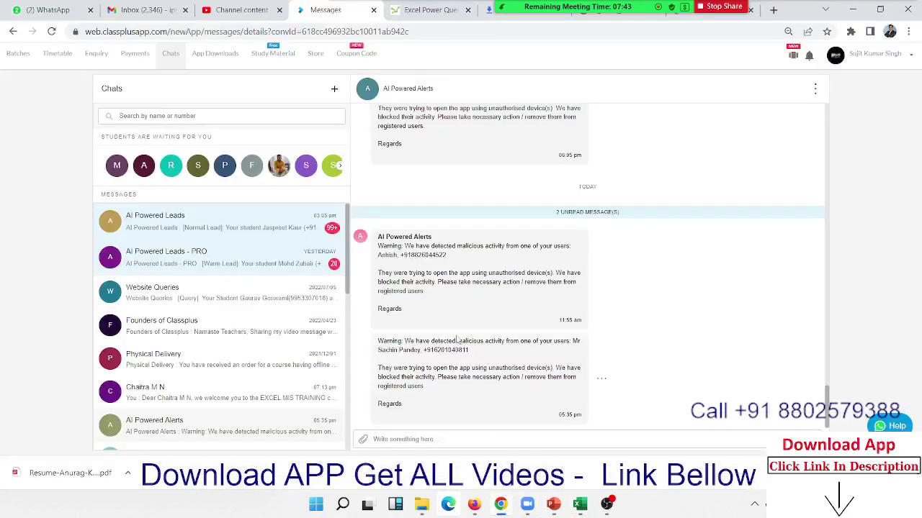
# Look over the WhatsApp Web chats, then minimize the Firefox and Chrome windows to return to Excel
pyautogui.click(50, 10)
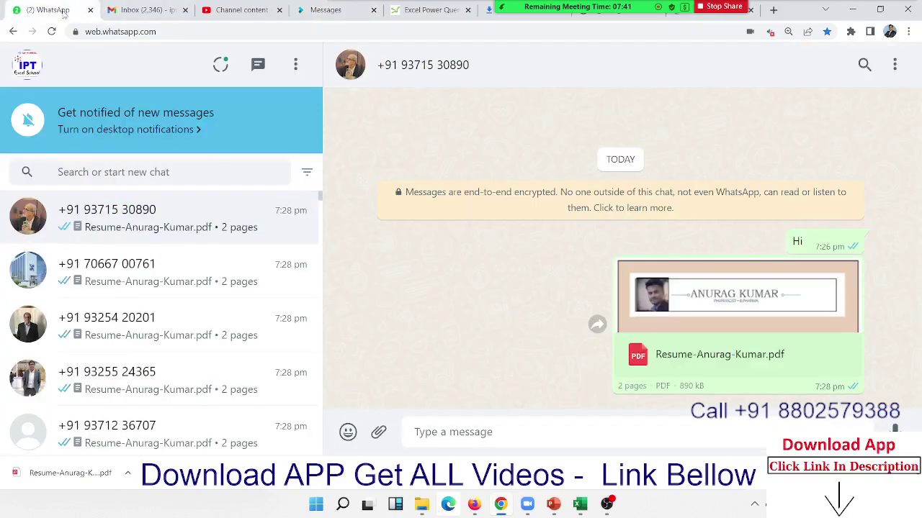
pyautogui.moveTo(474, 504)
pyautogui.click(486, 512)
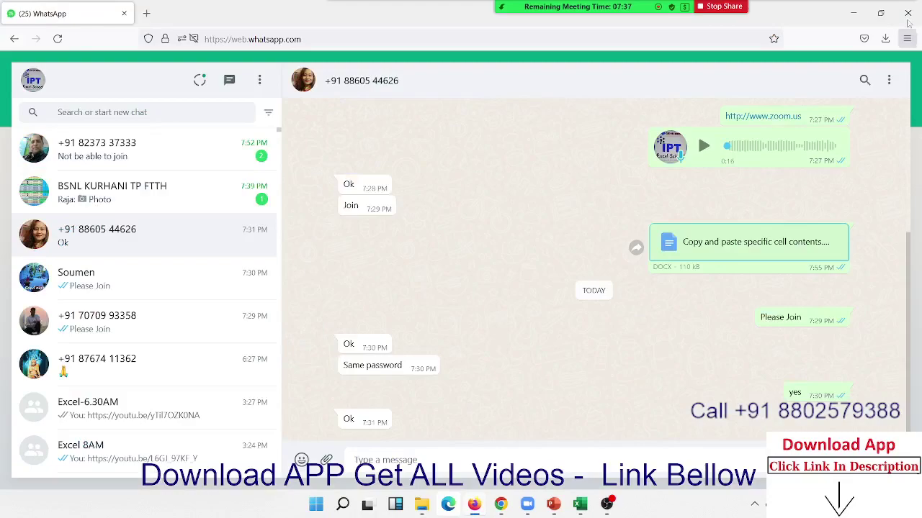
pyautogui.click(858, 7)
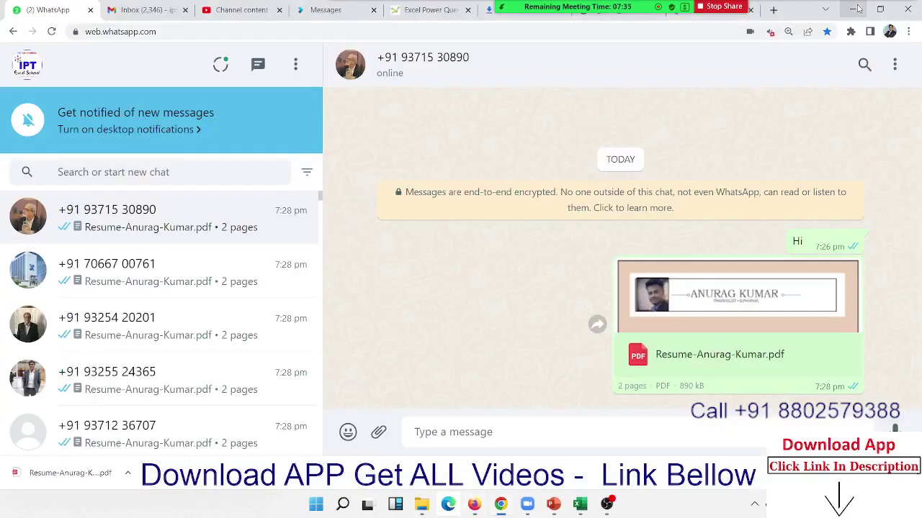
pyautogui.click(857, 7)
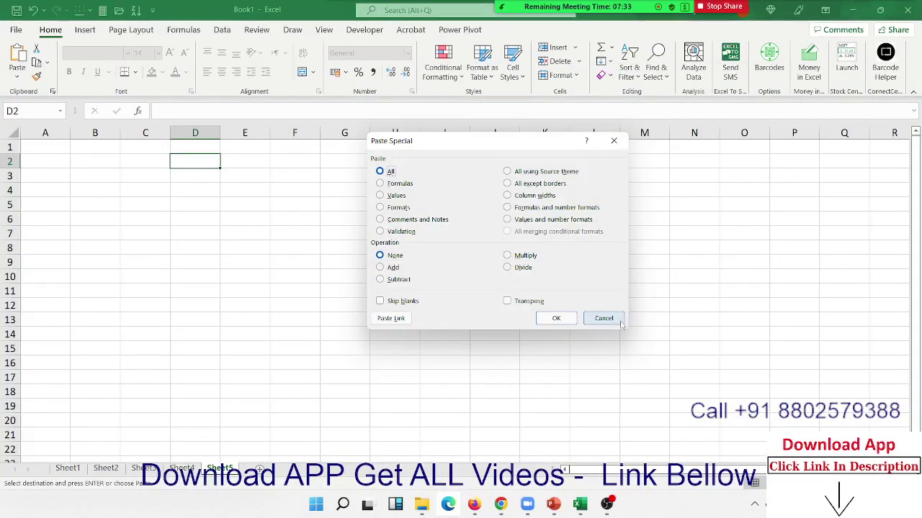